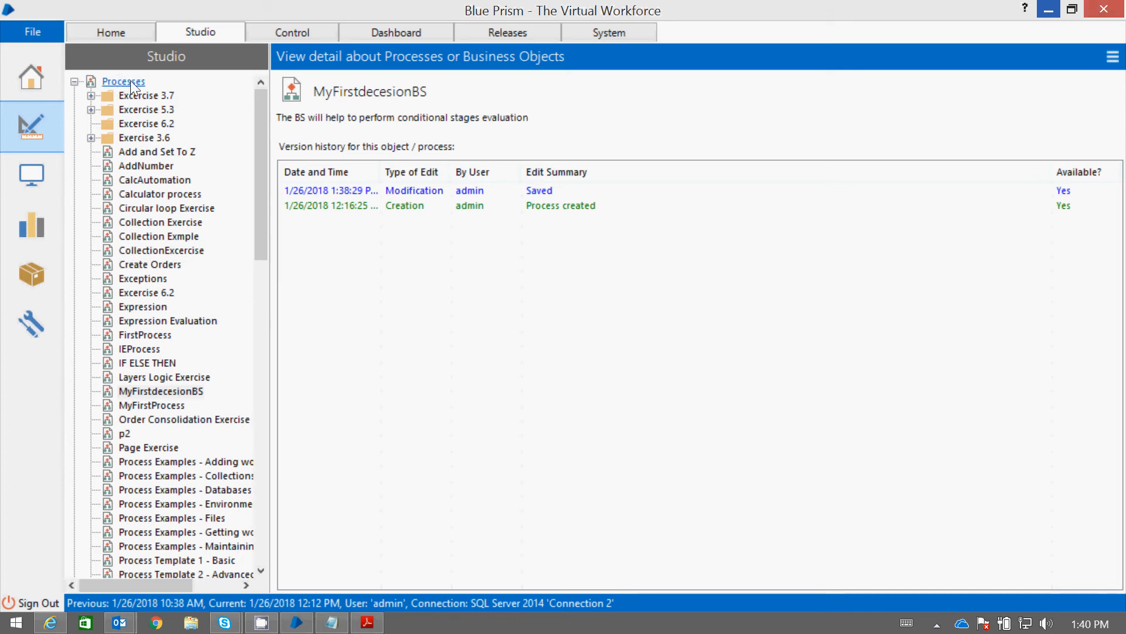
Create a new process named MyFirstChoiceProcess and open it for editing
{"action": "right_click", "coordinate": [130, 80]}
{"action": "left_click", "coordinate": [181, 93]}
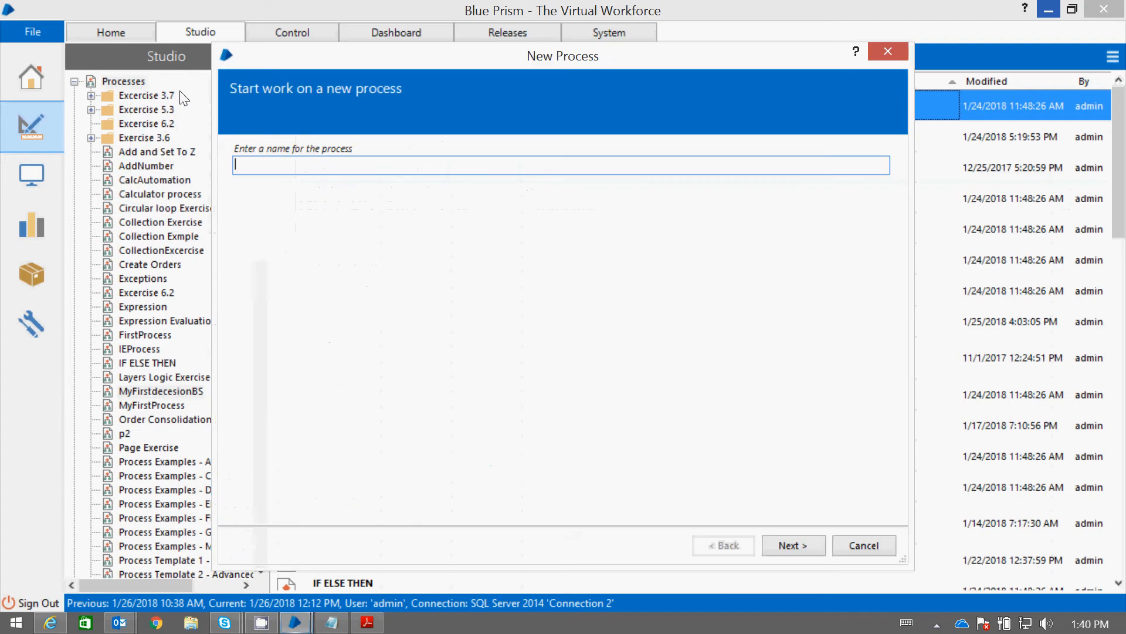
{"action": "type", "text": "My"}
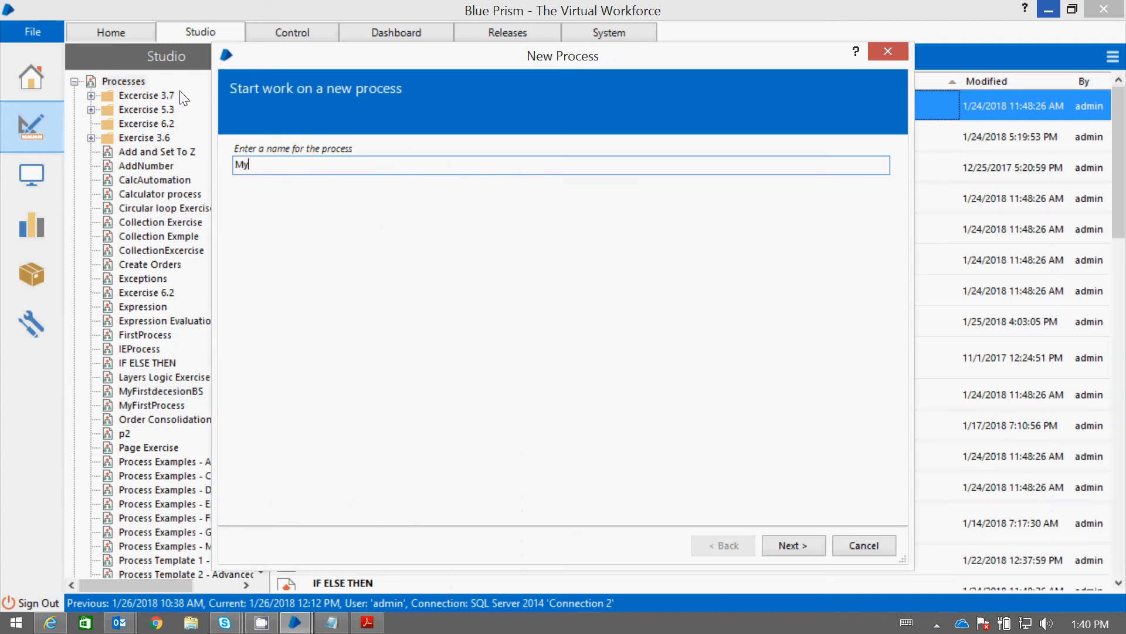
{"action": "type", "text": "FirstChoiceProcess"}
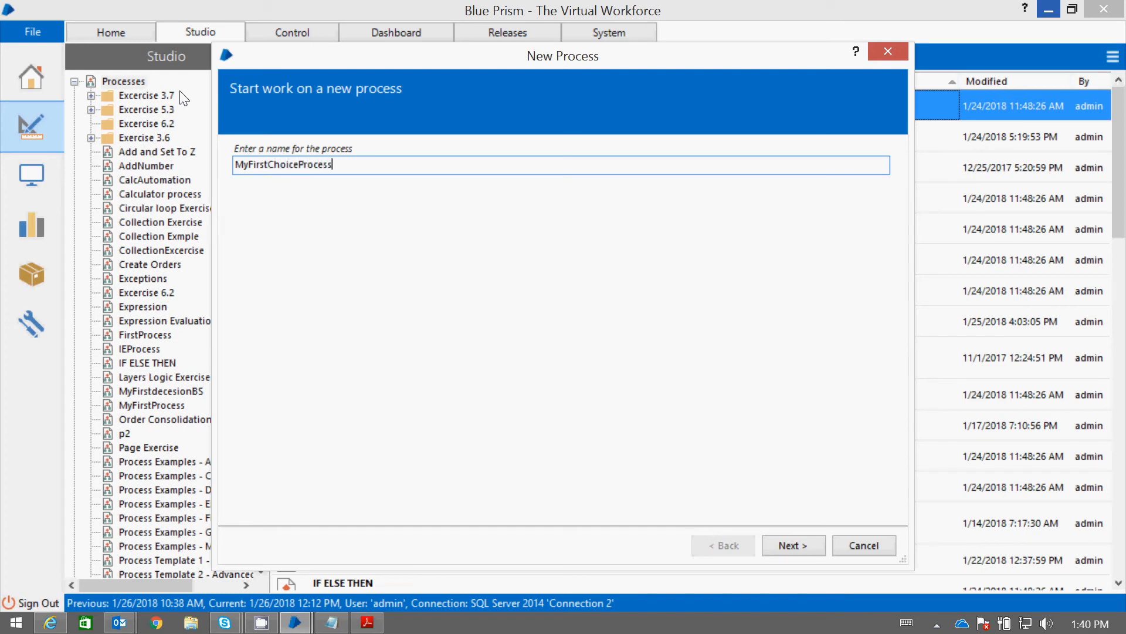
{"action": "left_click", "coordinate": [791, 545]}
{"action": "left_click", "coordinate": [789, 541]}
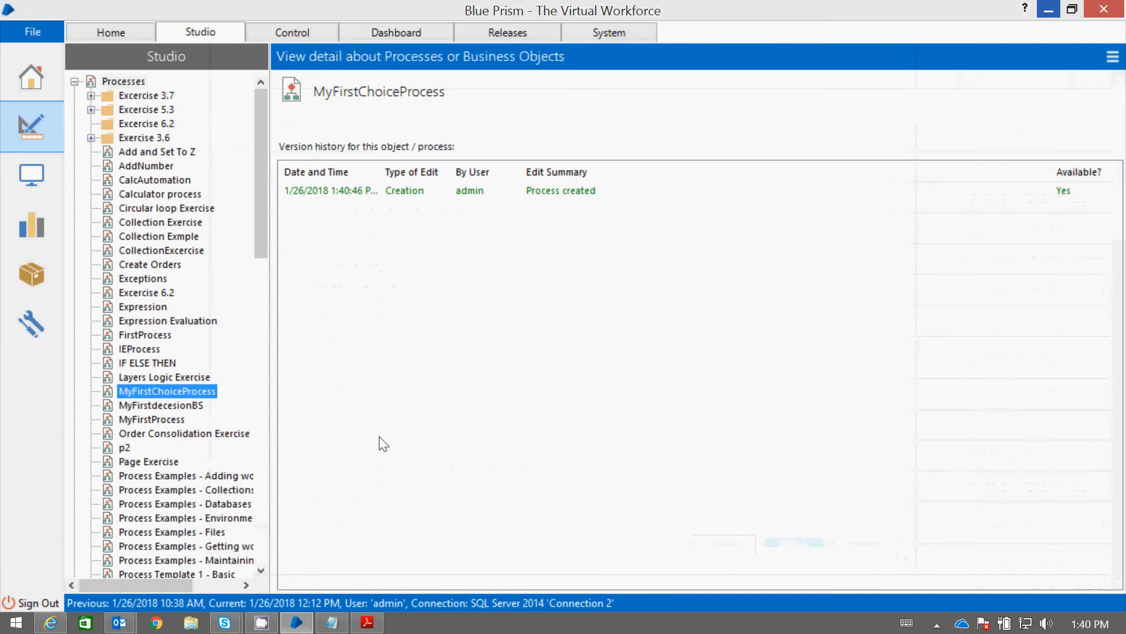
{"action": "double_click", "coordinate": [195, 391]}
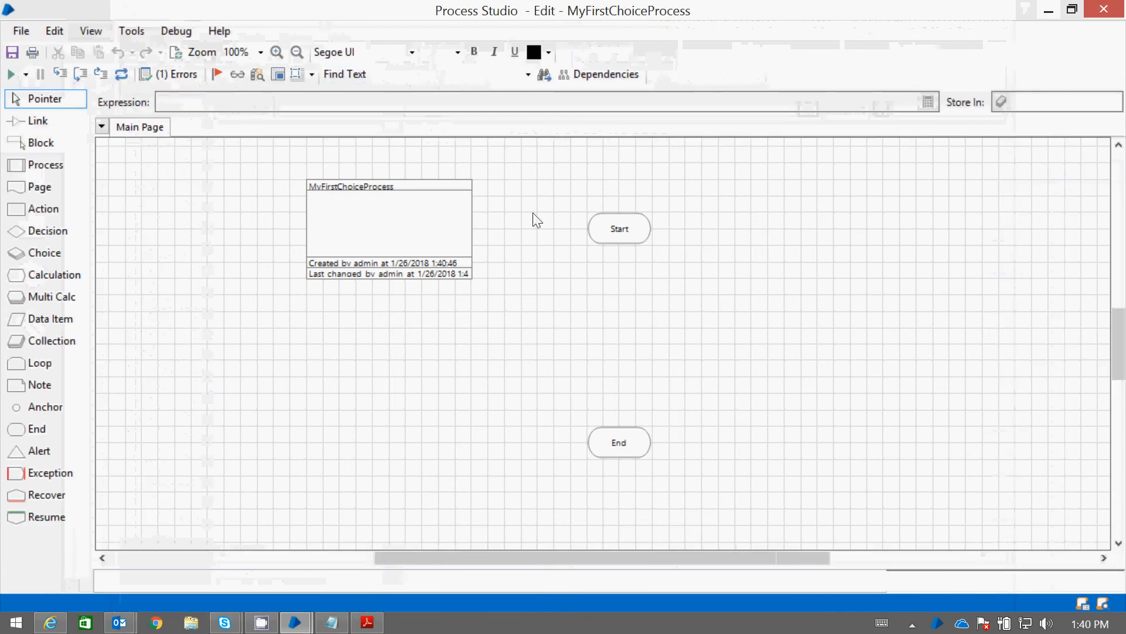
Switch to the Notepad file with the SwitchDemo code and add an indented line "switch()" below the final brace
{"action": "left_click", "coordinate": [329, 626]}
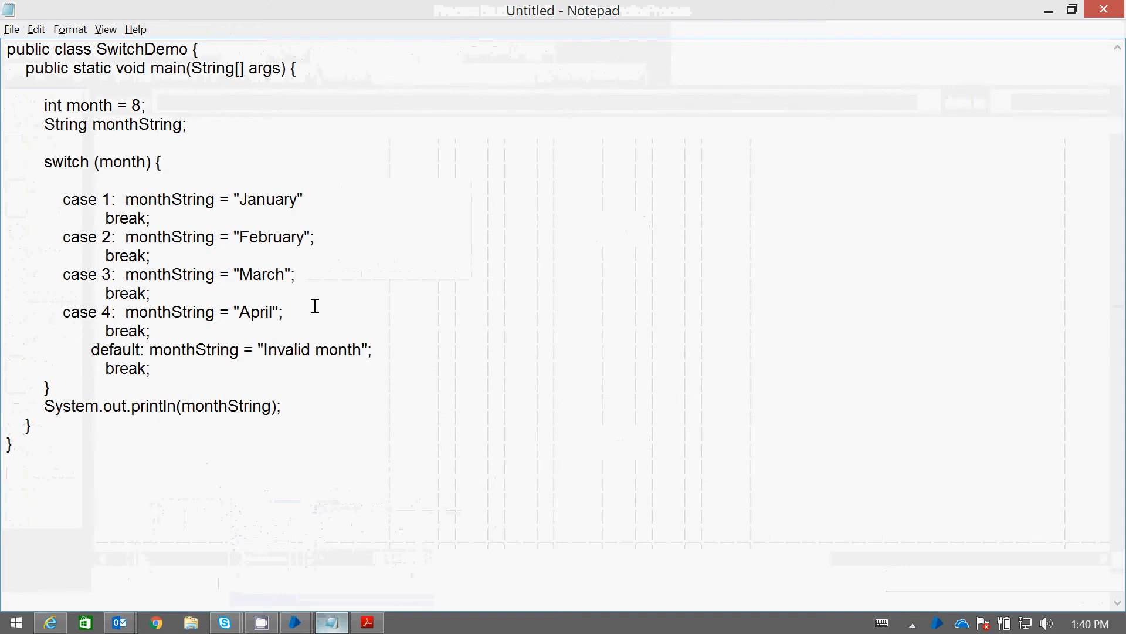
{"action": "left_click", "coordinate": [279, 468]}
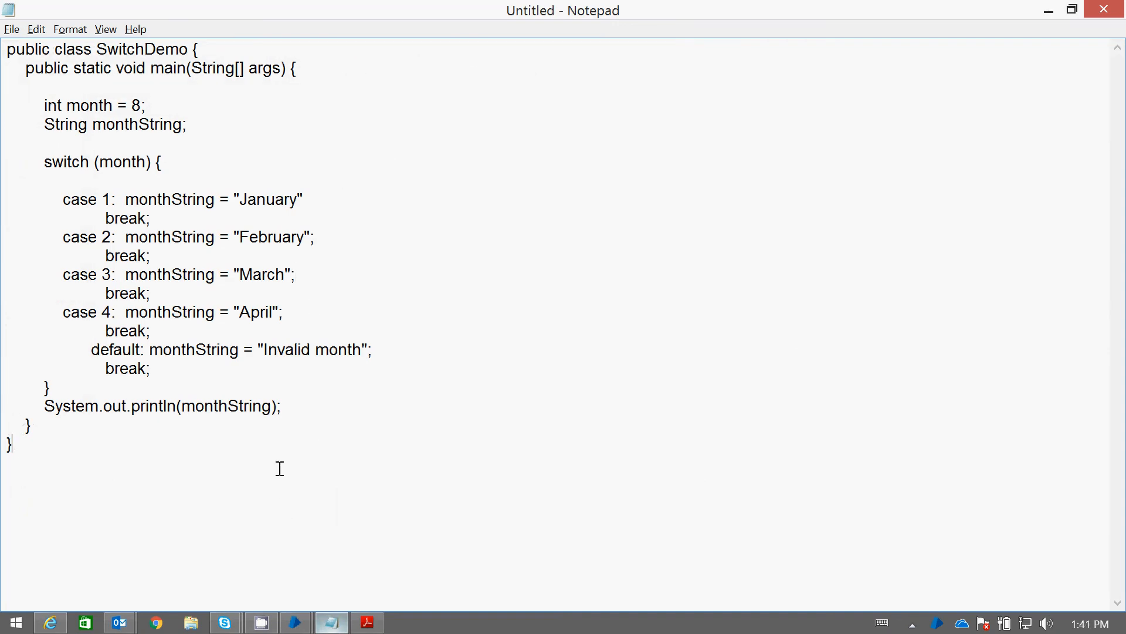
{"action": "key", "text": "Return"}
{"action": "key", "text": "Tab"}
{"action": "type", "text": "wh"}
{"action": "key", "text": "BackSpace"}
{"action": "key", "text": "BackSpace"}
{"action": "type", "text": "switch()"}
Assign the value "March" to the monthString declaration in the SwitchDemo code
{"action": "left_click", "coordinate": [182, 124]}
{"action": "type", "text": "= \"March"}
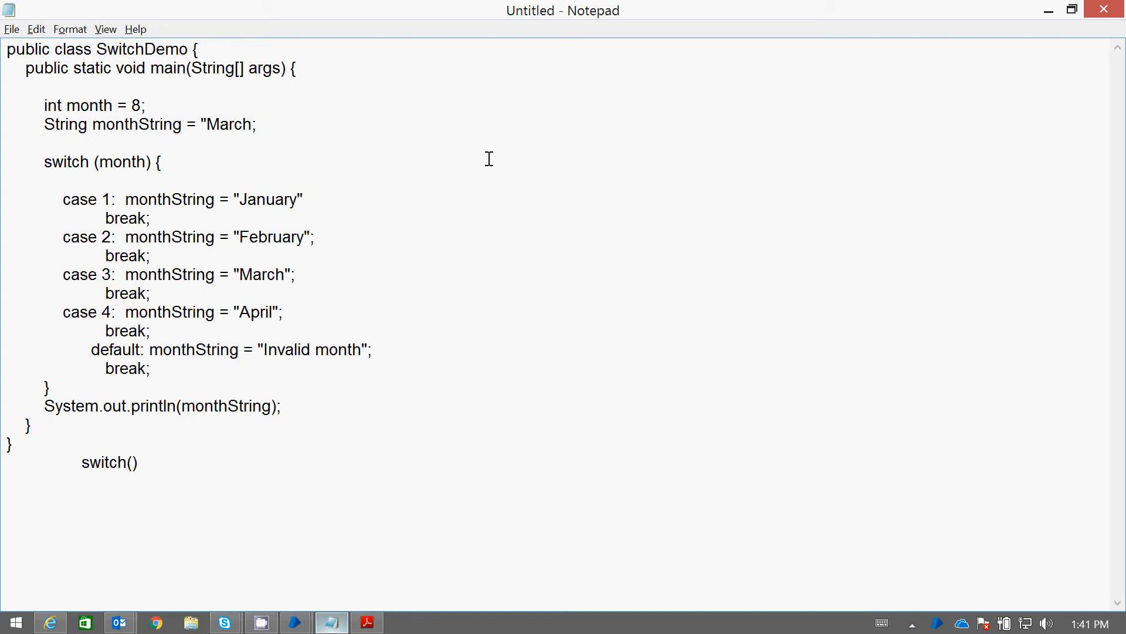
{"action": "type", "text": "\""}
Highlight the case 3 line and the break statement under default to examine the switch logic, and return to Process Studio
{"action": "double_click", "coordinate": [241, 117]}
{"action": "left_click_drag", "start_coordinate": [325, 270], "coordinate": [70, 270]}
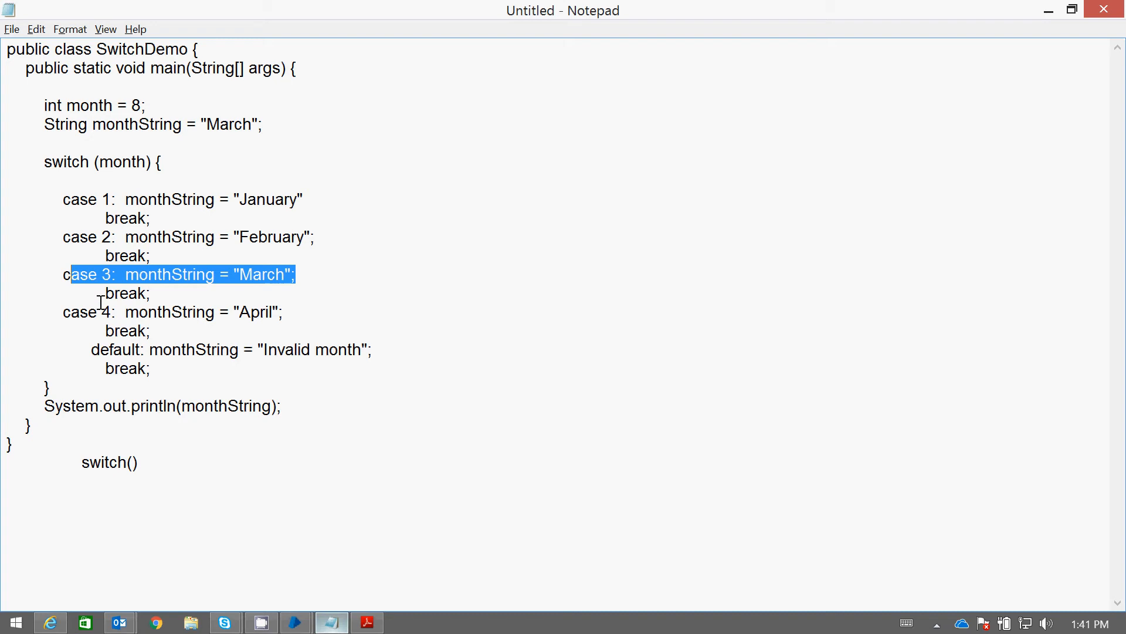
{"action": "left_click", "coordinate": [96, 368]}
{"action": "left_click_drag", "start_coordinate": [96, 368], "coordinate": [166, 368]}
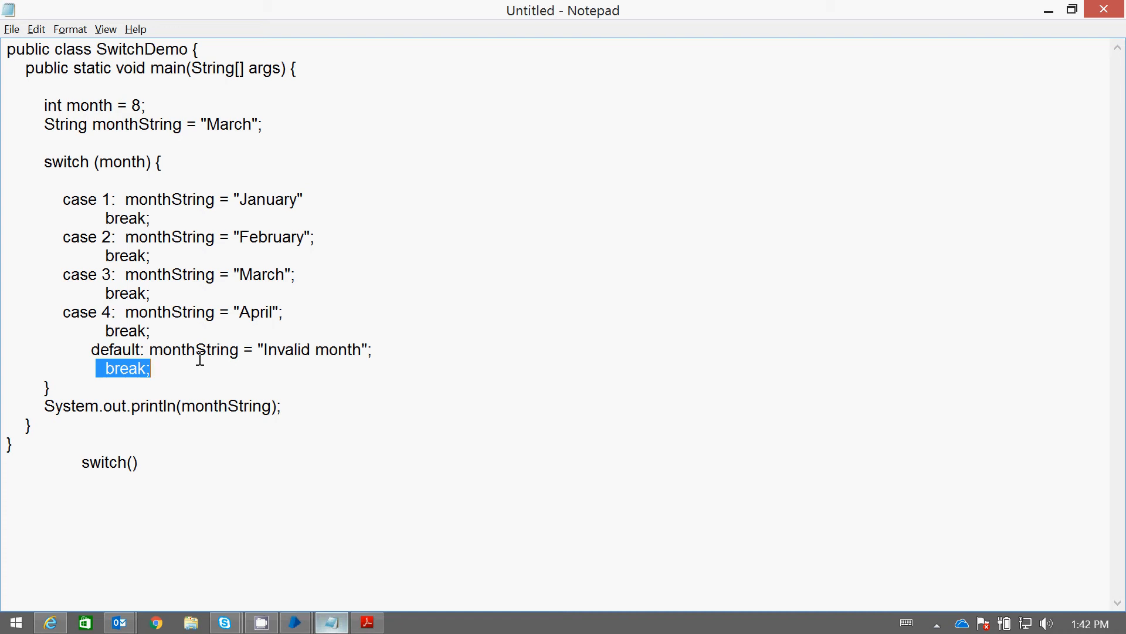
{"action": "left_click", "coordinate": [1054, 17]}
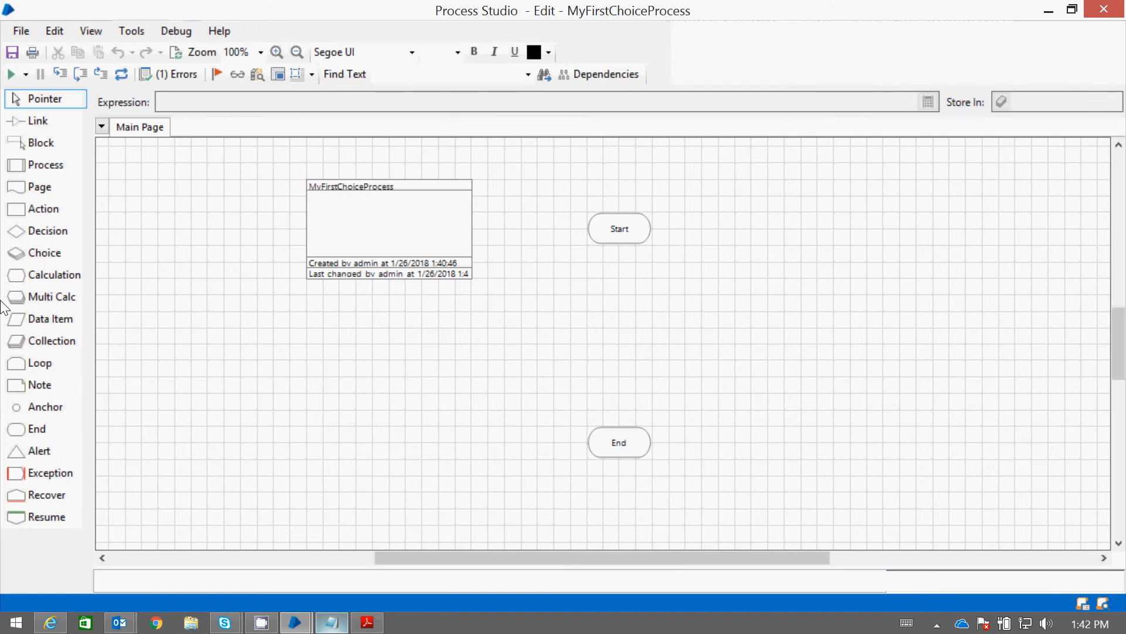
Switch back to Notepad and add the indented line "Grade A = marks > 90" below the switch() line
{"action": "left_click", "coordinate": [326, 621]}
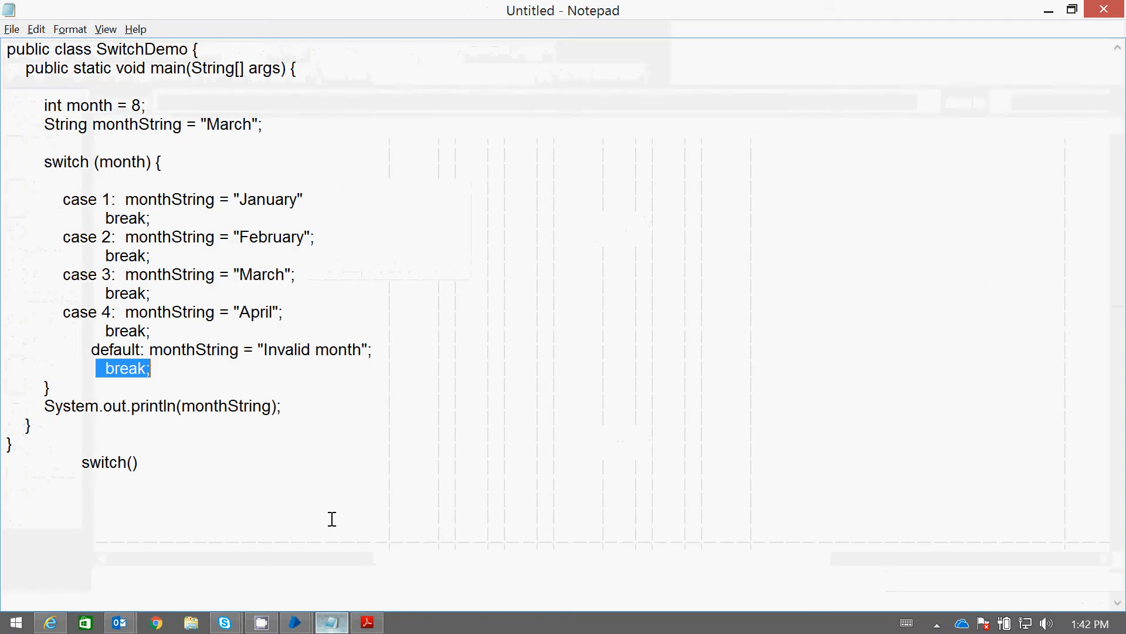
{"action": "left_click", "coordinate": [218, 475]}
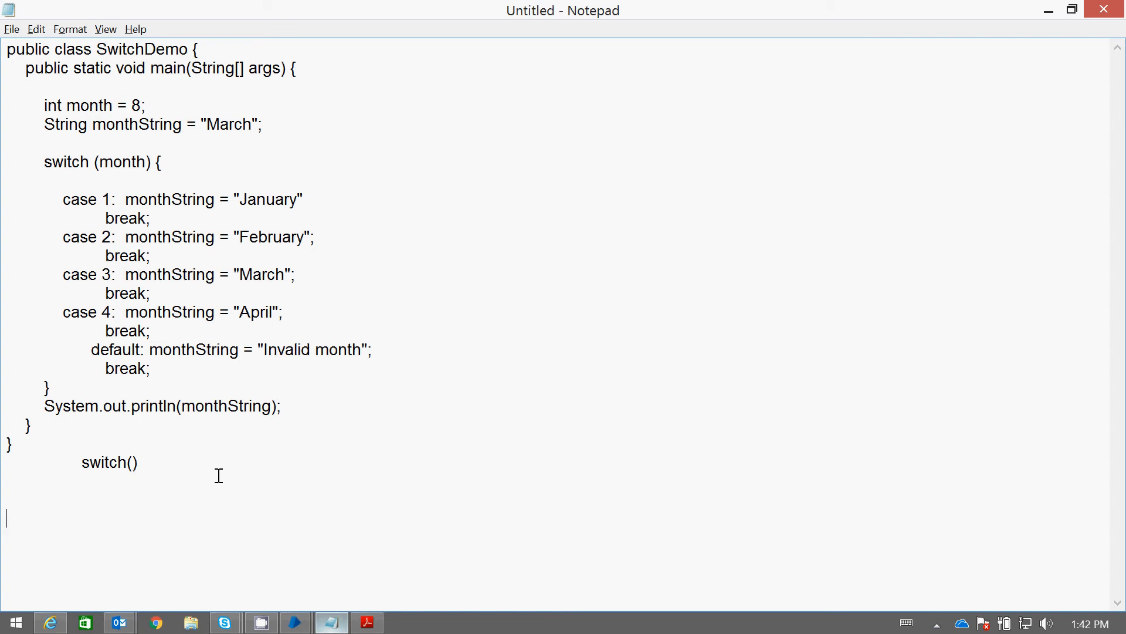
{"action": "key", "text": "Return"}
{"action": "key", "text": "Tab"}
{"action": "type", "text": "Grade A = mar"}
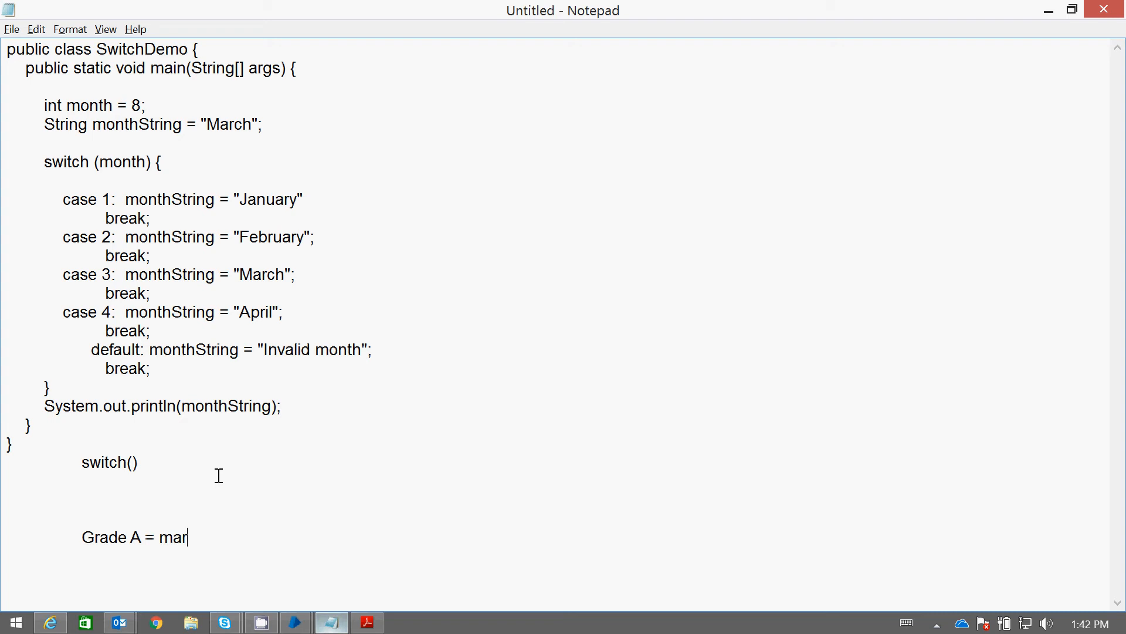
{"action": "type", "text": "ks > 90"}
{"action": "type", "text": "Grade B "}
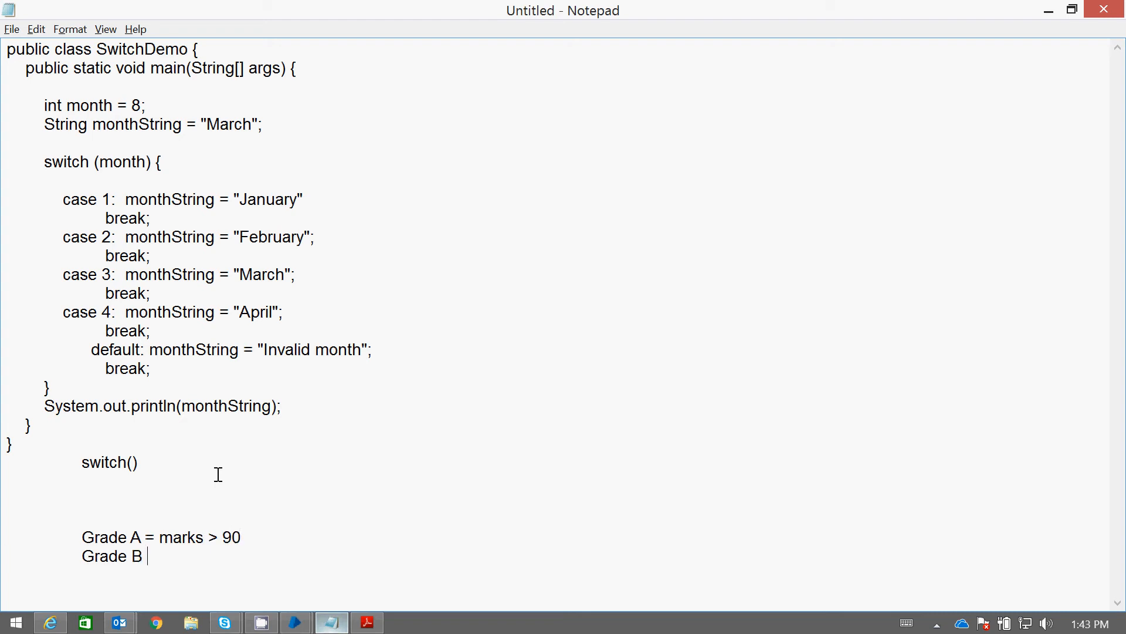
{"action": "type", "text": "= "}
{"action": "type", "text": "Markar"}
Add the line "Grade B = Marks >=80 <=89" below the Grade A rule
{"action": "key", "text": "BackSpace"}
{"action": "key", "text": "BackSpace"}
{"action": "type", "text": "s >=80"}
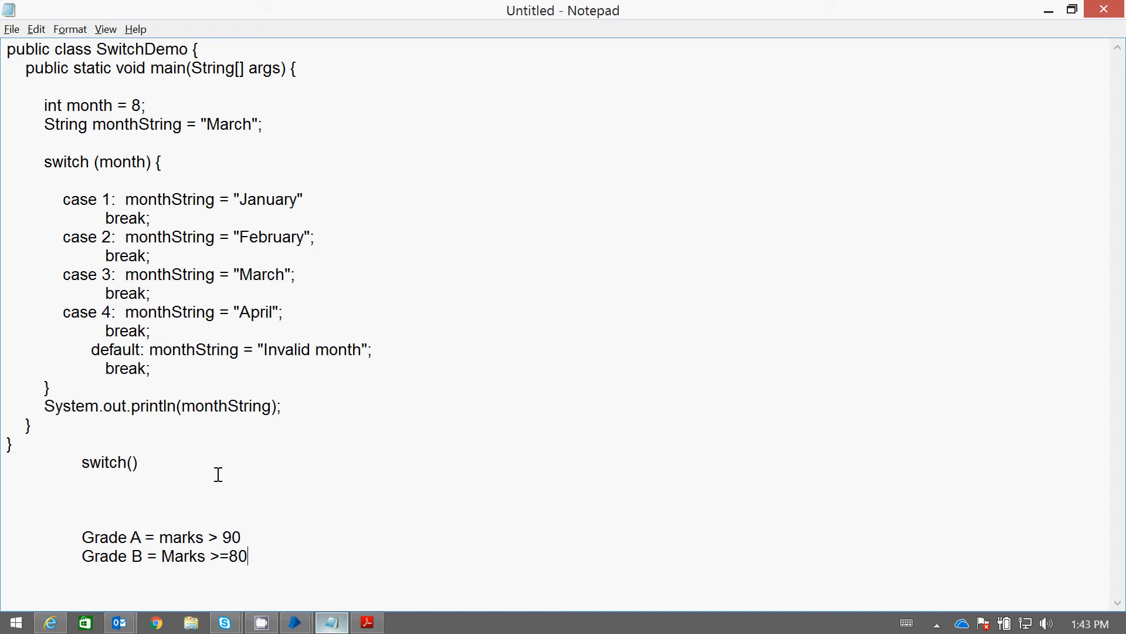
{"action": "type", "text": " <"}
{"action": "type", "text": "=8"}
{"action": "type", "text": "9"}
{"action": "key", "text": "BackSpace"}
{"action": "type", "text": "89 Grade"}
Add the line "Grade C = 70 >= <=79" below the Grade B rule
{"action": "key", "text": "BackSpace"}
{"action": "type", "text": "rade C ="}
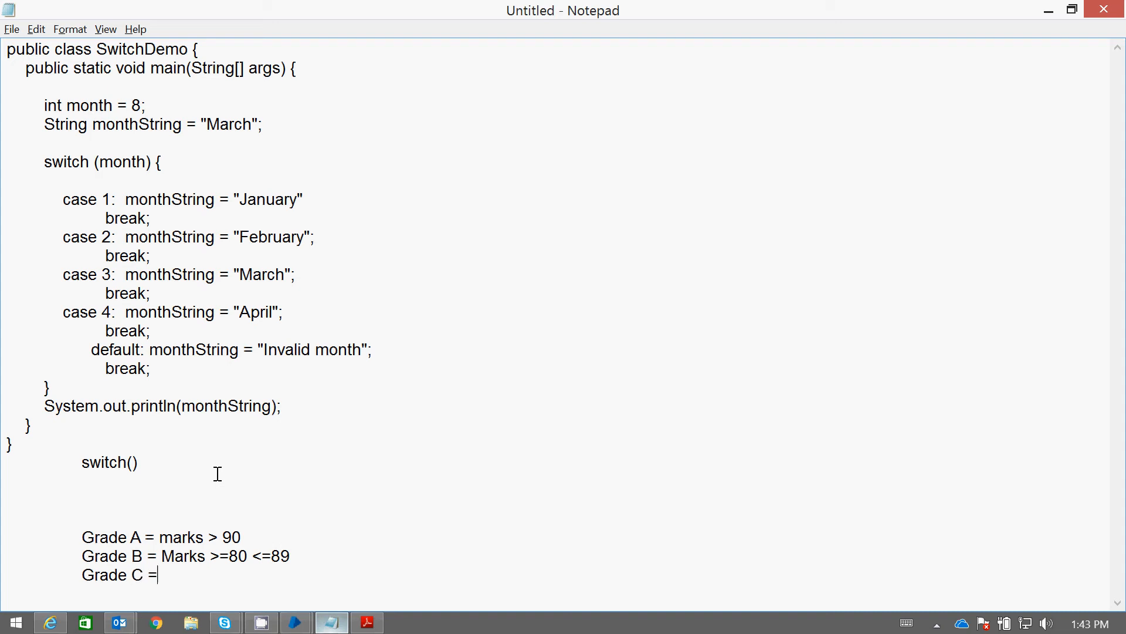
{"action": "type", "text": " 7 0"}
{"action": "key", "text": "BackSpace"}
{"action": "key", "text": "BackSpace"}
{"action": "type", "text": "0 >= <=79"}
Add the line "Grade D = 60 > 69<" below the Grade C rule
{"action": "key", "text": "Tab"}
{"action": "type", "text": "Grade "}
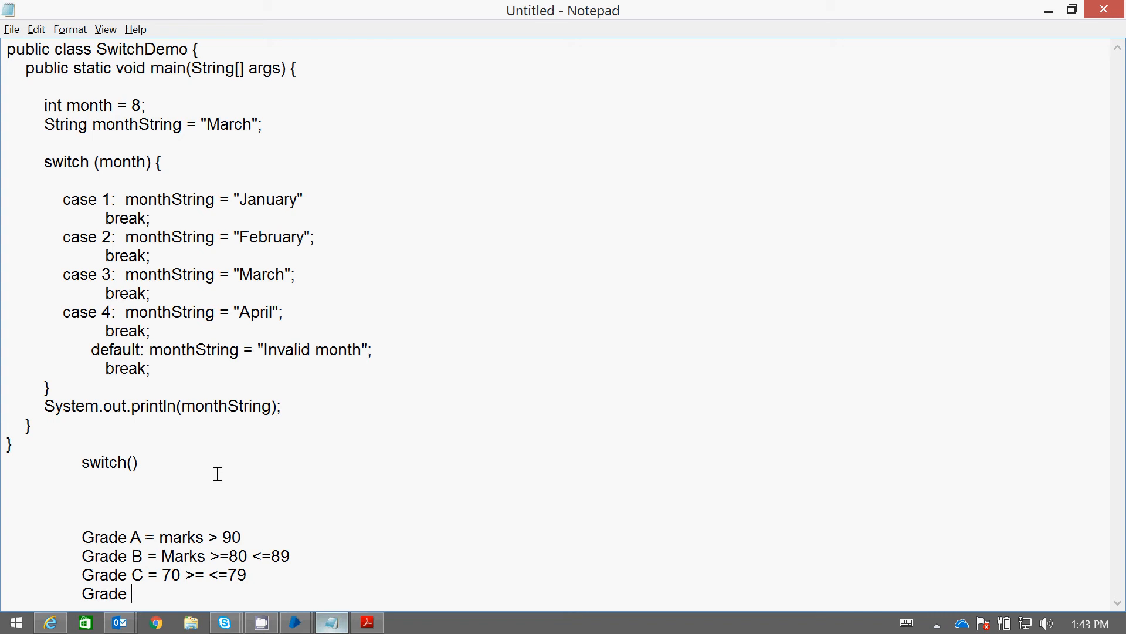
{"action": "type", "text": "D = 60 > <"}
{"action": "key", "text": "Left"}
{"action": "type", "text": "69"}
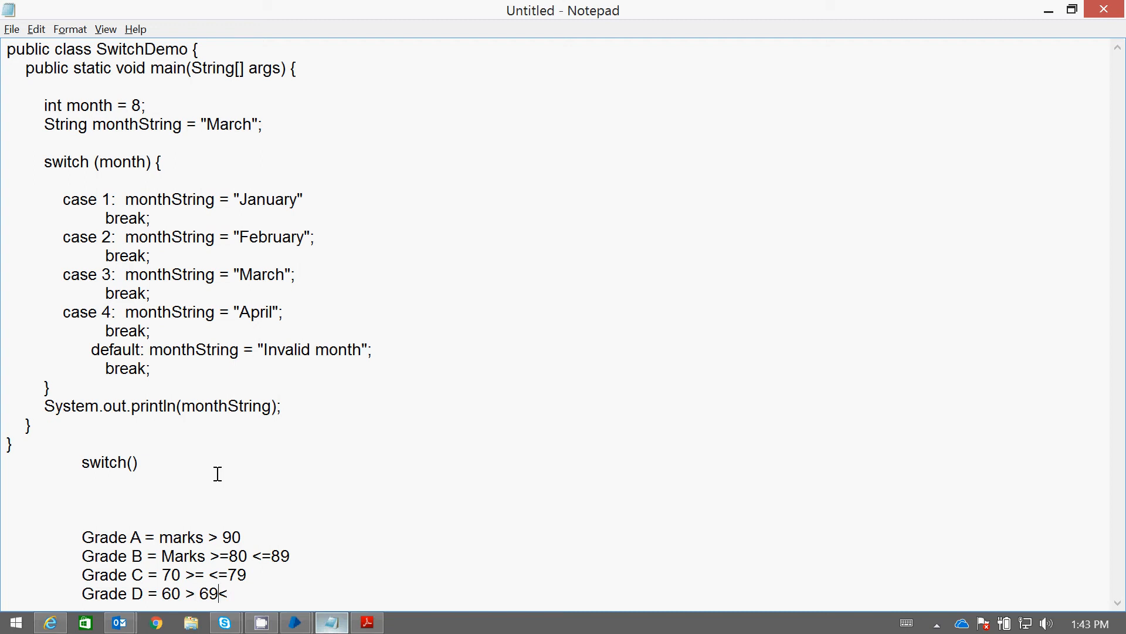
Add a final indented line reading Grarde "Fail" below the Grade D rule
{"action": "key", "text": "End"}
{"action": "key", "text": "Return"}
{"action": "key", "text": "Tab"}
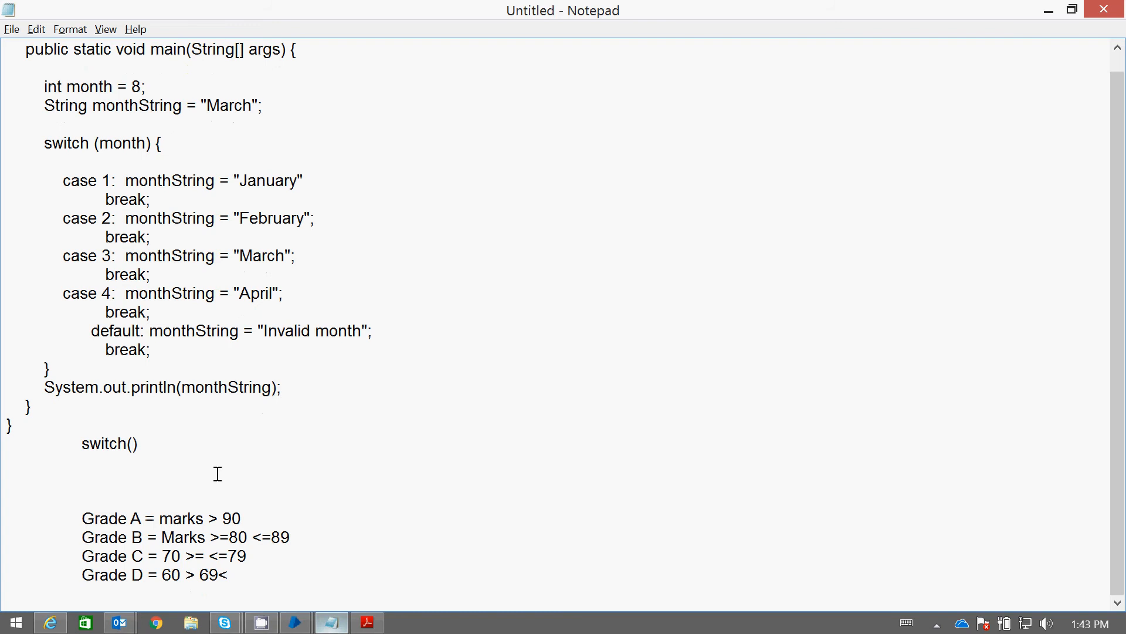
{"action": "type", "text": "Grarde \"Fail\""}
{"action": "key", "text": "Return"}
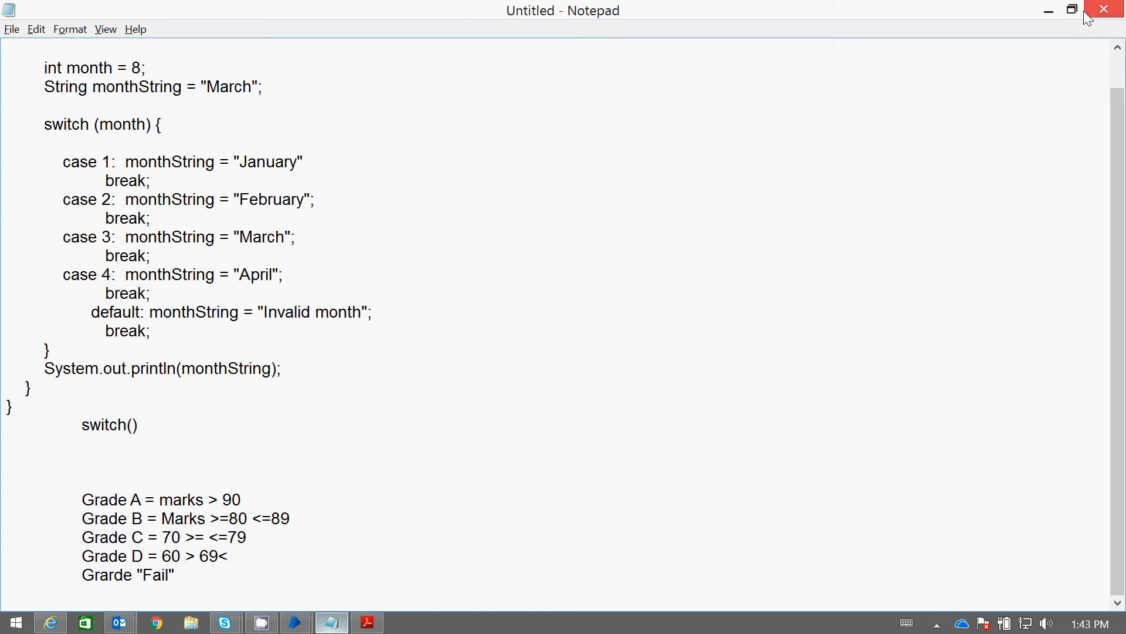
Switch back to Process Studio and place two data items, one above the other, below the process information box
{"action": "left_click", "coordinate": [1049, 10]}
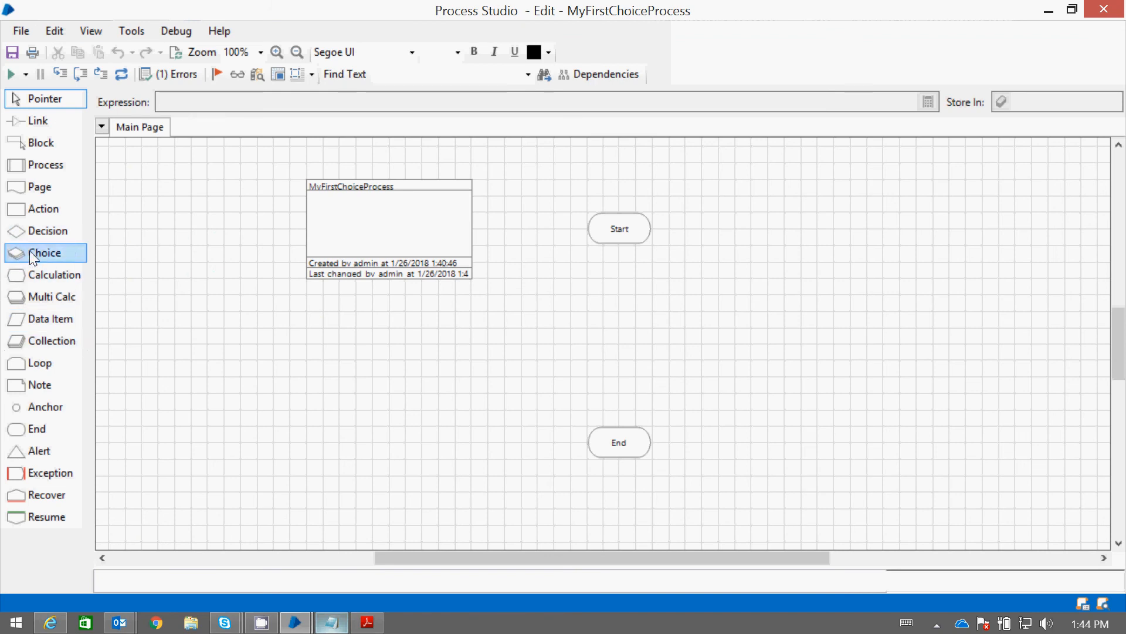
{"action": "left_click_drag", "start_coordinate": [47, 319], "coordinate": [246, 350]}
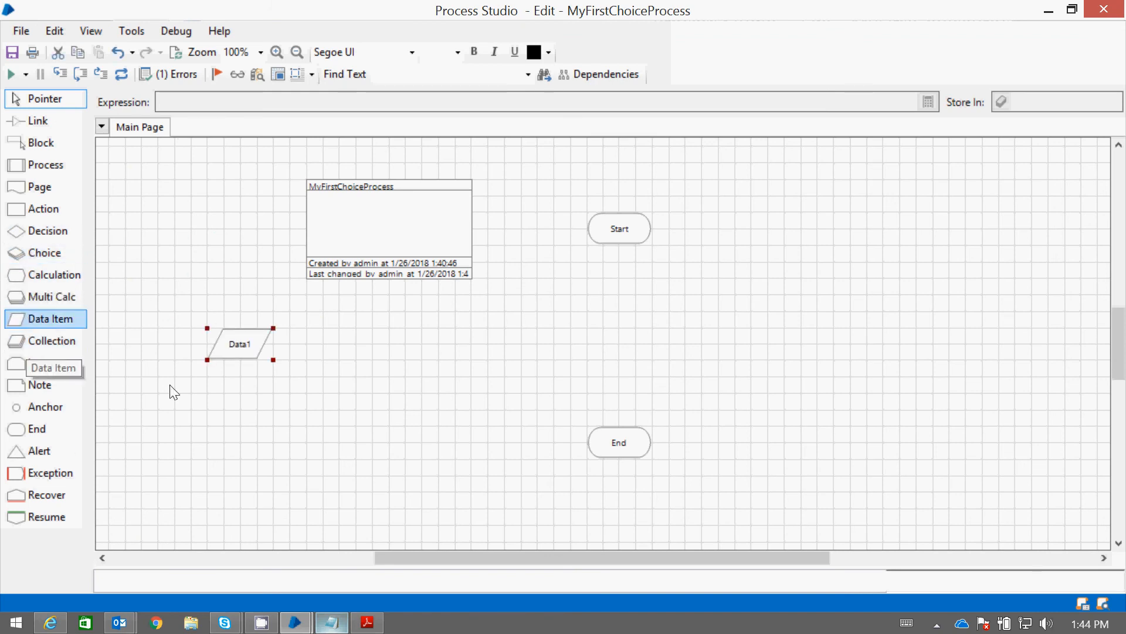
{"action": "left_click_drag", "start_coordinate": [172, 392], "coordinate": [232, 404]}
Name the upper data item marks, with data type Number and initial value 91
{"action": "left_click", "coordinate": [246, 348]}
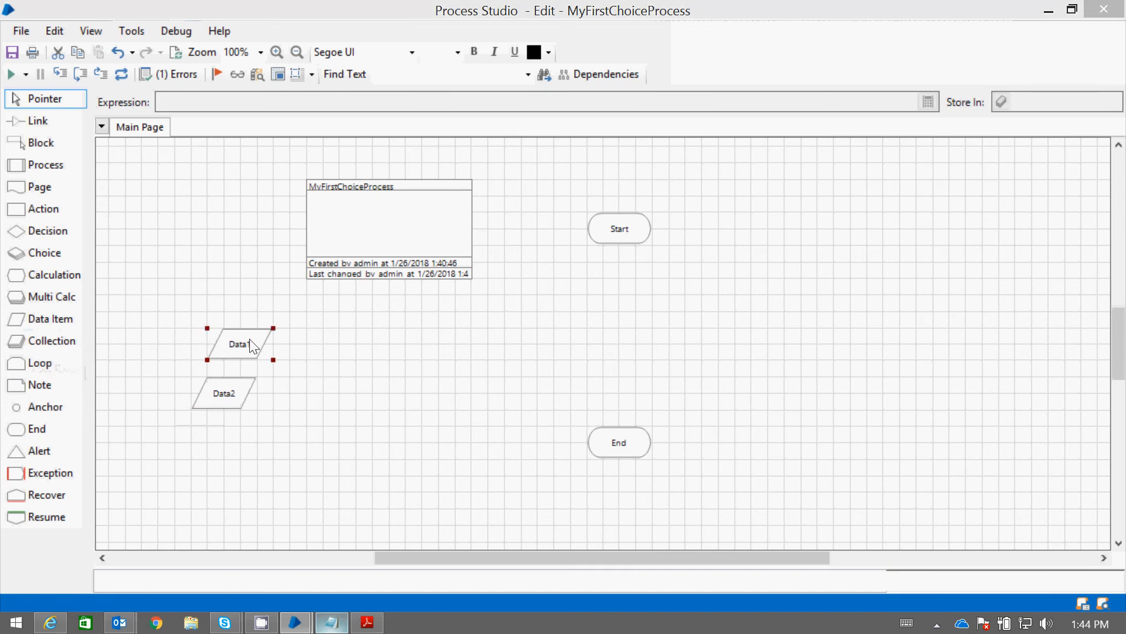
{"action": "double_click", "coordinate": [254, 346]}
{"action": "type", "text": "marks"}
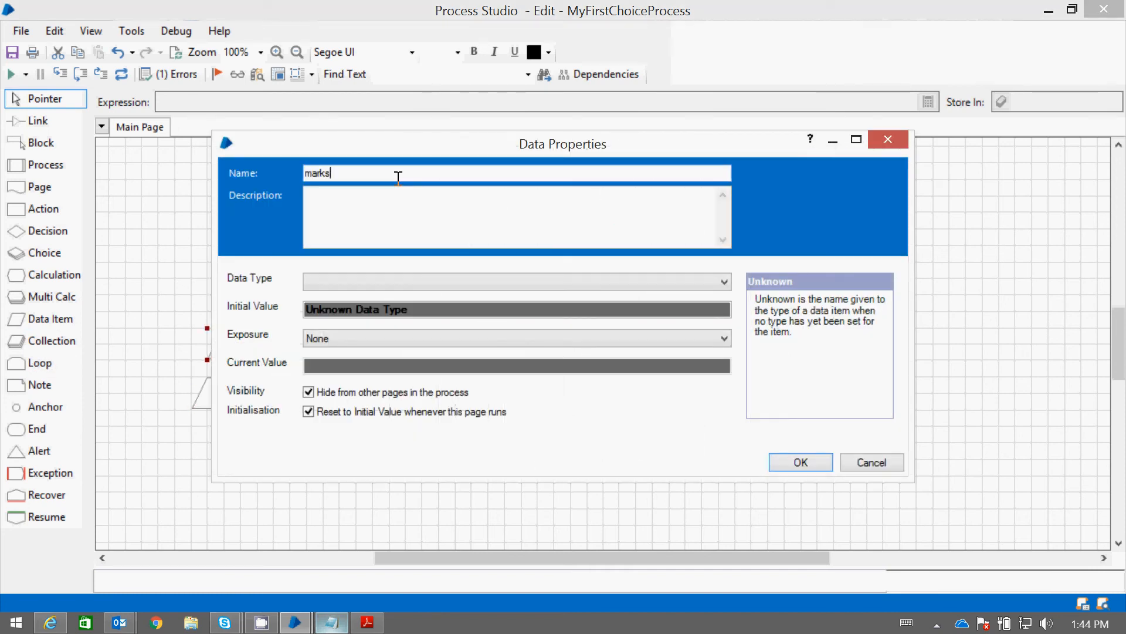
{"action": "left_click", "coordinate": [376, 280]}
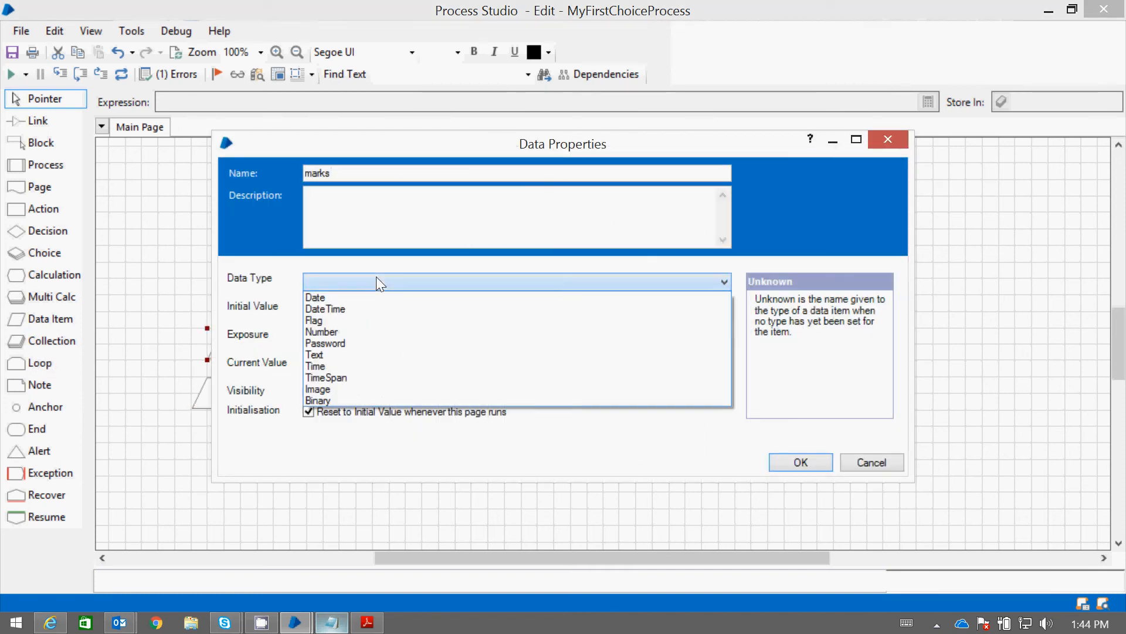
{"action": "left_click", "coordinate": [347, 333]}
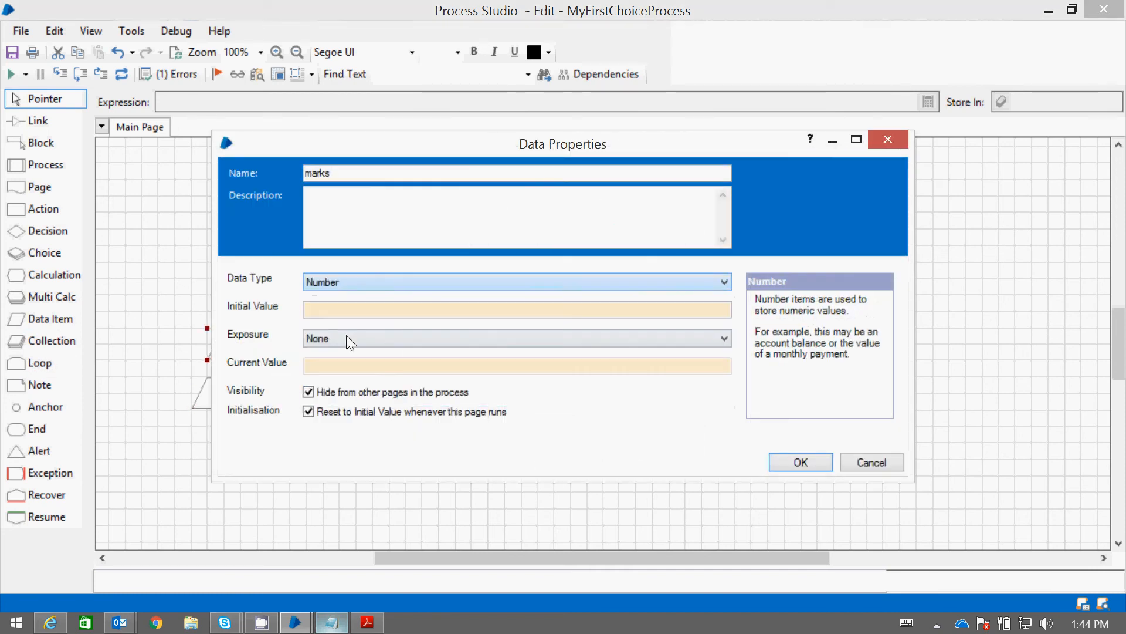
{"action": "left_click", "coordinate": [326, 313]}
{"action": "type", "text": "91"}
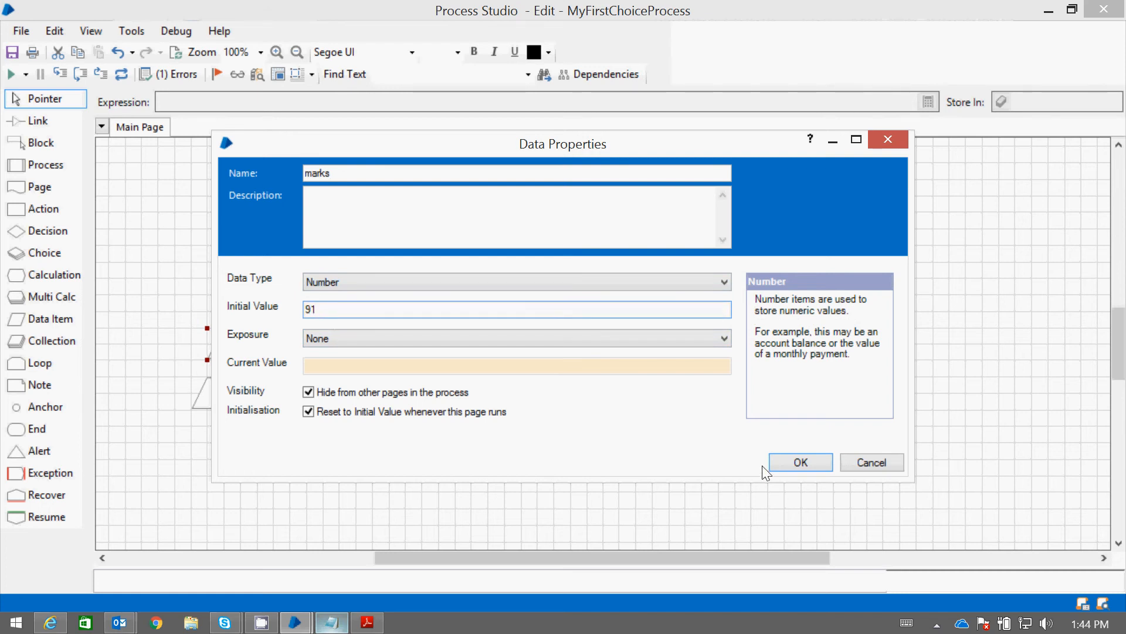
{"action": "left_click", "coordinate": [801, 462]}
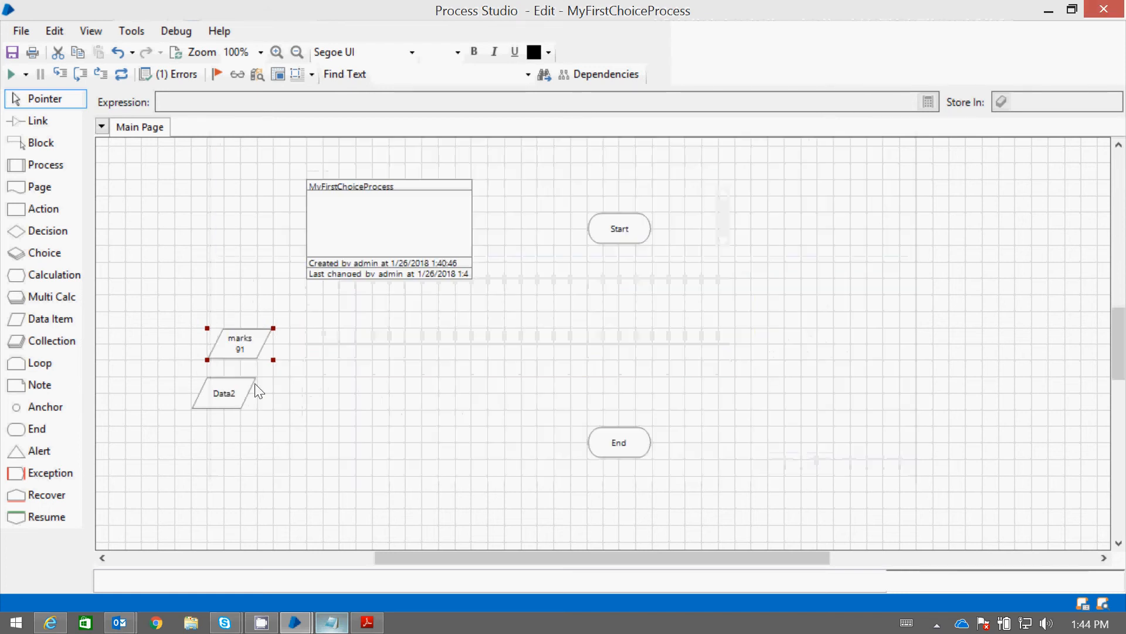
Name the lower data item grade with data type Text, and align it directly under the marks item
{"action": "double_click", "coordinate": [228, 395]}
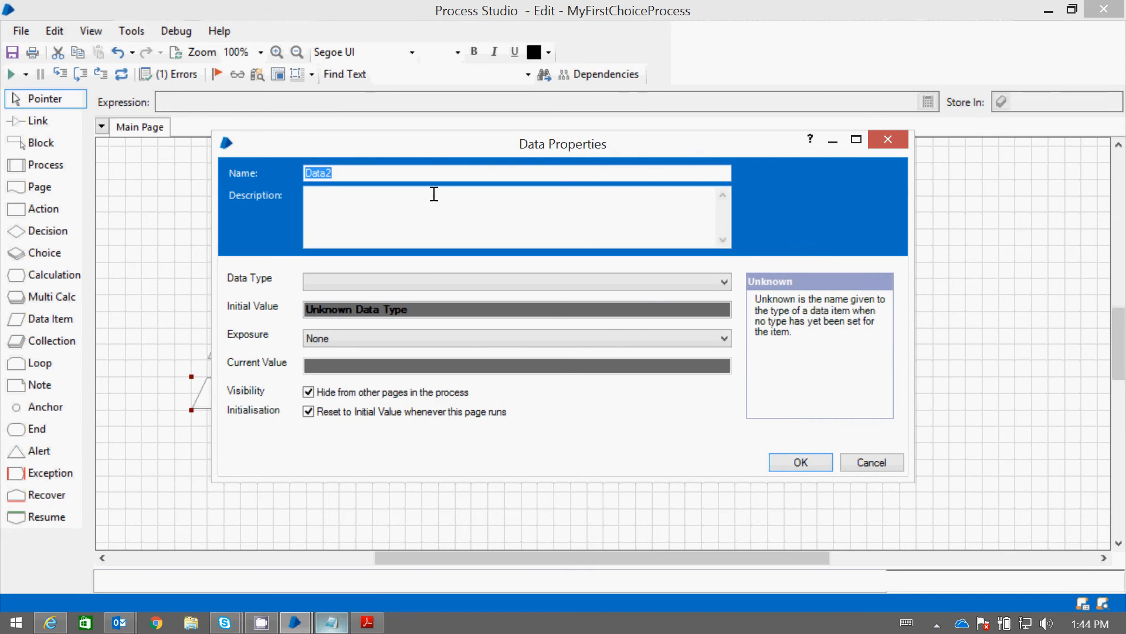
{"action": "type", "text": "G"}
{"action": "key", "text": "BackSpace"}
{"action": "type", "text": "grade"}
{"action": "left_click", "coordinate": [369, 283]}
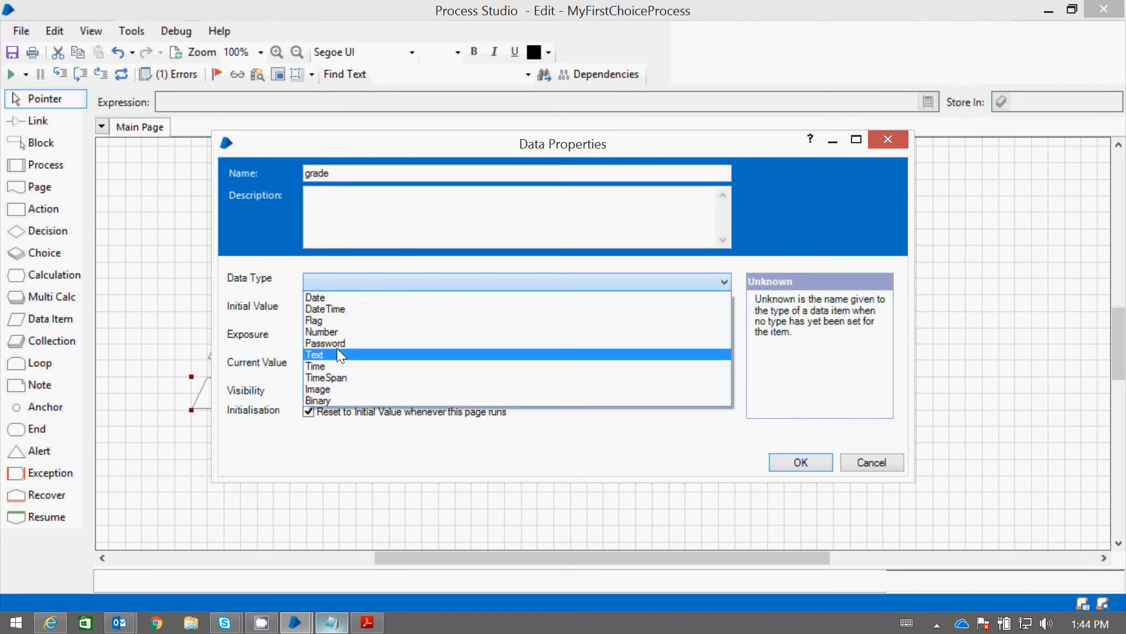
{"action": "left_click", "coordinate": [338, 352]}
{"action": "left_click", "coordinate": [782, 463]}
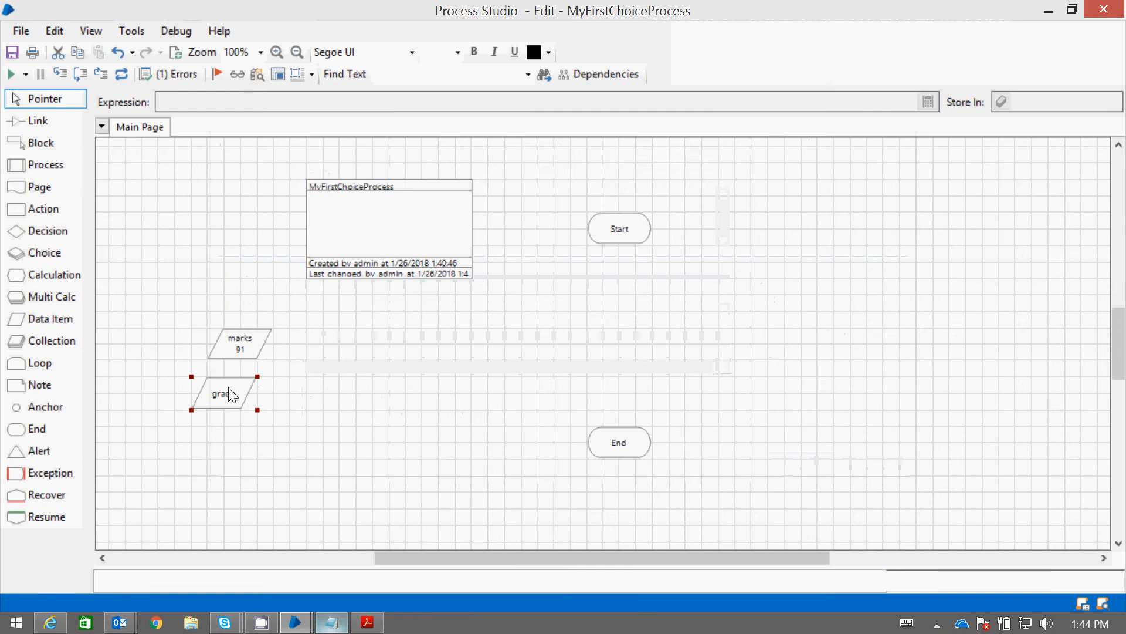
{"action": "left_click_drag", "start_coordinate": [220, 395], "coordinate": [236, 395]}
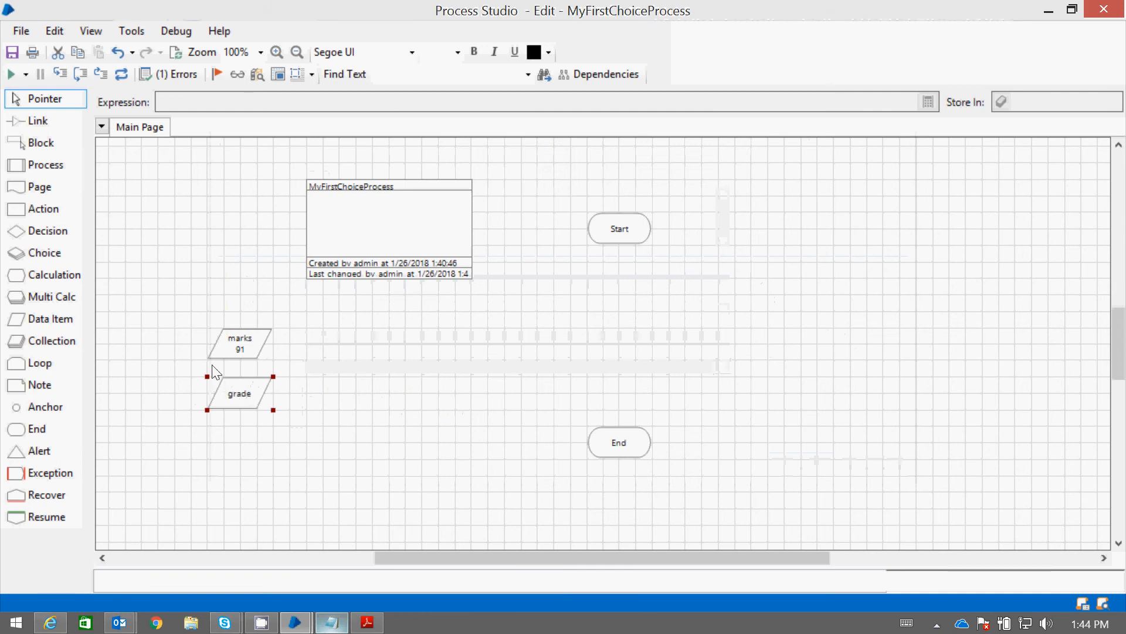
Add a Choice stage below Start and move the End stage down beneath its Otherwise stage
{"action": "left_click", "coordinate": [54, 253]}
{"action": "left_click_drag", "start_coordinate": [577, 304], "coordinate": [622, 295]}
{"action": "left_click_drag", "start_coordinate": [616, 457], "coordinate": [619, 490]}
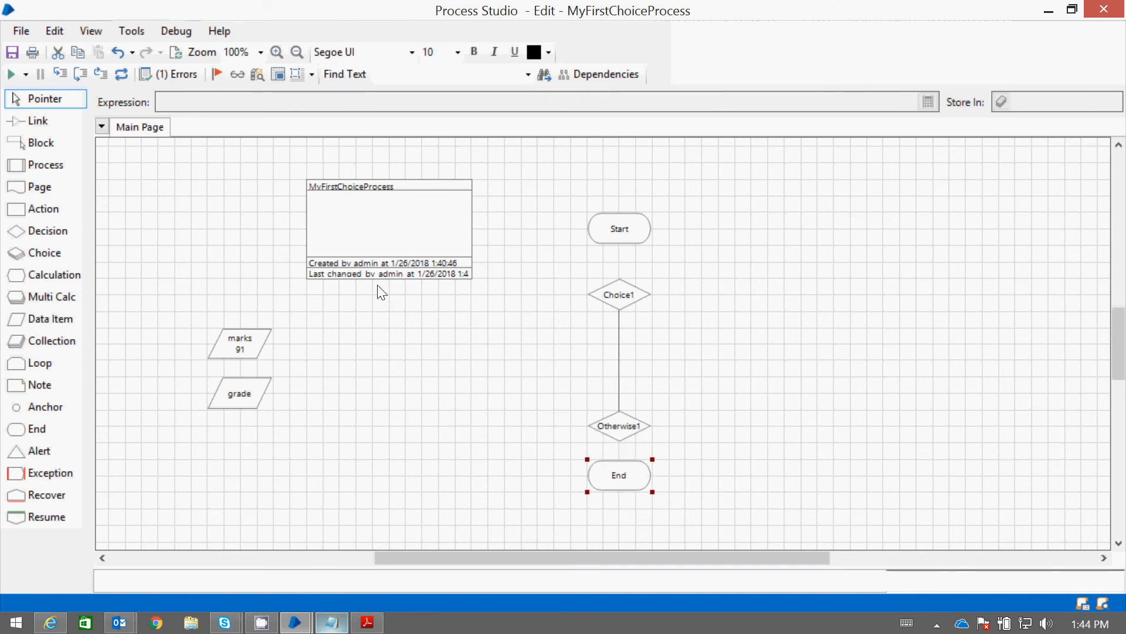
Rename the Choice stage as Select the Grade
{"action": "double_click", "coordinate": [632, 303]}
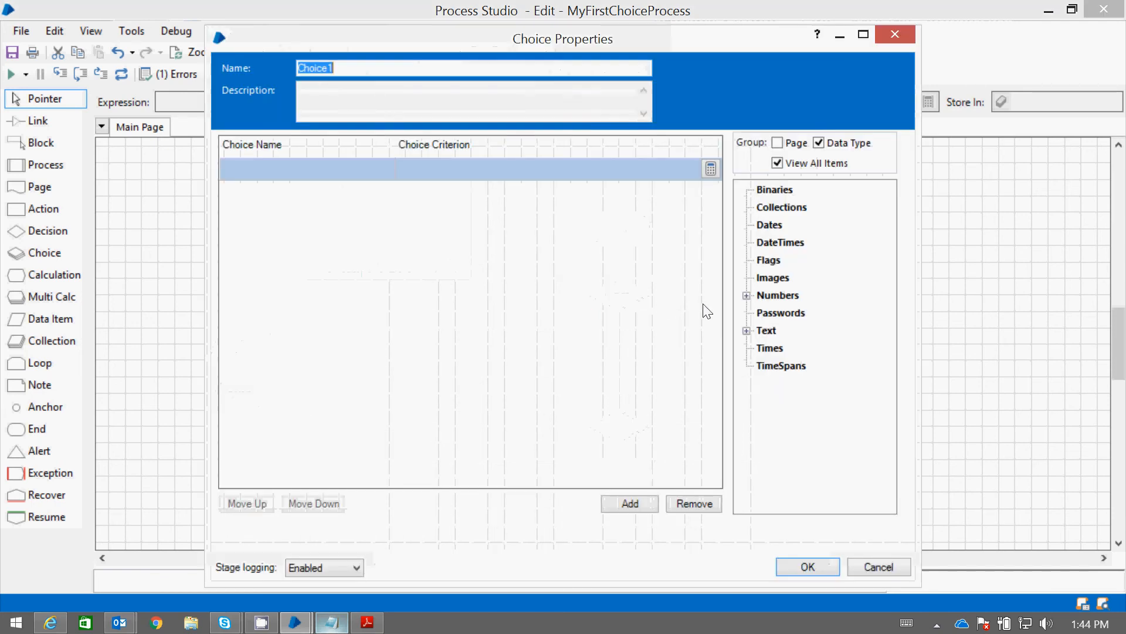
{"action": "type", "text": "Compare"}
{"action": "key", "text": "BackSpace"}
{"action": "key", "text": "BackSpace"}
{"action": "key", "text": "BackSpace"}
{"action": "key", "text": "BackSpace"}
{"action": "key", "text": "BackSpace"}
{"action": "key", "text": "BackSpace"}
{"action": "key", "text": "BackSpace"}
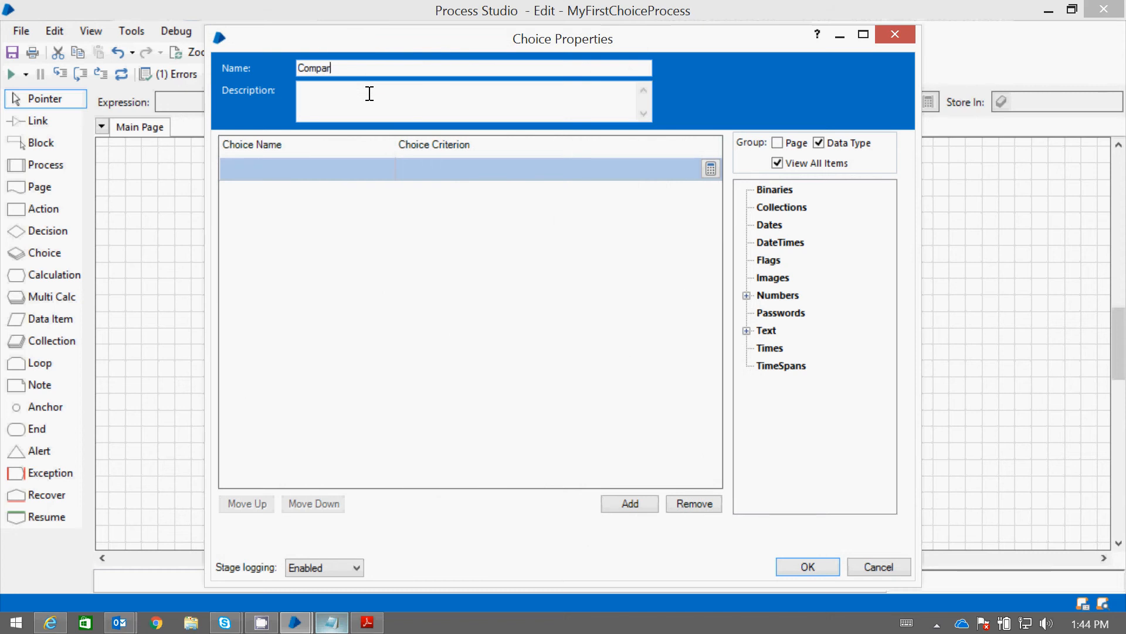
{"action": "type", "text": "Select the Grade"}
Check the grade rules in Notepad and define the first choice as Grade A with criterion [marks] >=90
{"action": "left_click", "coordinate": [284, 176]}
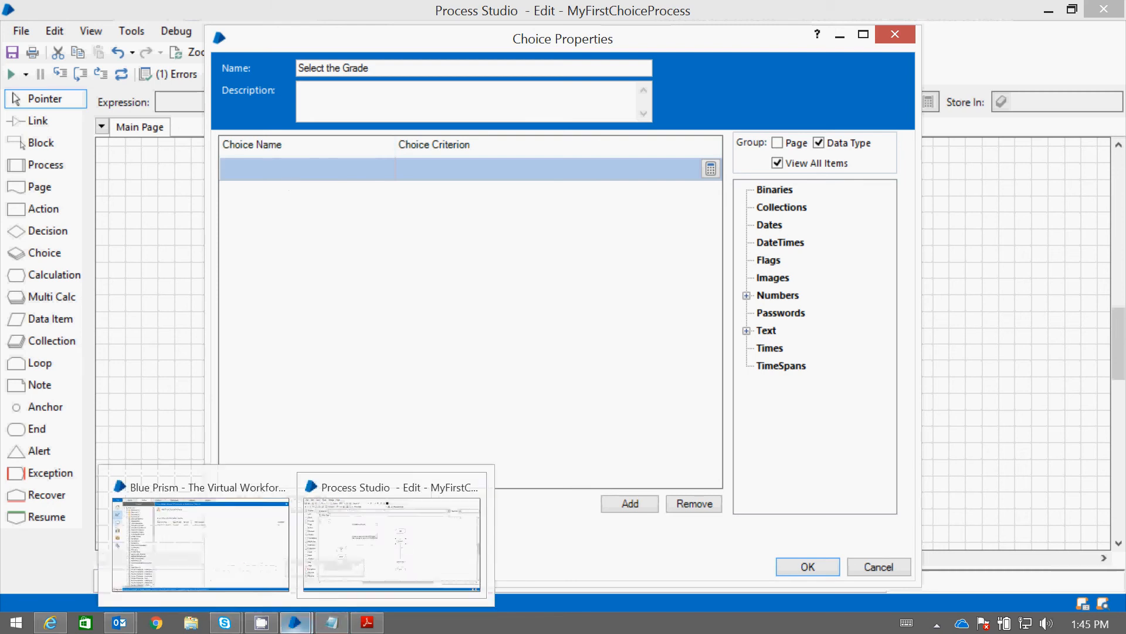
{"action": "left_click", "coordinate": [334, 623]}
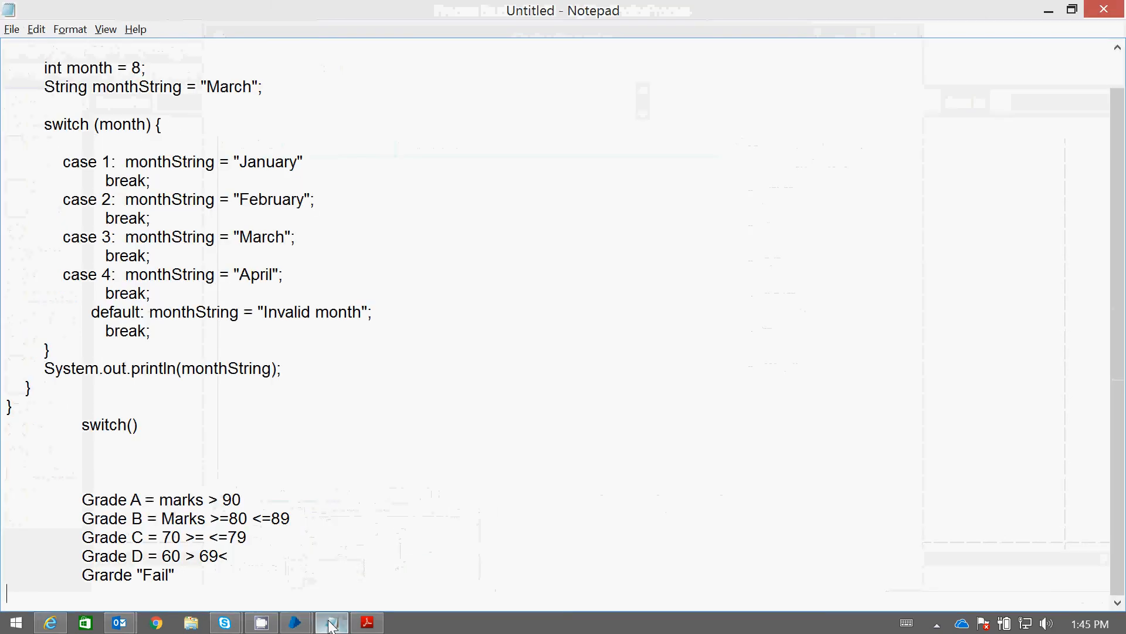
{"action": "left_click", "coordinate": [331, 623]}
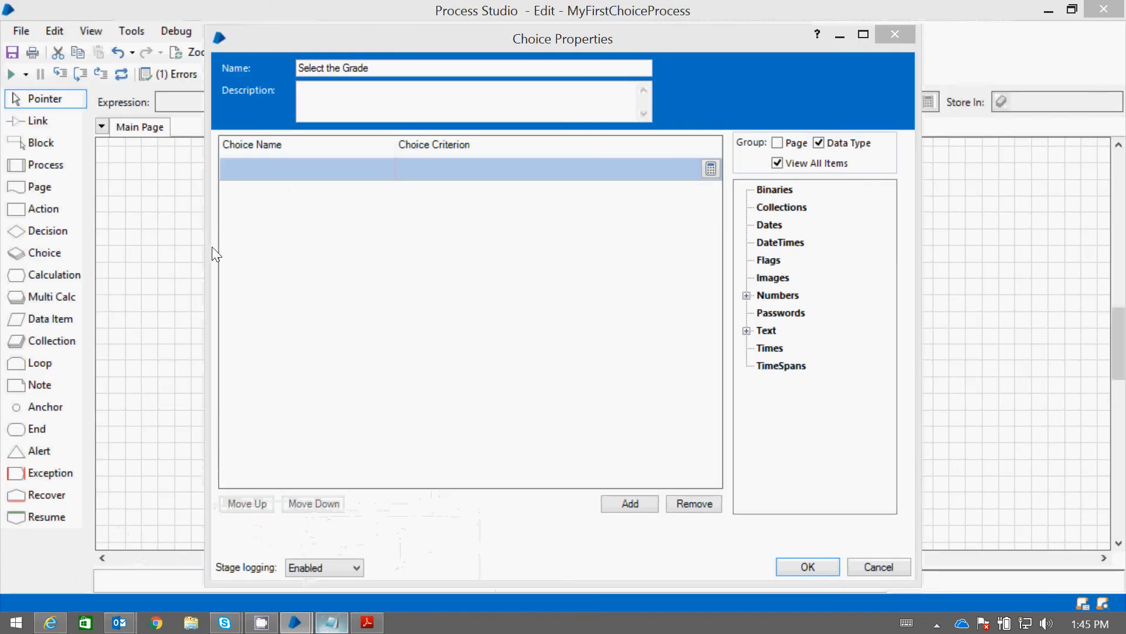
{"action": "left_click", "coordinate": [258, 174]}
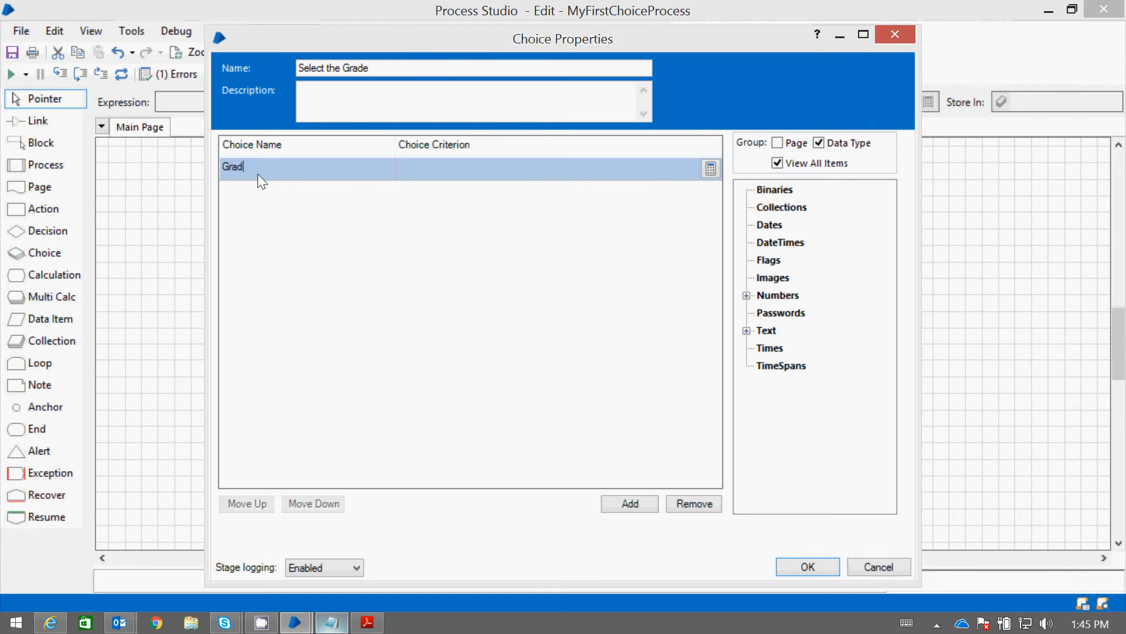
{"action": "left_click", "coordinate": [423, 173]}
{"action": "left_click", "coordinate": [747, 331]}
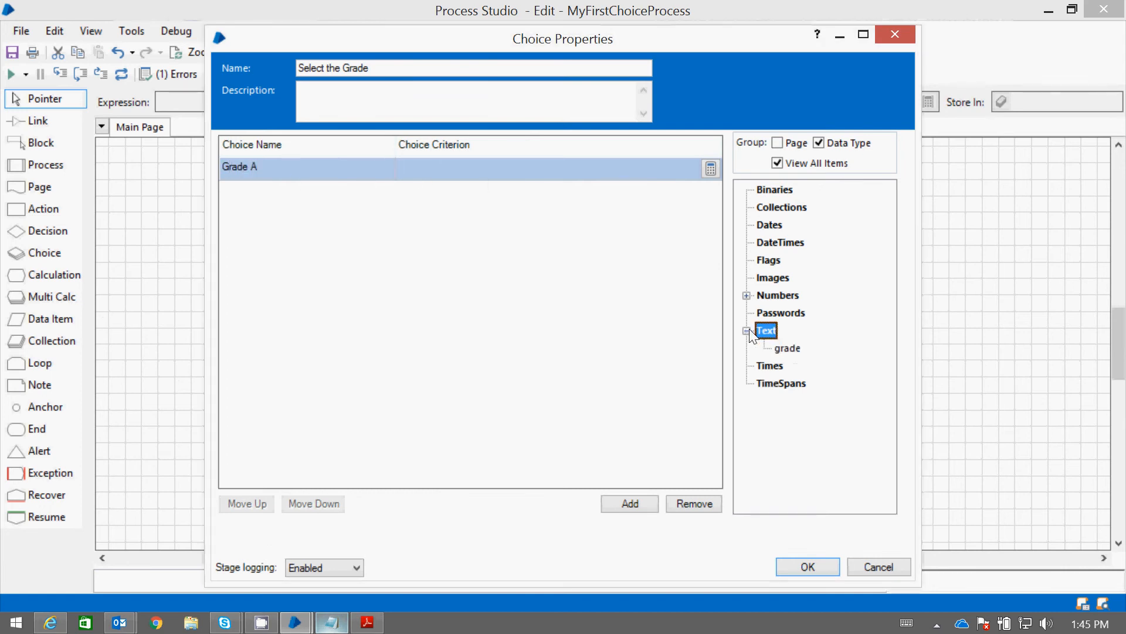
{"action": "left_click", "coordinate": [747, 295]}
{"action": "left_click_drag", "start_coordinate": [788, 312], "coordinate": [434, 171]}
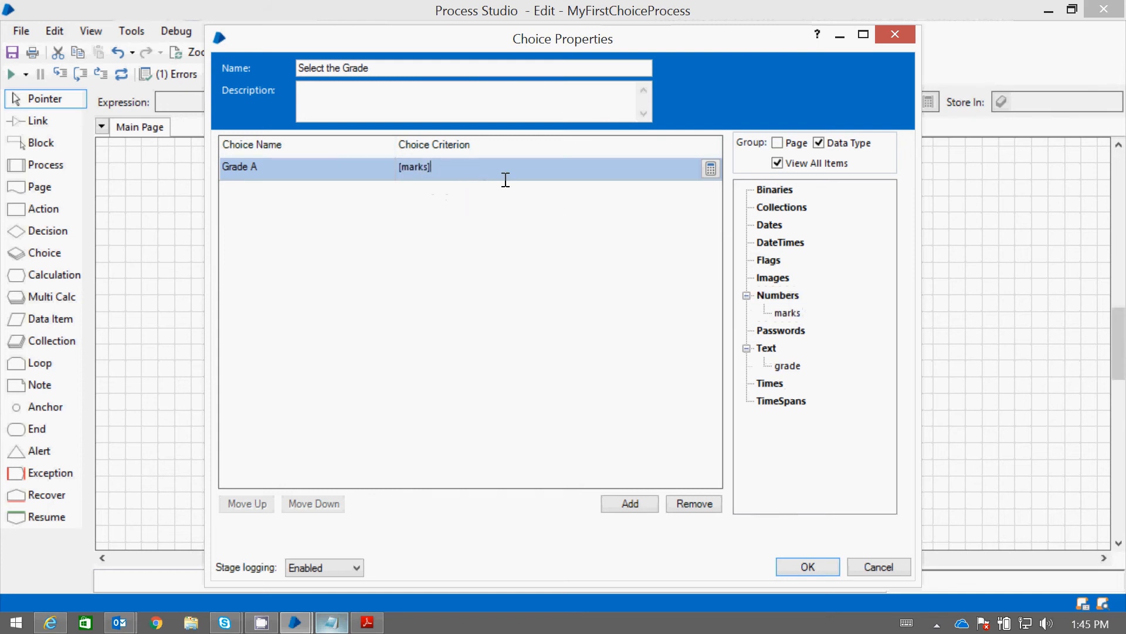
{"action": "type", "text": ">=90"}
Add a second choice named Grade B with criterion [marks] >= 80 and 89 <= [marks]
{"action": "left_click", "coordinate": [625, 502]}
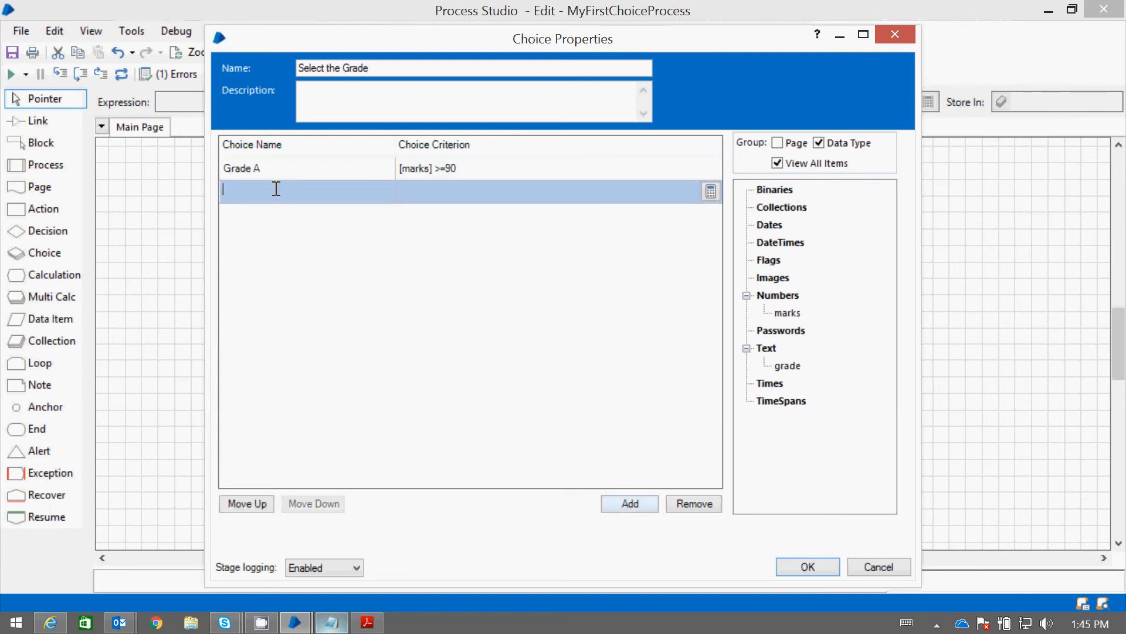
{"action": "type", "text": "Grade B"}
{"action": "left_click", "coordinate": [415, 194]}
{"action": "left_click_drag", "start_coordinate": [787, 312], "coordinate": [418, 197]}
{"action": "type", "text": "> ="}
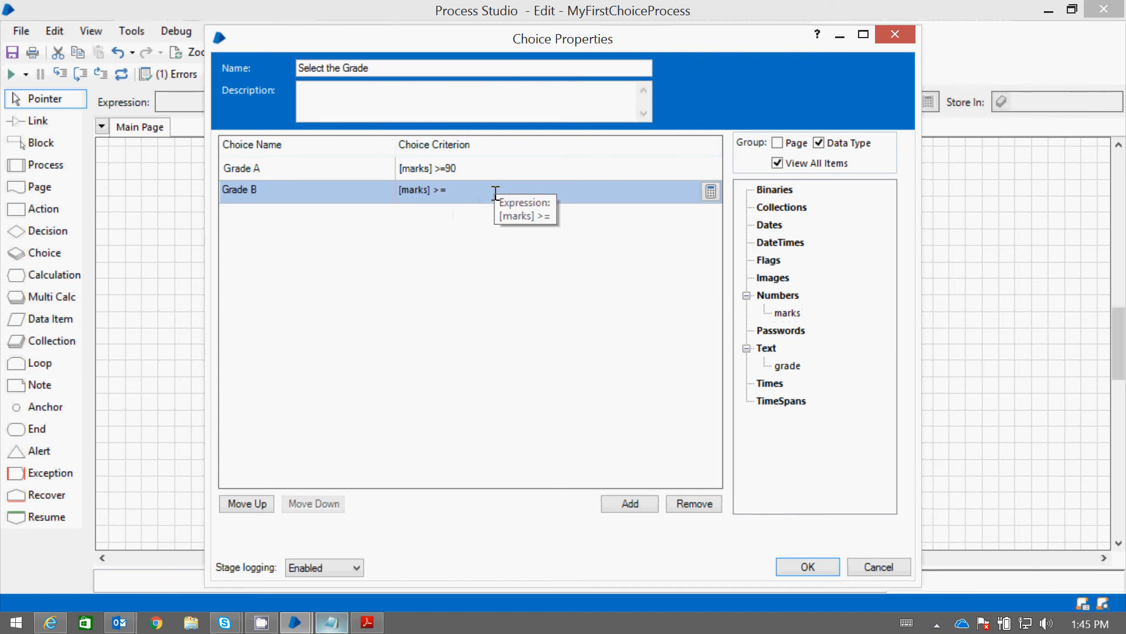
{"action": "type", "text": " 80 and"}
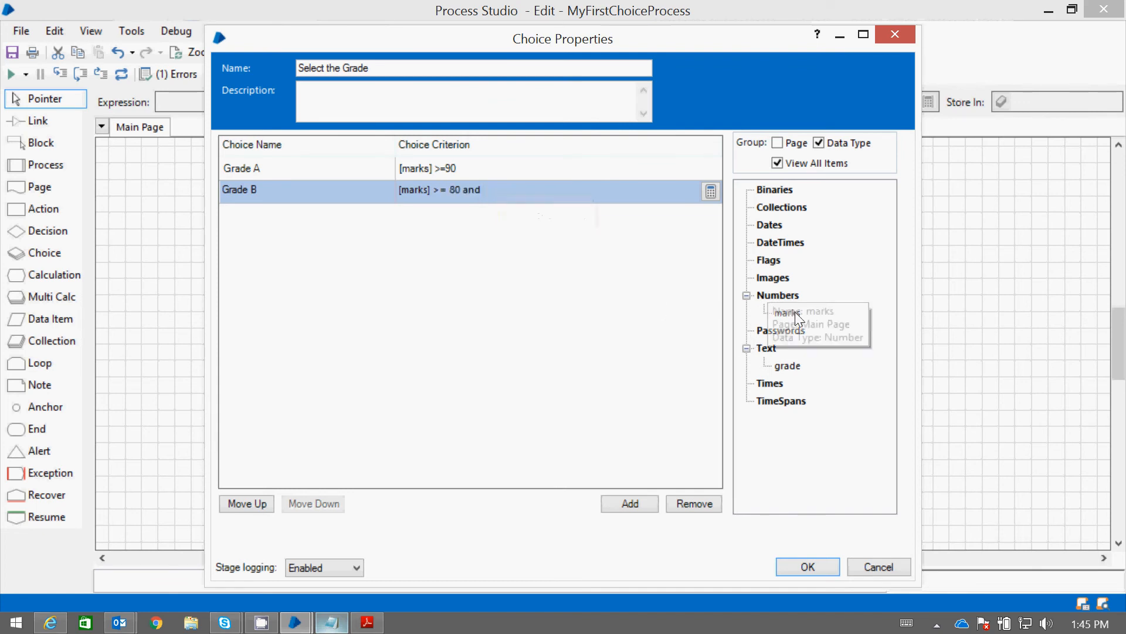
{"action": "left_click_drag", "start_coordinate": [792, 311], "coordinate": [563, 194]}
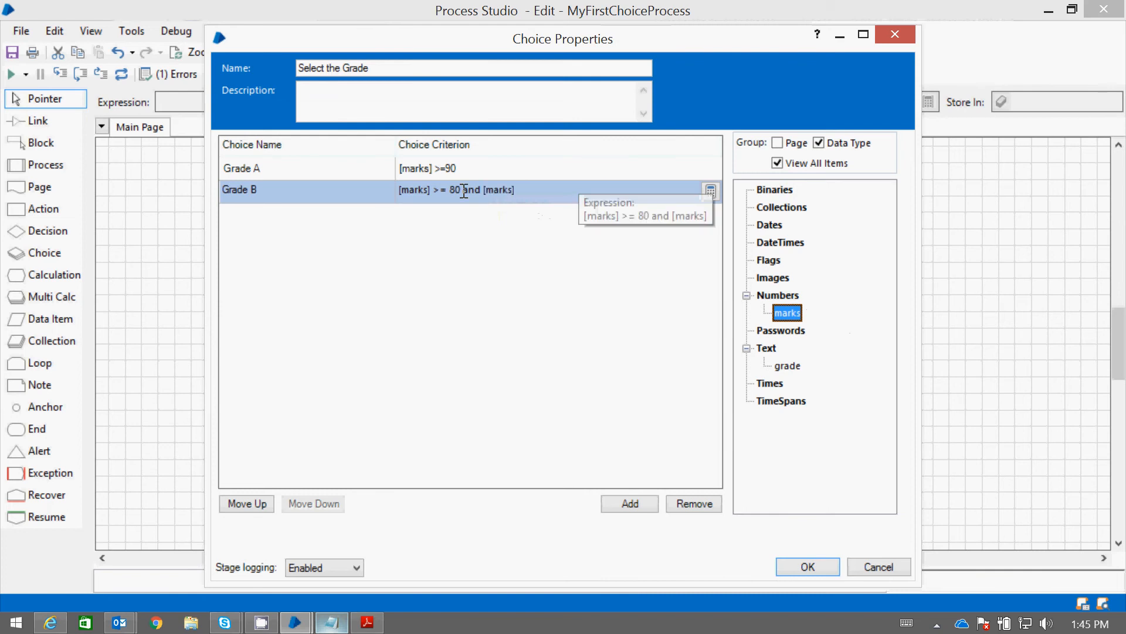
{"action": "left_click", "coordinate": [482, 189]}
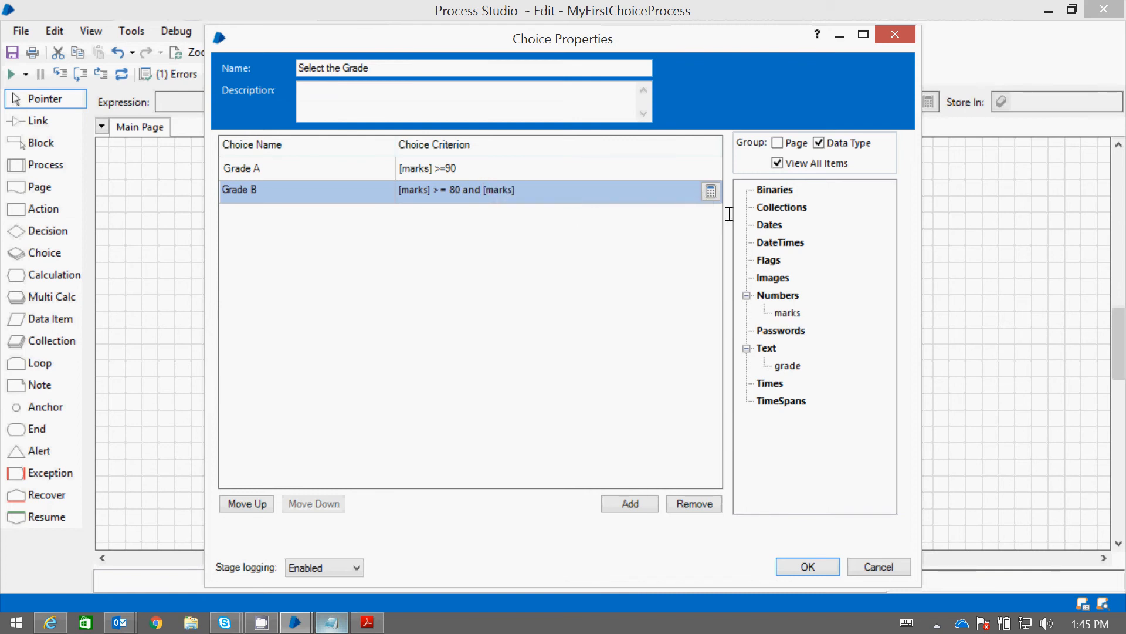
{"action": "type", "text": "89 < ="}
Add a choice named Grade C, reusing the Grade B criterion adapted to [marks] >= 70 and 79 <= [marks]
{"action": "left_click_drag", "start_coordinate": [561, 189], "coordinate": [273, 178]}
{"action": "key", "text": "ctrl+c"}
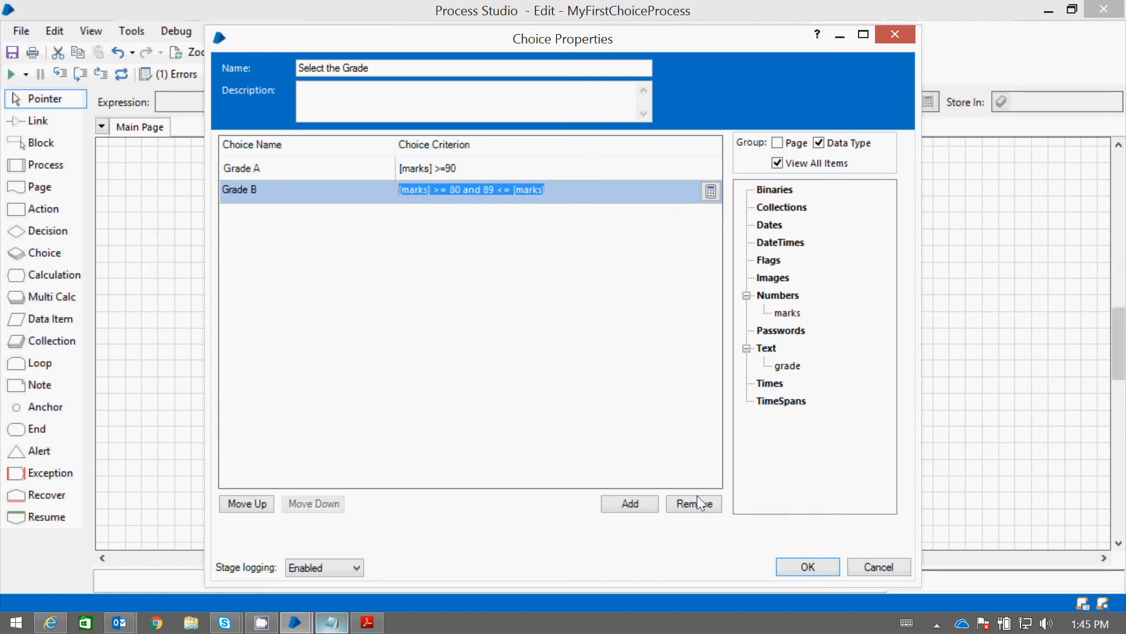
{"action": "left_click", "coordinate": [633, 504]}
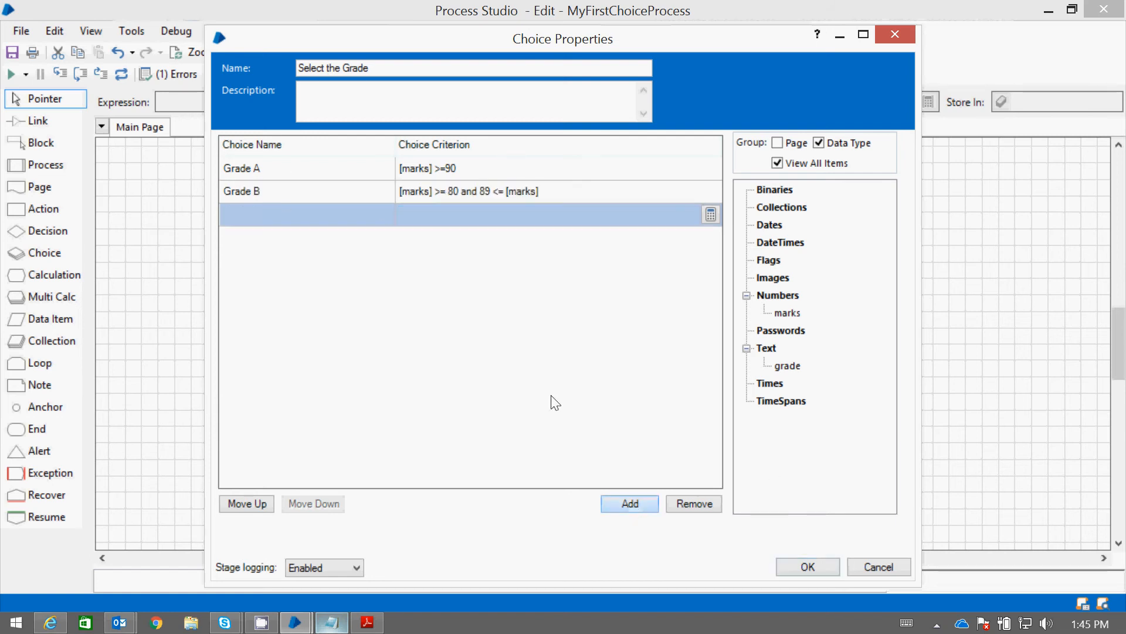
{"action": "left_click", "coordinate": [292, 213]}
{"action": "type", "text": "Grade C"}
{"action": "key", "text": "ctrl+v"}
{"action": "left_click", "coordinate": [457, 216]}
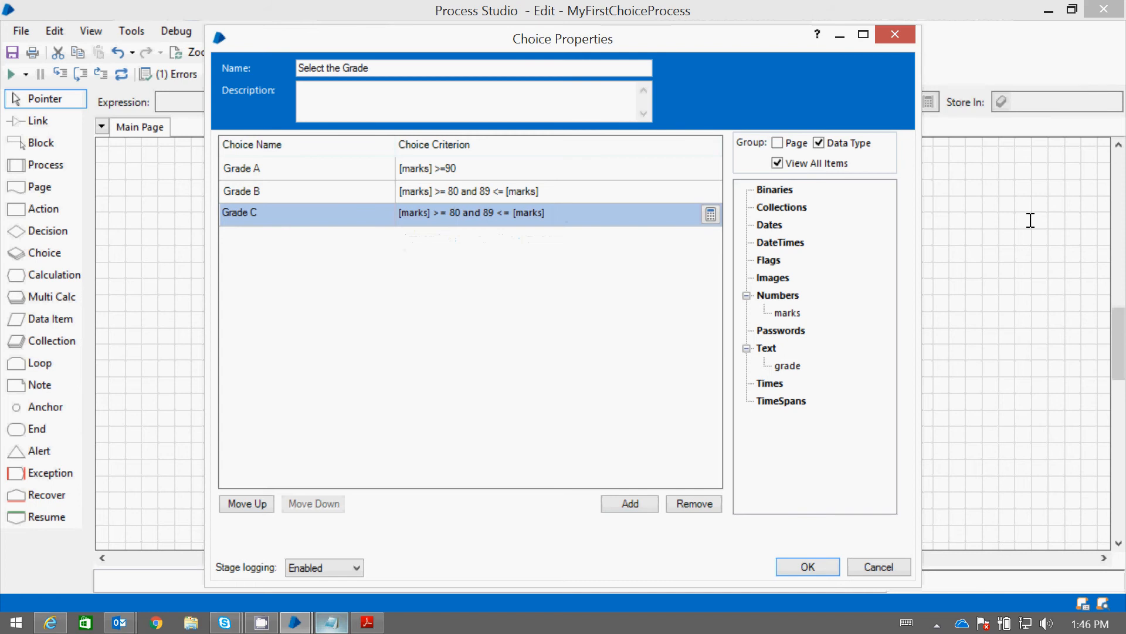
{"action": "key", "text": "BackSpace"}
{"action": "type", "text": "7"}
{"action": "key", "text": "BackSpace"}
{"action": "type", "text": "7"}
Add a choice named Grade D, reusing the copied criterion adapted to [marks] >= 60 and 69 <= [marks]
{"action": "left_click", "coordinate": [649, 504]}
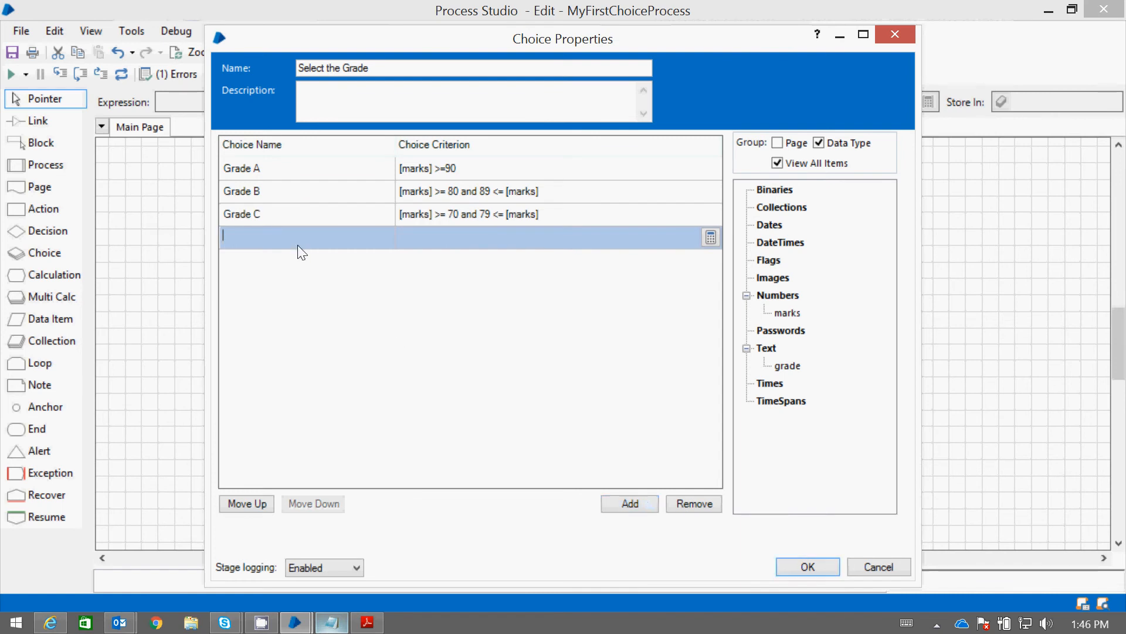
{"action": "type", "text": "Grade D"}
{"action": "left_click", "coordinate": [409, 235]}
{"action": "key", "text": "ctrl+v"}
{"action": "left_click", "coordinate": [457, 234]}
{"action": "key", "text": "BackSpace"}
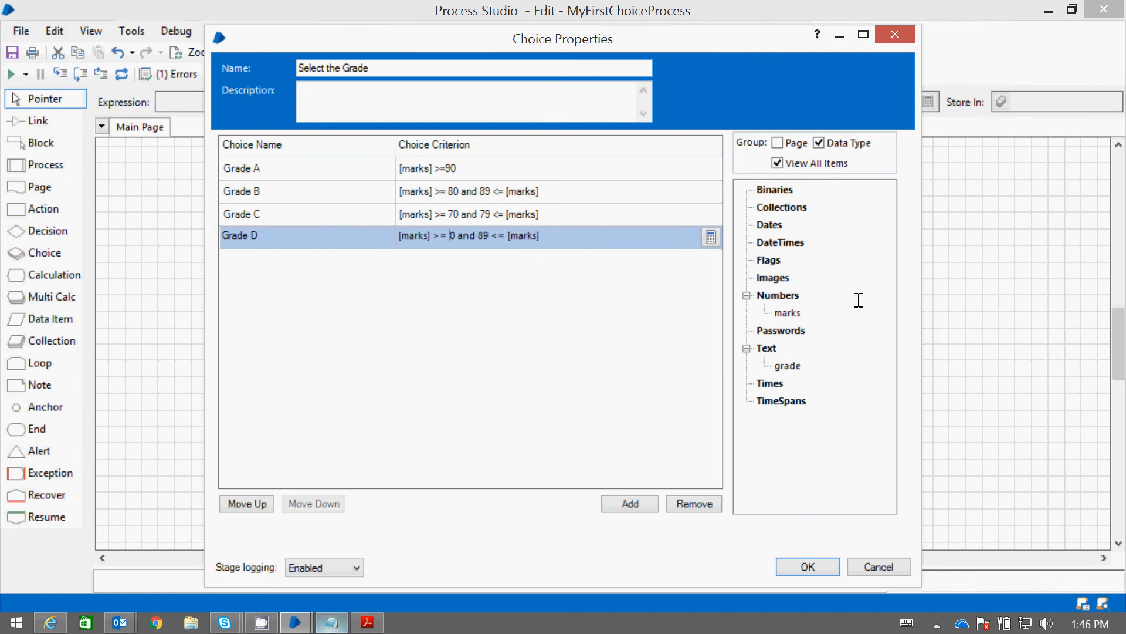
{"action": "type", "text": "6"}
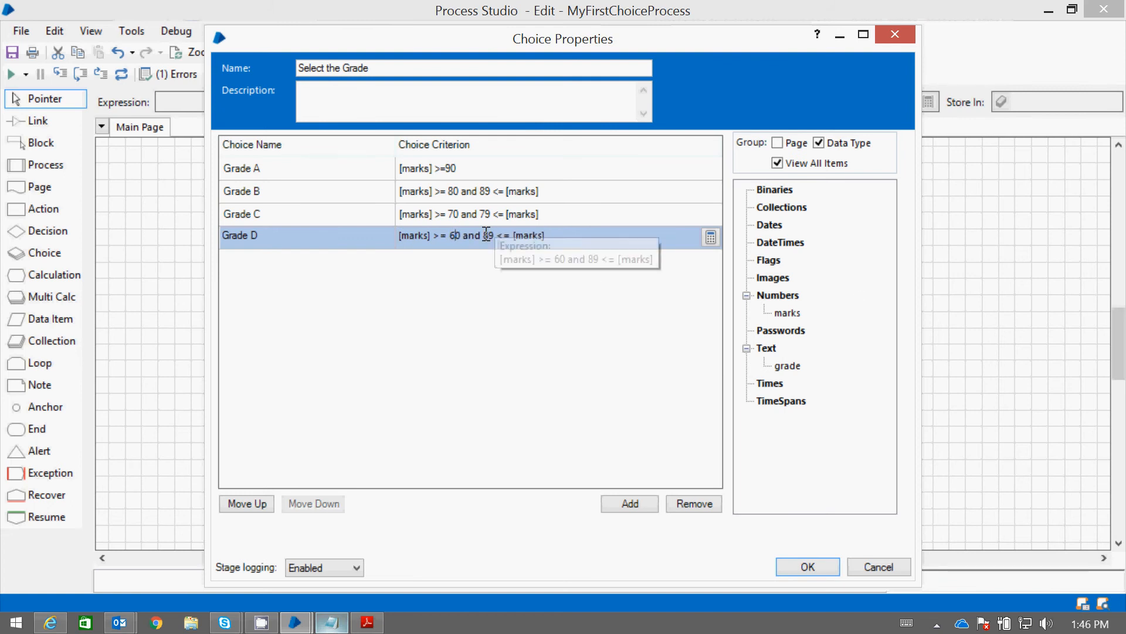
{"action": "key", "text": "BackSpace"}
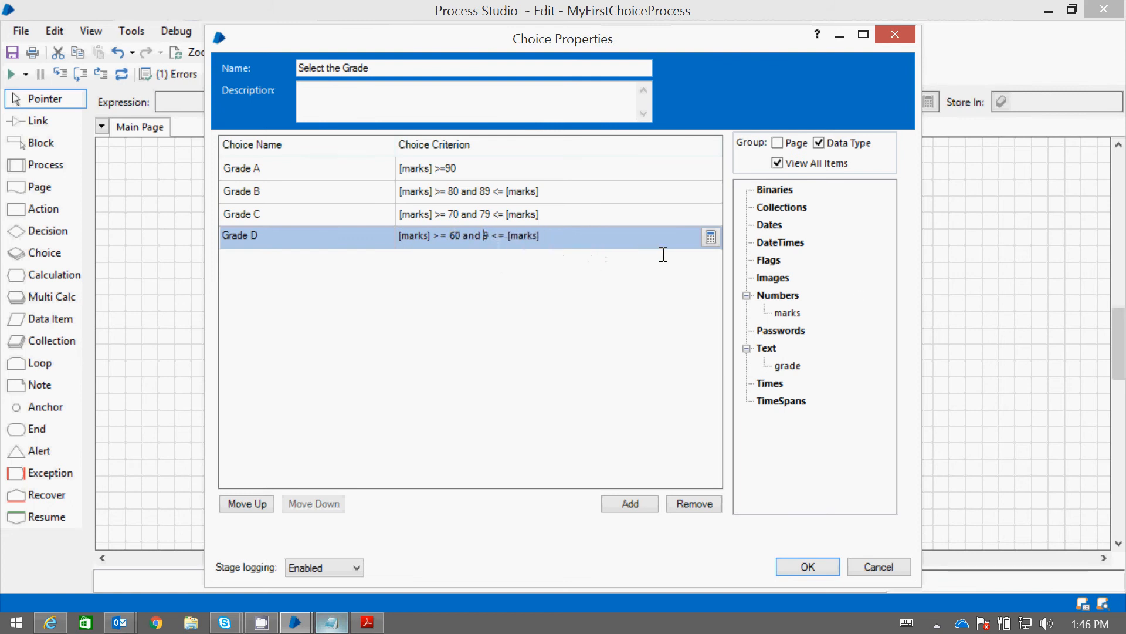
{"action": "type", "text": "6"}
Add a choice named Grade E with criterion 59 <= [marks] and accept the Choice stage's properties
{"action": "left_click", "coordinate": [646, 503]}
{"action": "left_click", "coordinate": [228, 258]}
{"action": "type", "text": "Grade "}
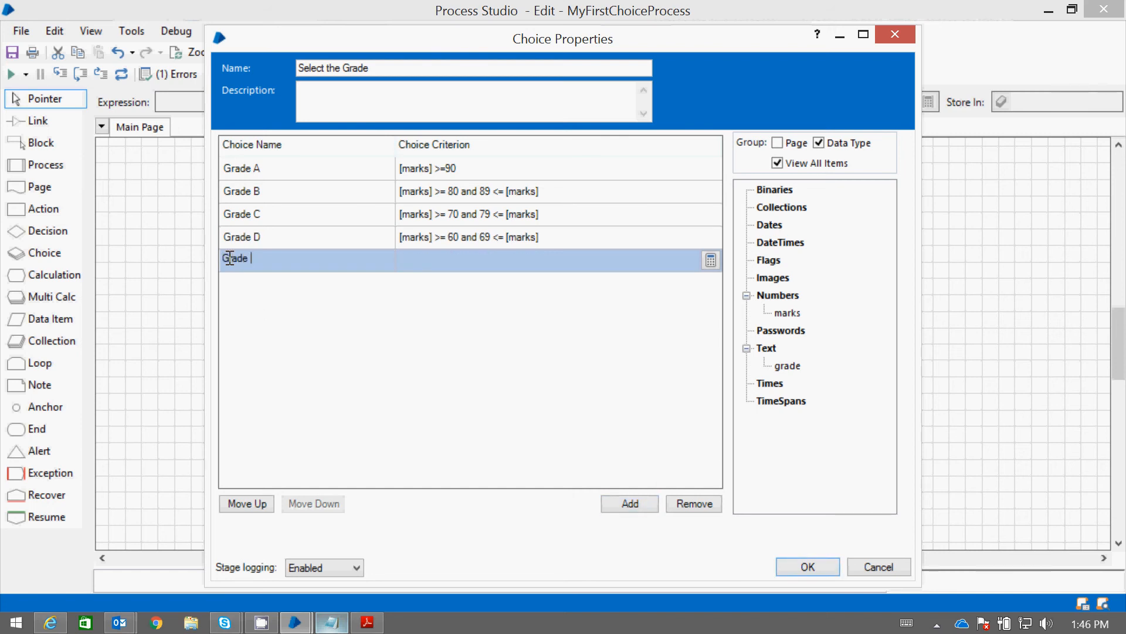
{"action": "type", "text": "E"}
{"action": "left_click", "coordinate": [495, 262]}
{"action": "type", "text": "[m"}
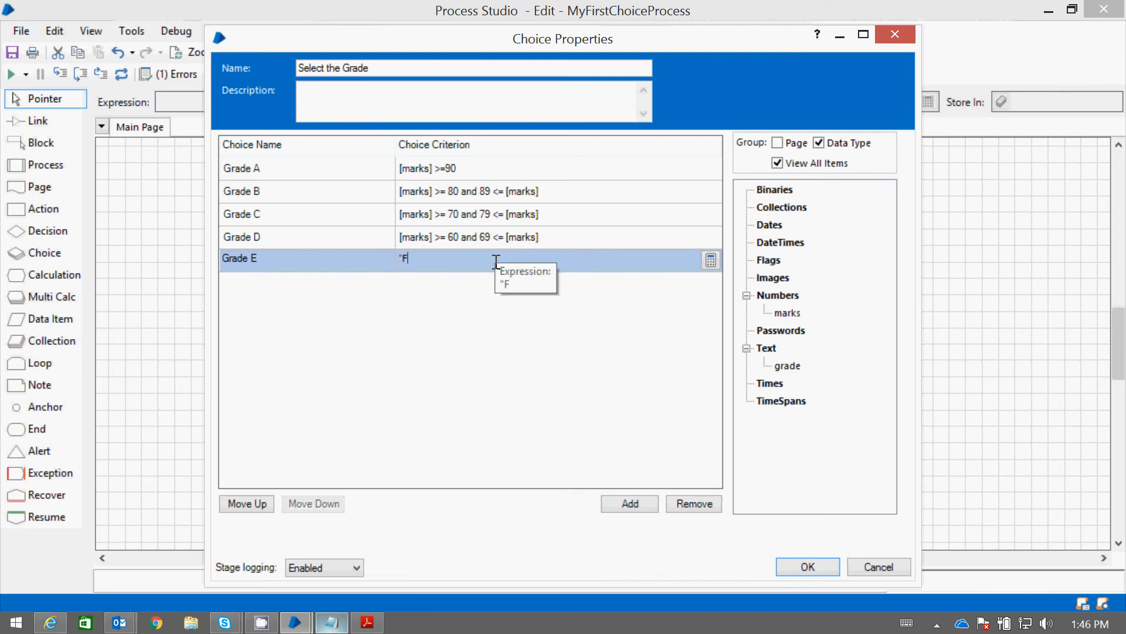
{"action": "key", "text": "BackSpace"}
{"action": "key", "text": "BackSpace"}
{"action": "left_click_drag", "start_coordinate": [787, 312], "coordinate": [526, 269]}
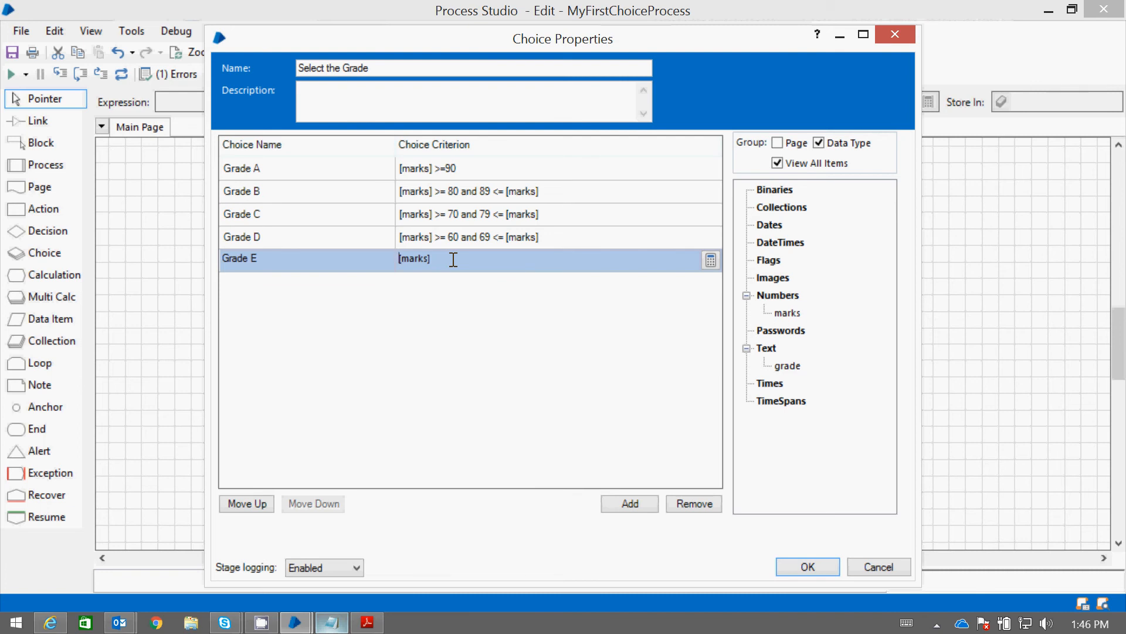
{"action": "type", "text": "<"}
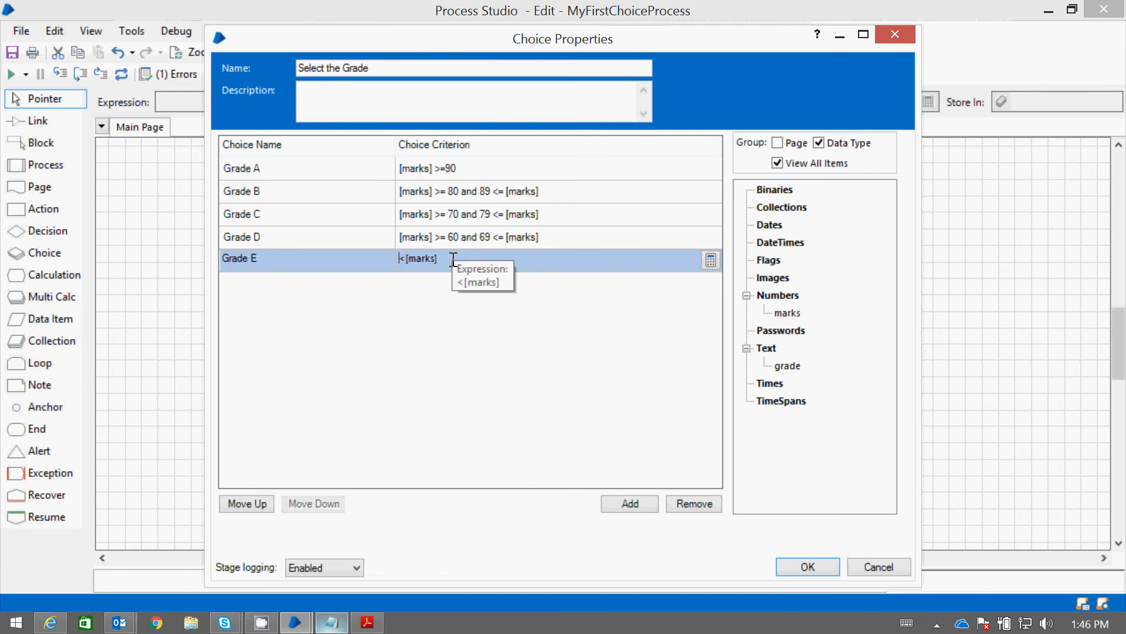
{"action": "type", "text": "69"}
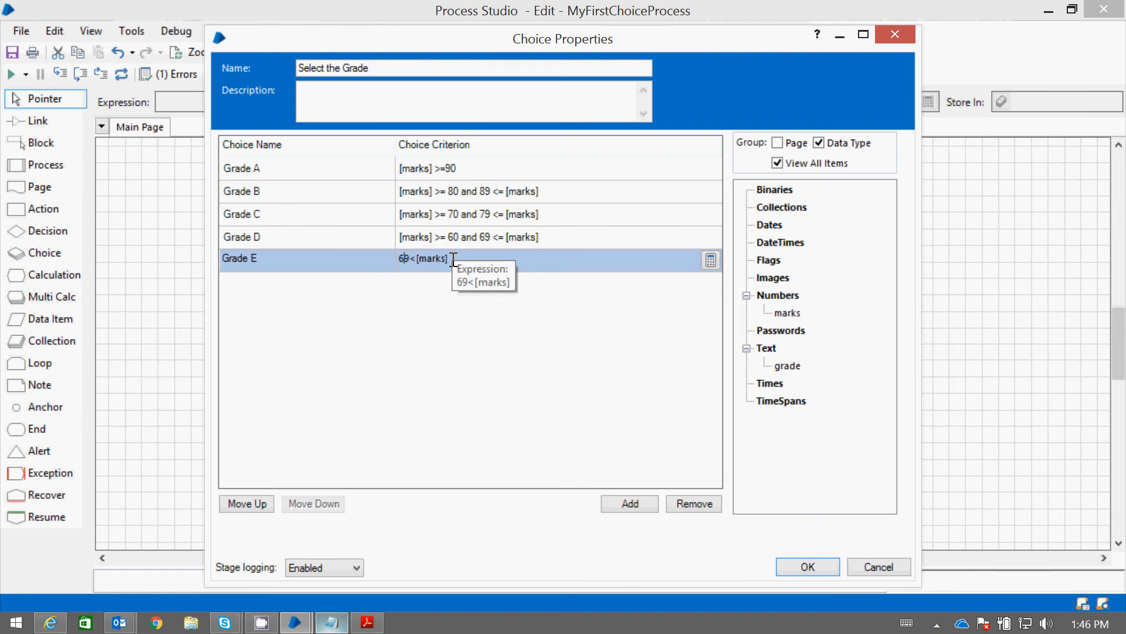
{"action": "key", "text": "BackSpace"}
{"action": "type", "text": "="}
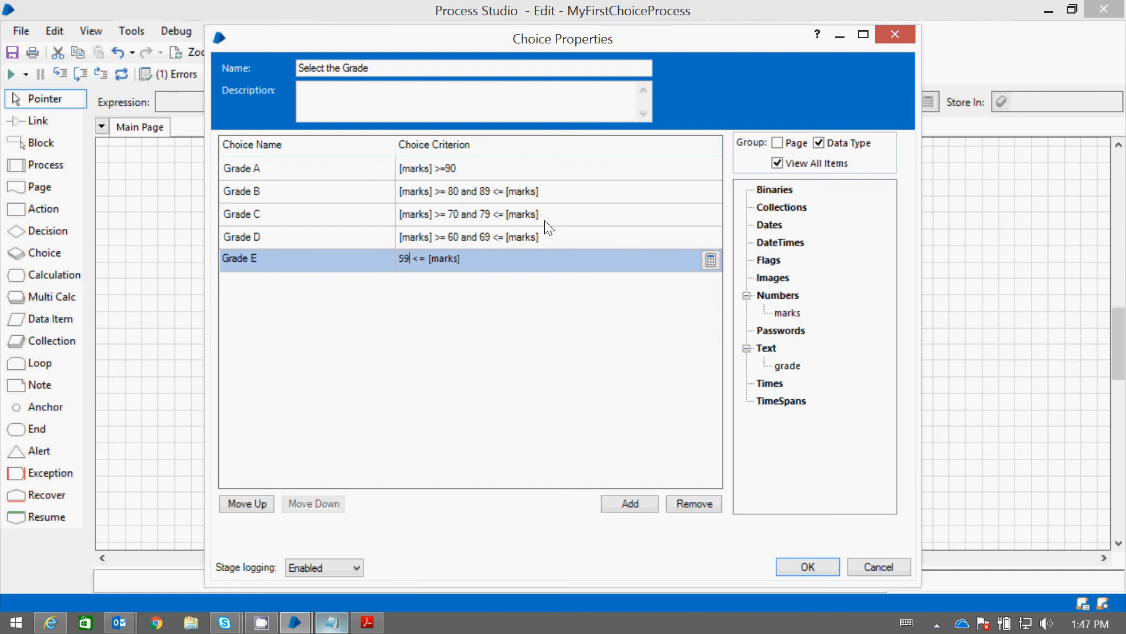
{"action": "left_click", "coordinate": [809, 567]}
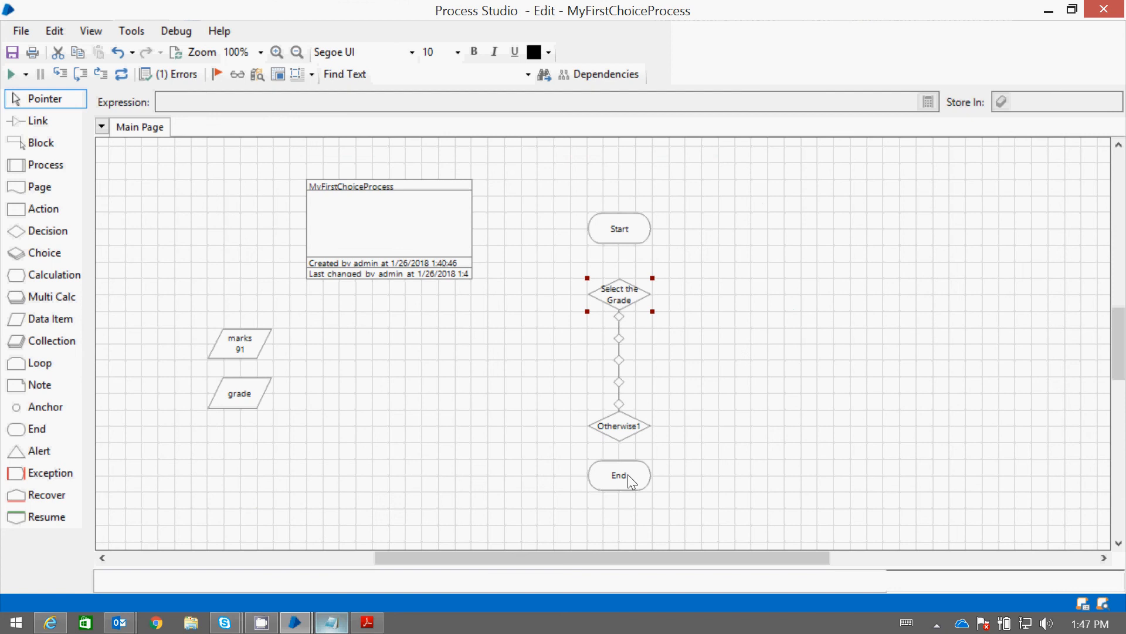
Lengthen the choice line by moving End and Otherwise further down and Select the Grade up beneath Start
{"action": "left_click_drag", "start_coordinate": [630, 481], "coordinate": [630, 497]}
{"action": "left_click_drag", "start_coordinate": [621, 440], "coordinate": [617, 508]}
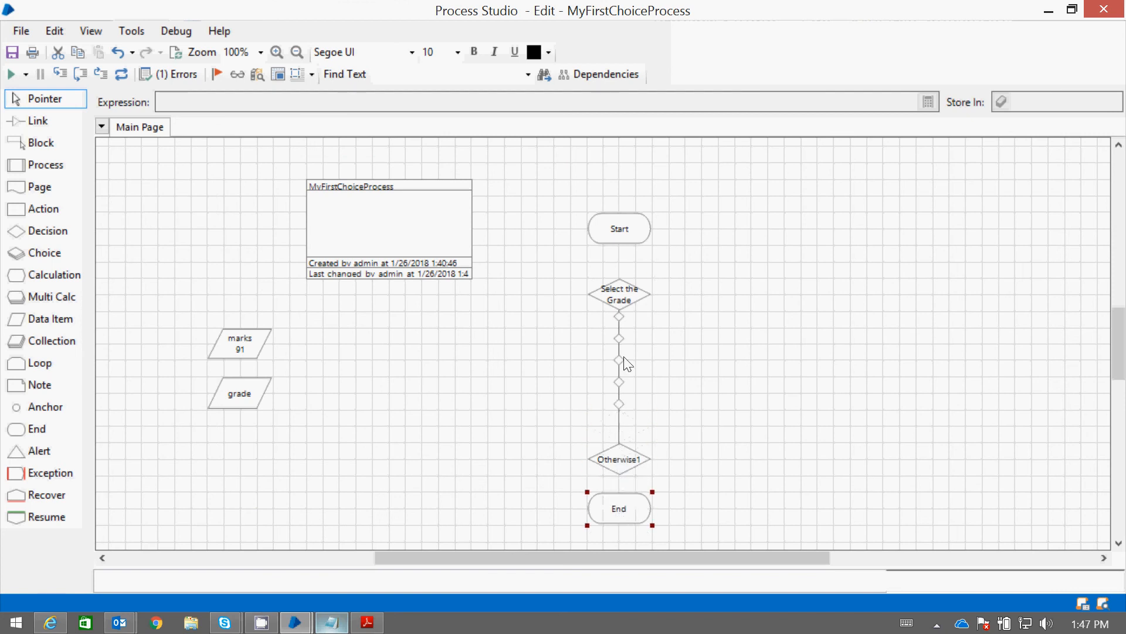
{"action": "left_click_drag", "start_coordinate": [617, 276], "coordinate": [616, 245]}
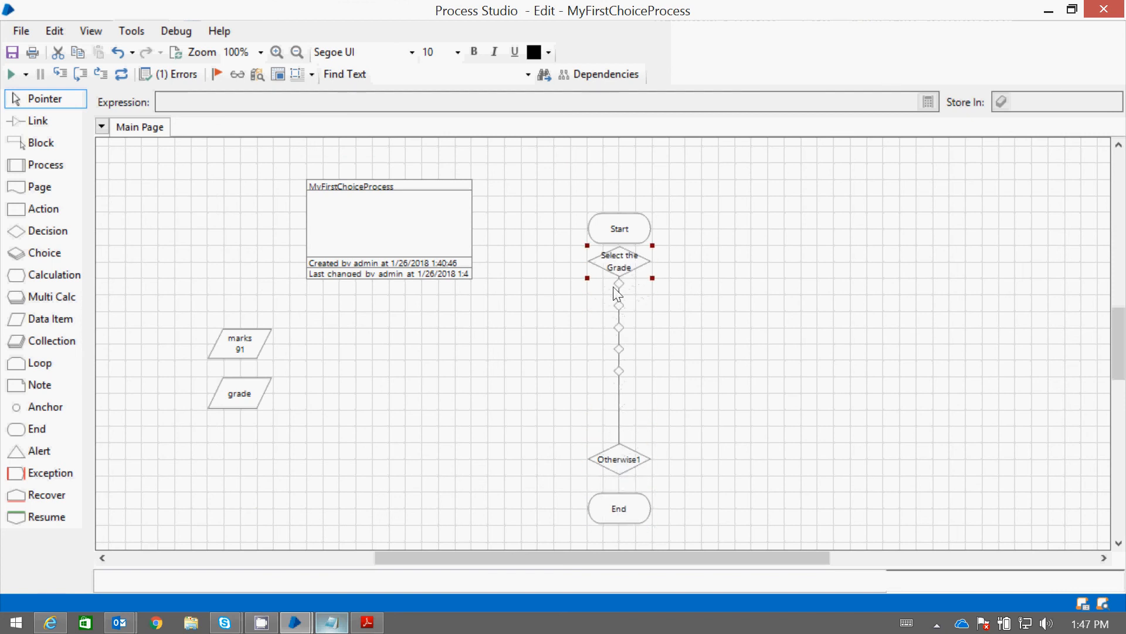
Spread the five choice nodes out along the line between Select the Grade and Otherwise
{"action": "left_click_drag", "start_coordinate": [619, 371], "coordinate": [620, 409]}
{"action": "left_click_drag", "start_coordinate": [619, 349], "coordinate": [619, 375]}
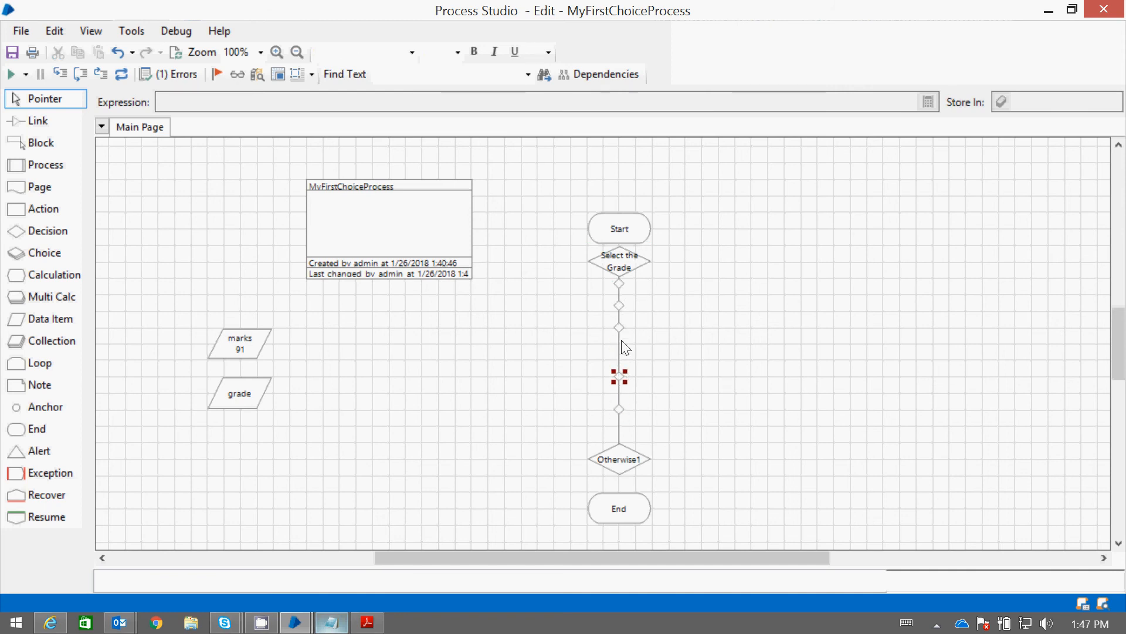
{"action": "left_click_drag", "start_coordinate": [621, 330], "coordinate": [625, 351]}
{"action": "left_click_drag", "start_coordinate": [621, 286], "coordinate": [620, 295]}
{"action": "left_click_drag", "start_coordinate": [623, 363], "coordinate": [621, 360]}
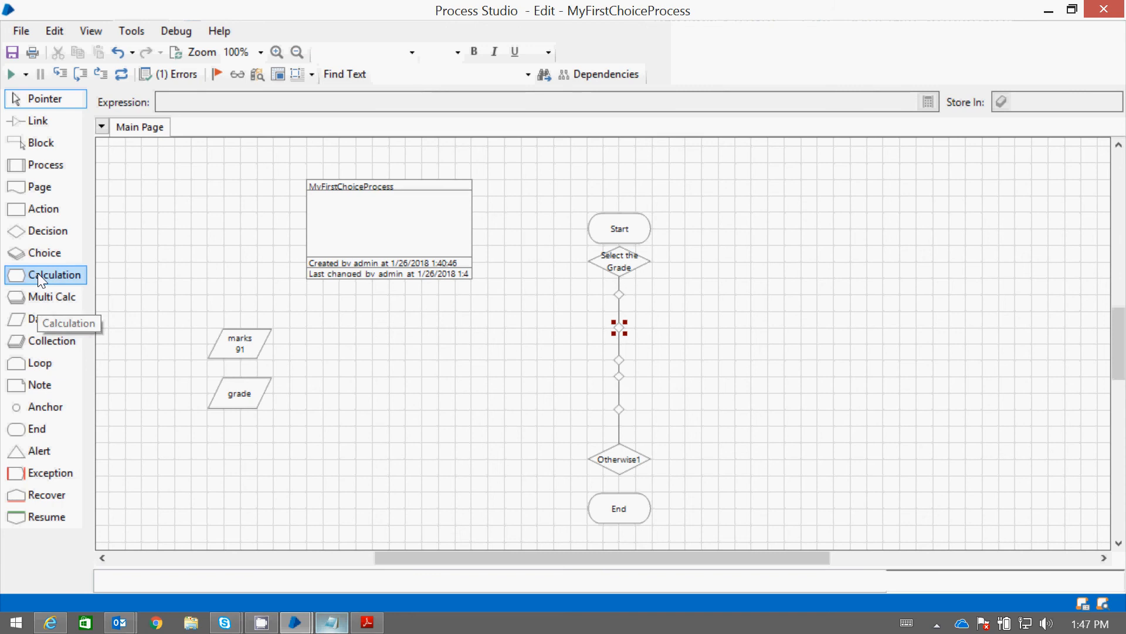
Add a Calculation stage beside the first choice node, storing "Grade A" in grade, and link the Grade A node to it
{"action": "left_click_drag", "start_coordinate": [37, 273], "coordinate": [810, 303]}
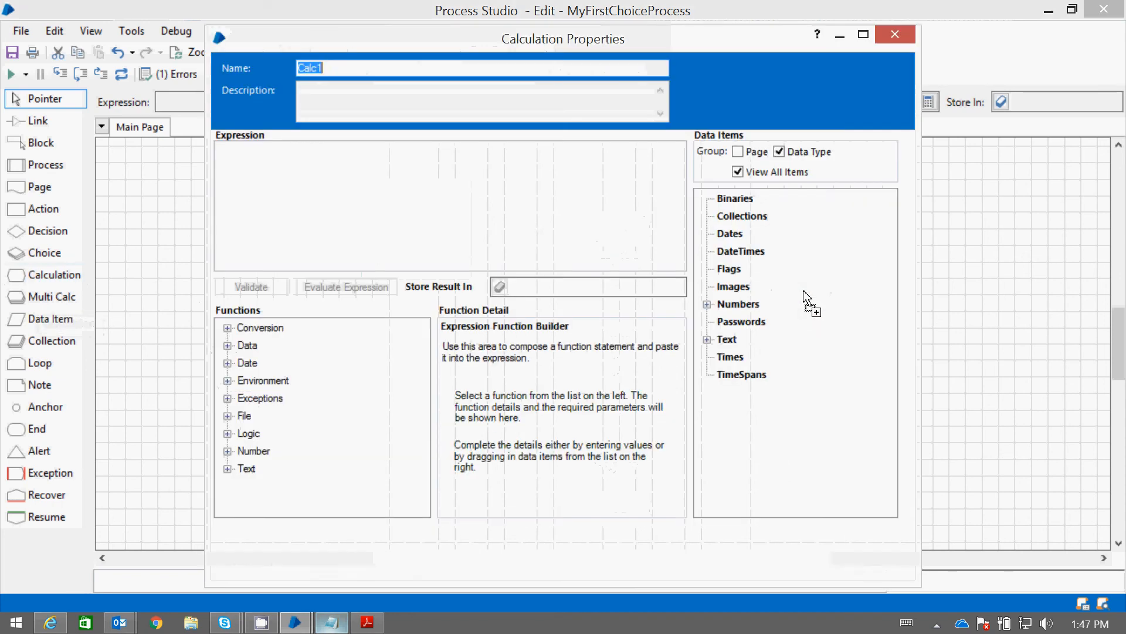
{"action": "left_click", "coordinate": [286, 165]}
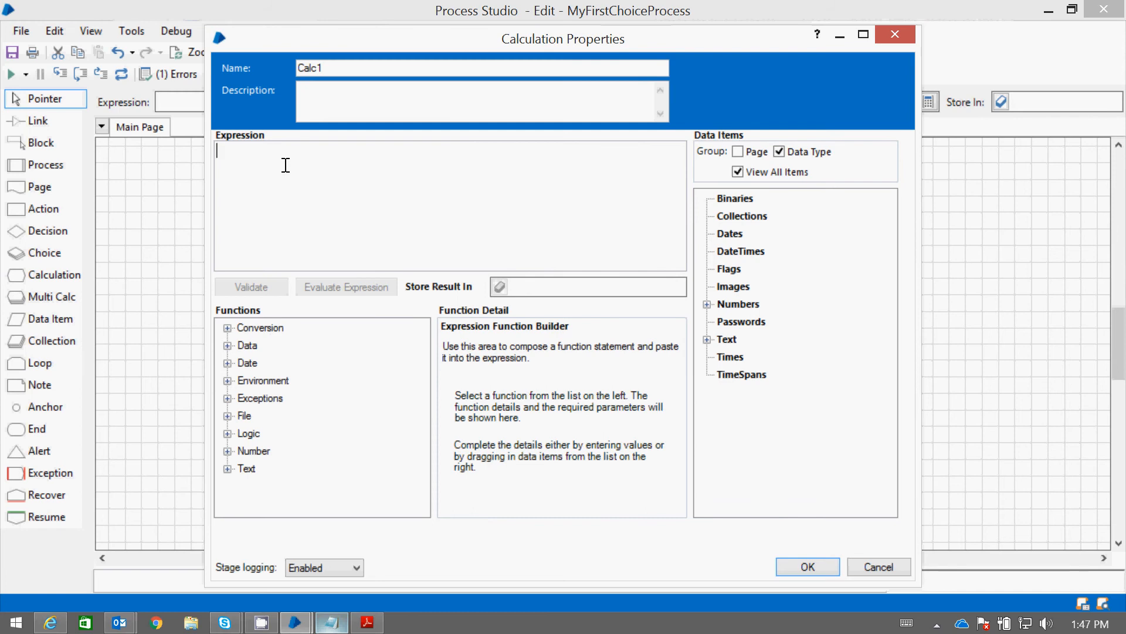
{"action": "left_click", "coordinate": [707, 339]}
{"action": "left_click", "coordinate": [746, 356]}
{"action": "left_click_drag", "start_coordinate": [745, 357], "coordinate": [520, 288]}
{"action": "left_click", "coordinate": [364, 194]}
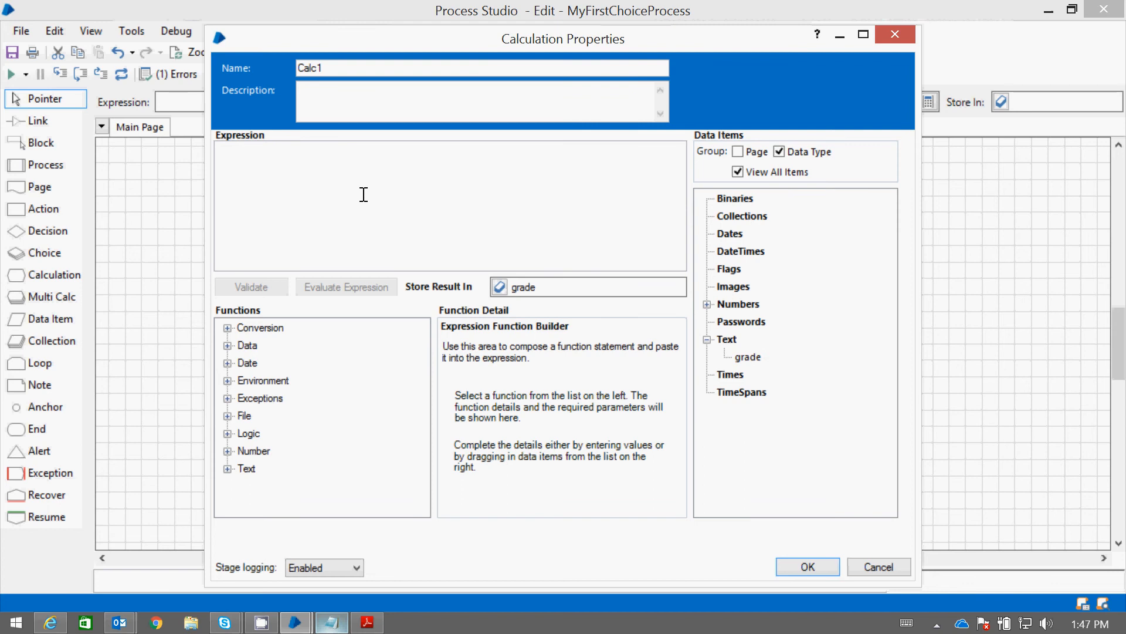
{"action": "type", "text": "\"Grade A"}
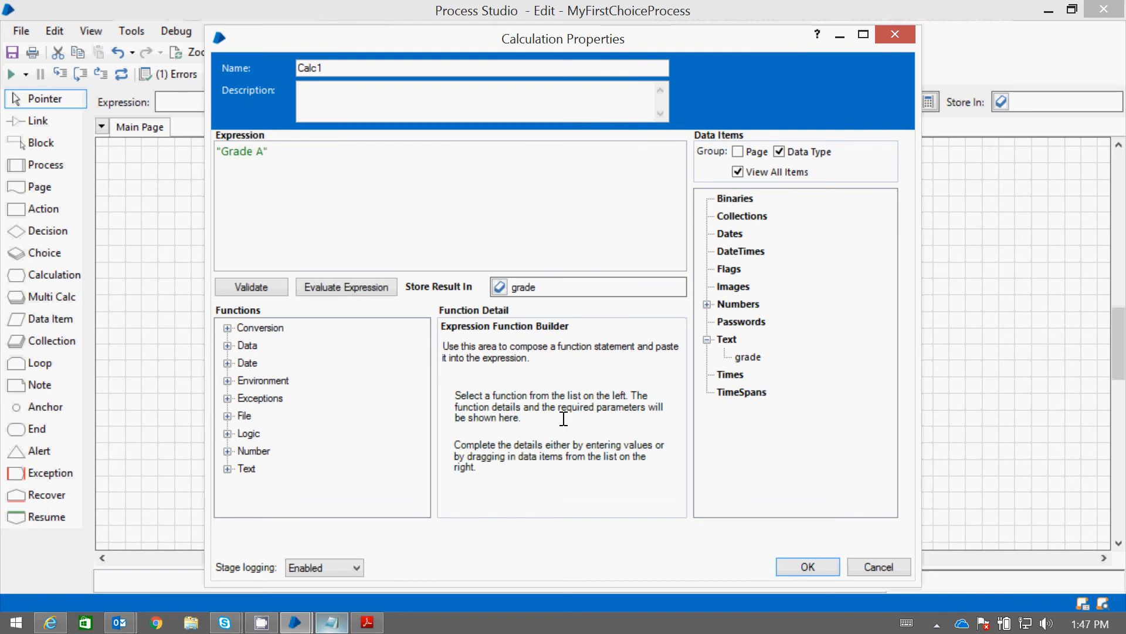
{"action": "left_click", "coordinate": [815, 570]}
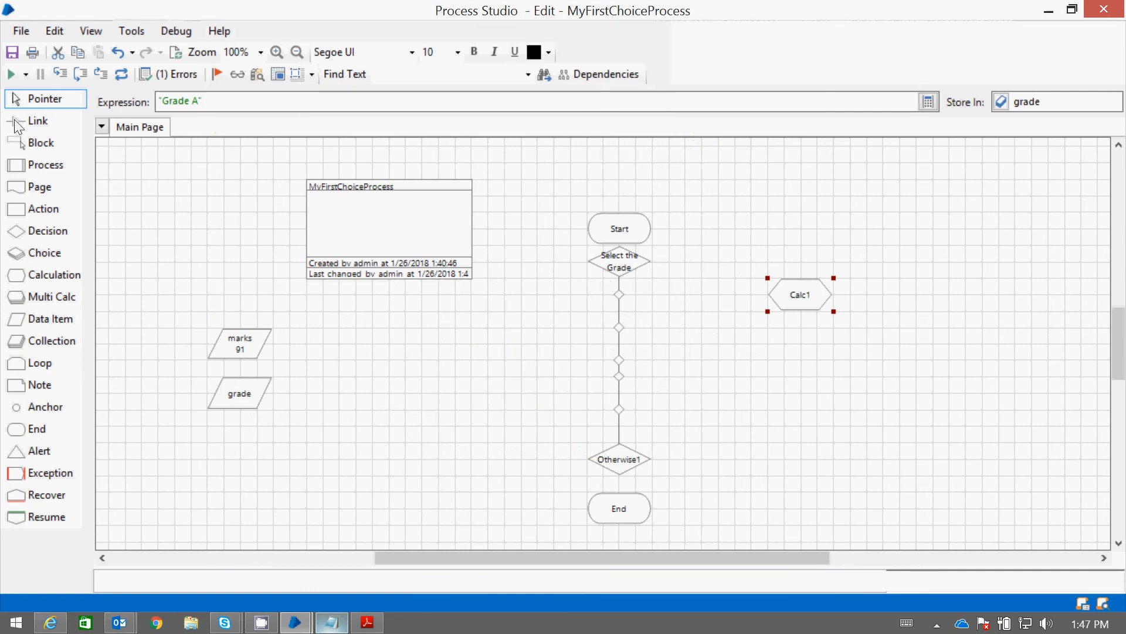
{"action": "left_click", "coordinate": [41, 120]}
{"action": "left_click_drag", "start_coordinate": [620, 293], "coordinate": [788, 294]}
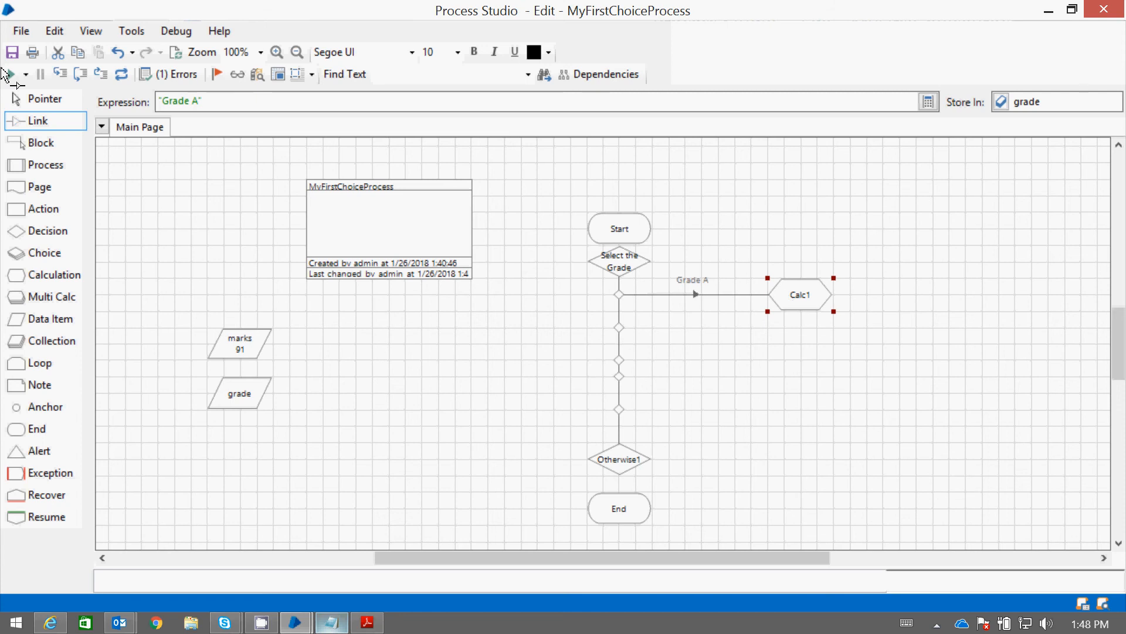
Extend the Grade A calculation's expression to "Grade A, Student Got Marks Greater than 90" and accept its properties
{"action": "double_click", "coordinate": [832, 306]}
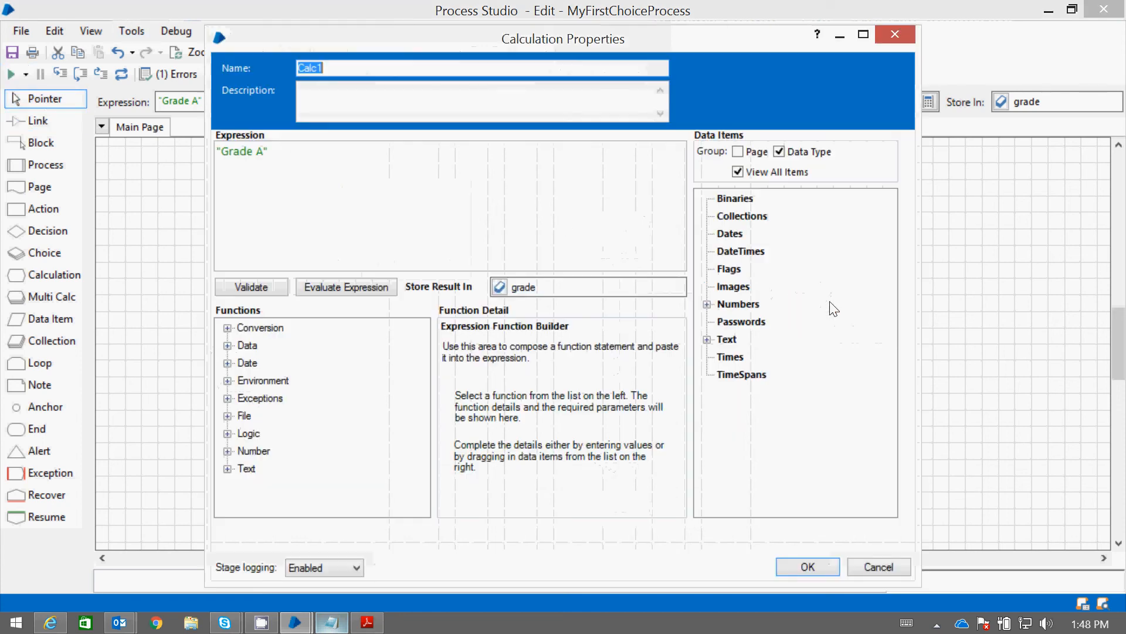
{"action": "left_click", "coordinate": [363, 72]}
{"action": "left_click_drag", "start_coordinate": [207, 57], "coordinate": [188, 52]}
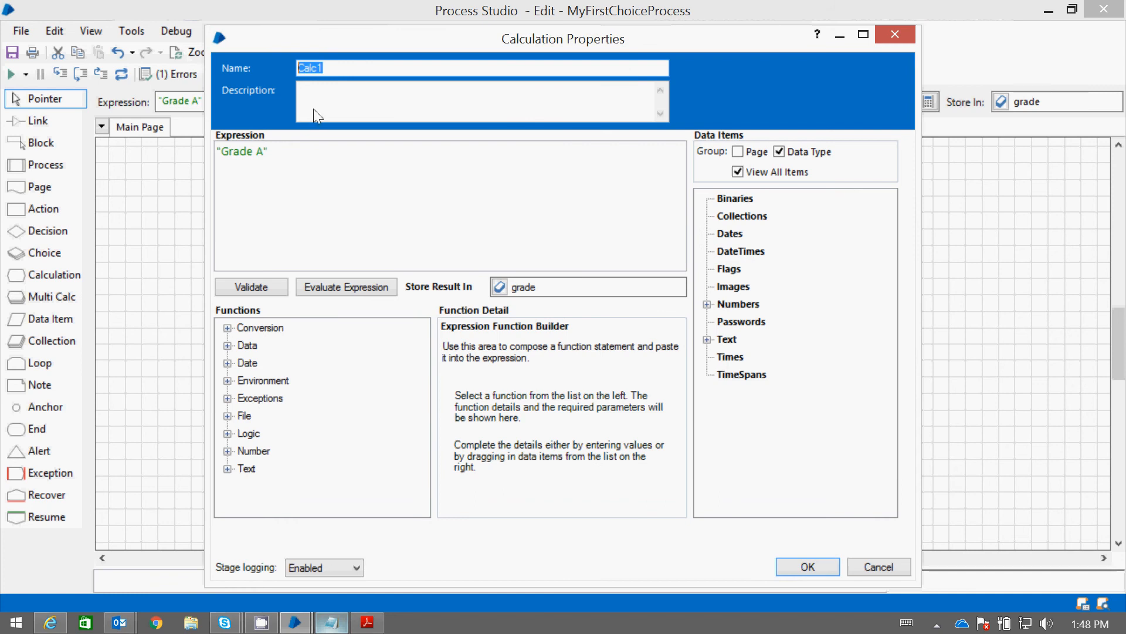
{"action": "left_click", "coordinate": [268, 153]}
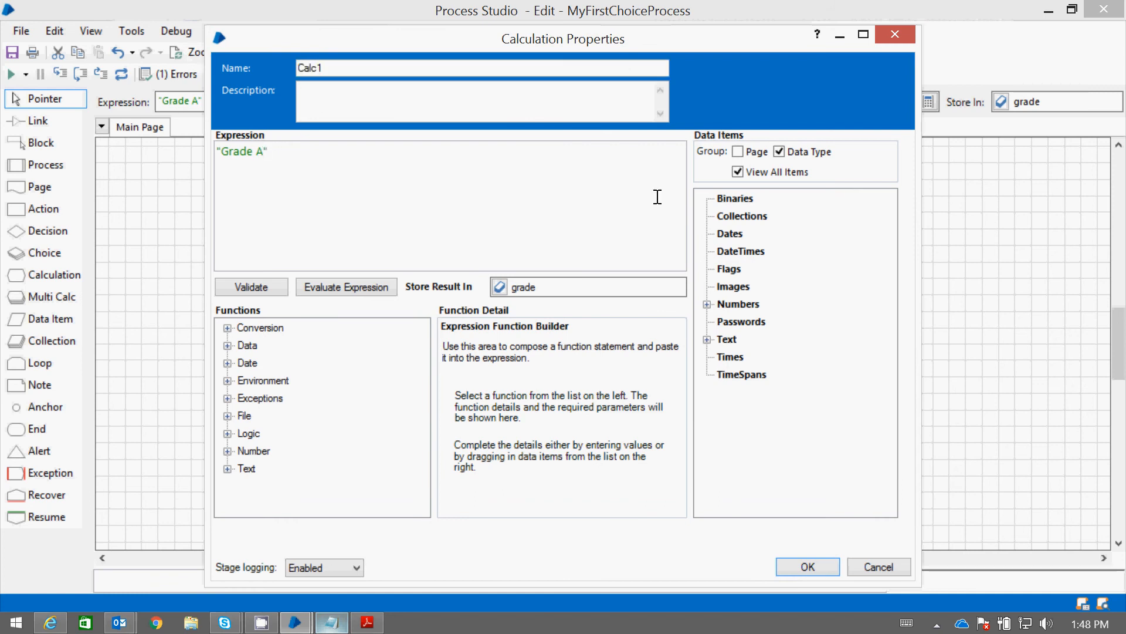
{"action": "type", "text": ", Student Got Marks Great"}
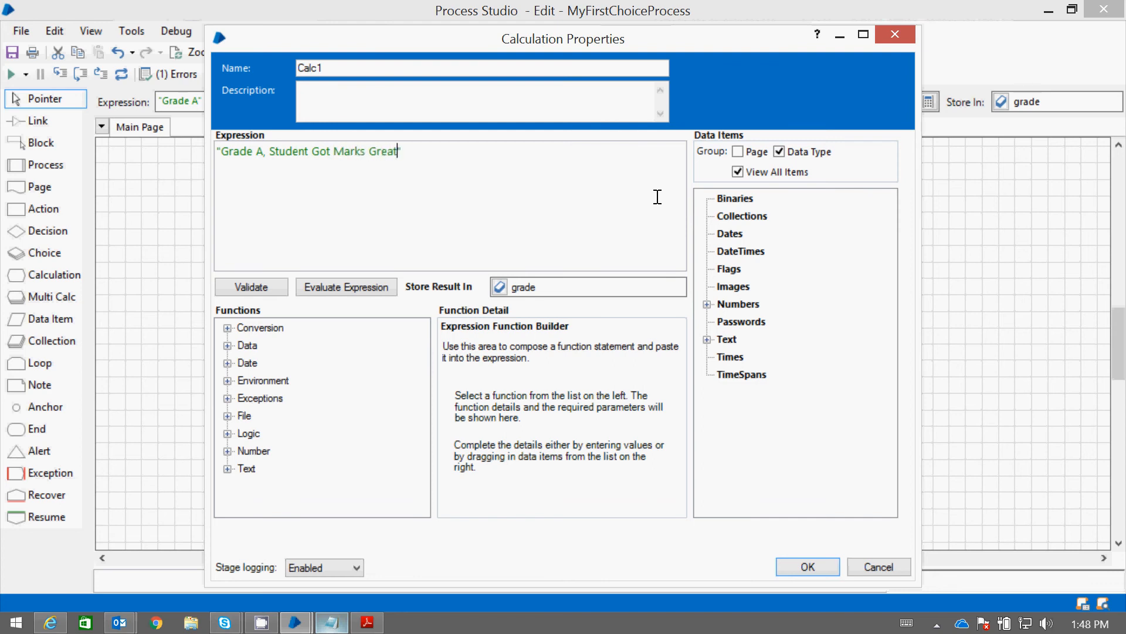
{"action": "type", "text": "er than 90"}
{"action": "key", "text": "ctrl+a"}
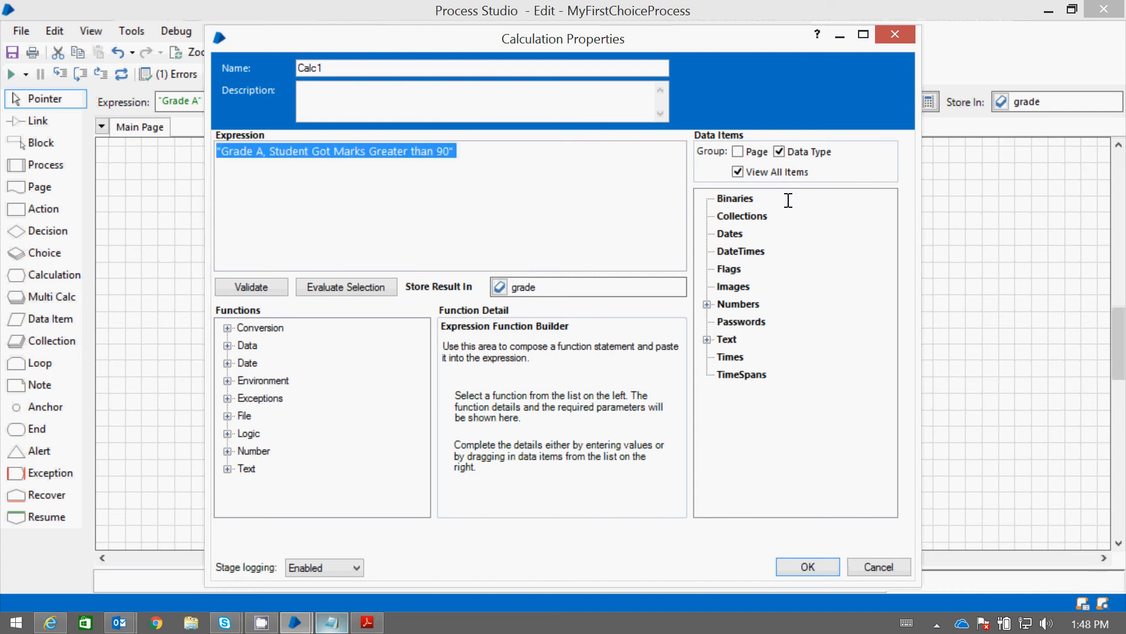
{"action": "left_click", "coordinate": [823, 562]}
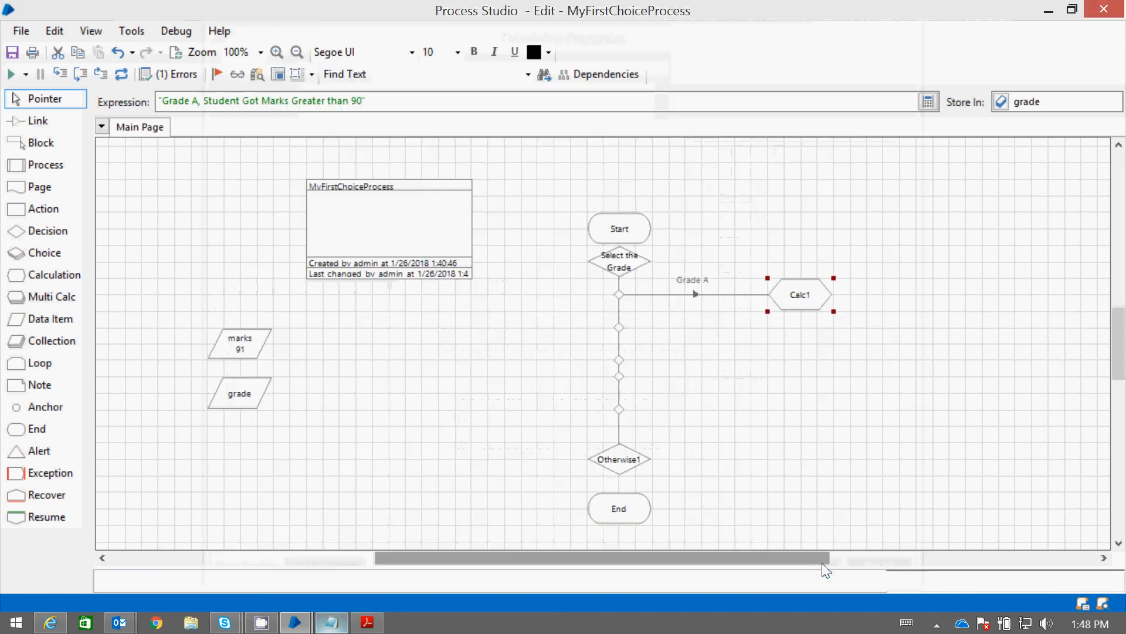
Duplicate the Grade A calculation directly below itself and link the Grade B choice node to the copy
{"action": "left_click", "coordinate": [262, 403]}
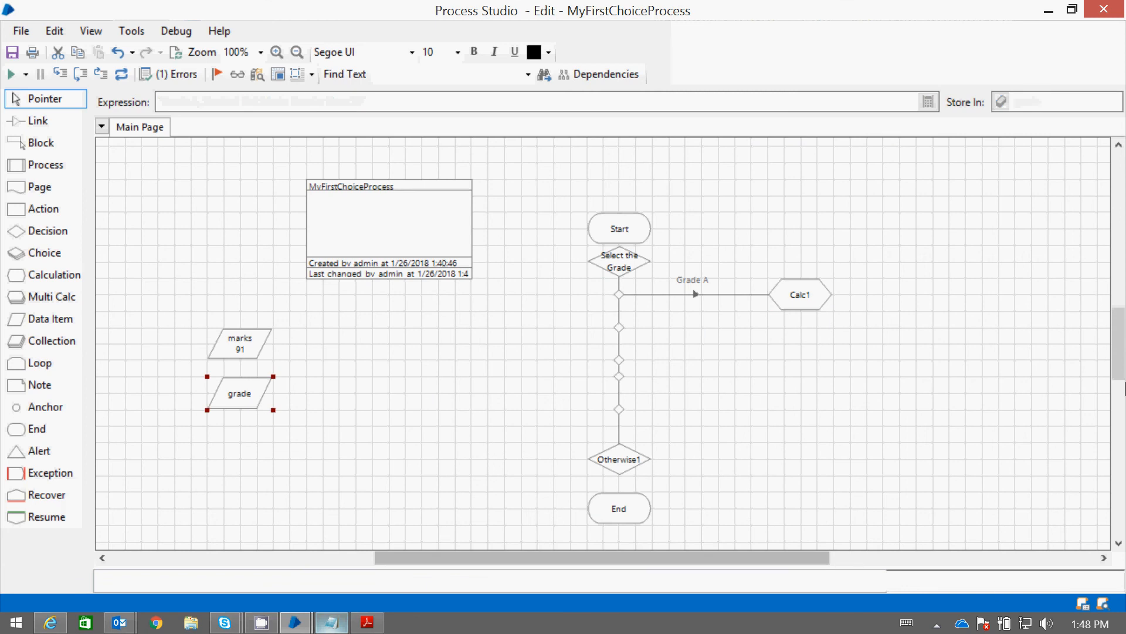
{"action": "left_click", "coordinate": [812, 313]}
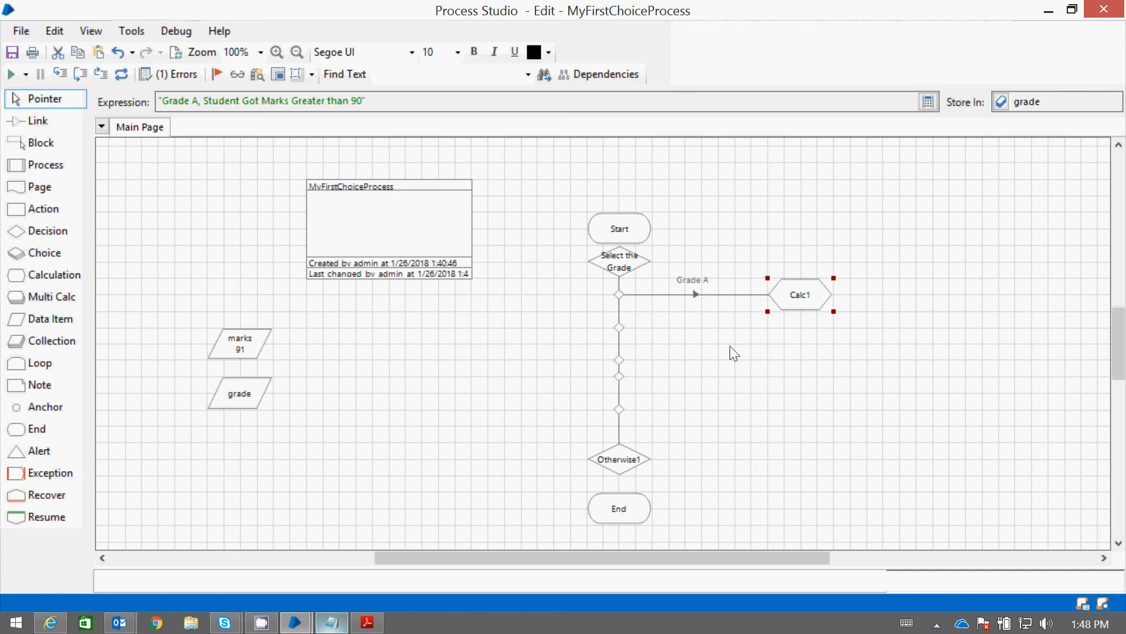
{"action": "key", "text": "ctrl+v"}
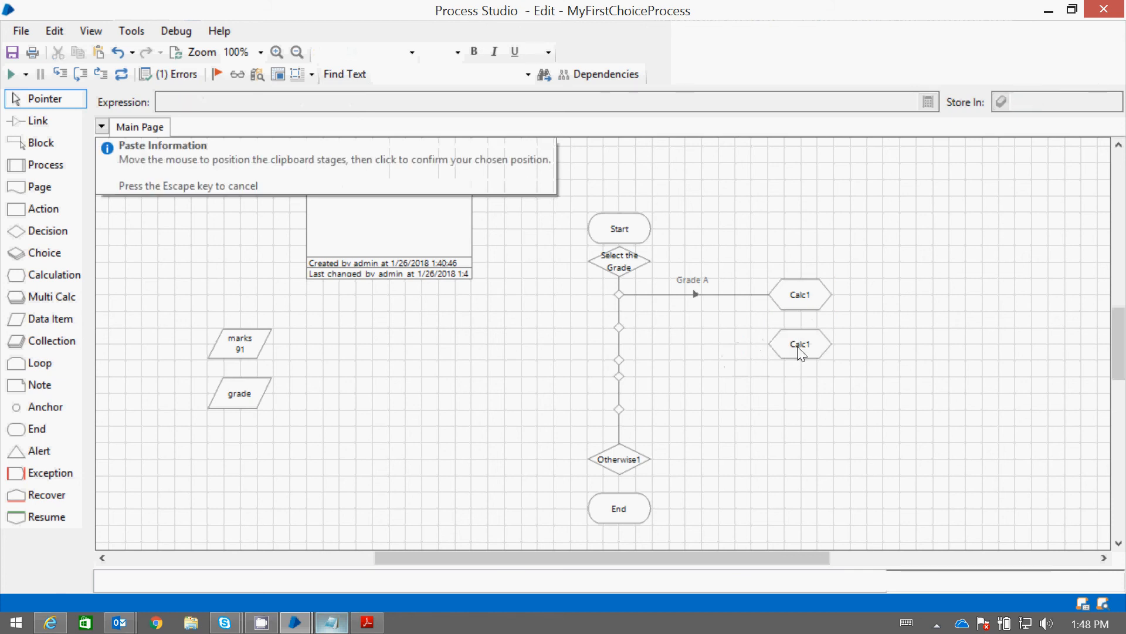
{"action": "left_click", "coordinate": [803, 351]}
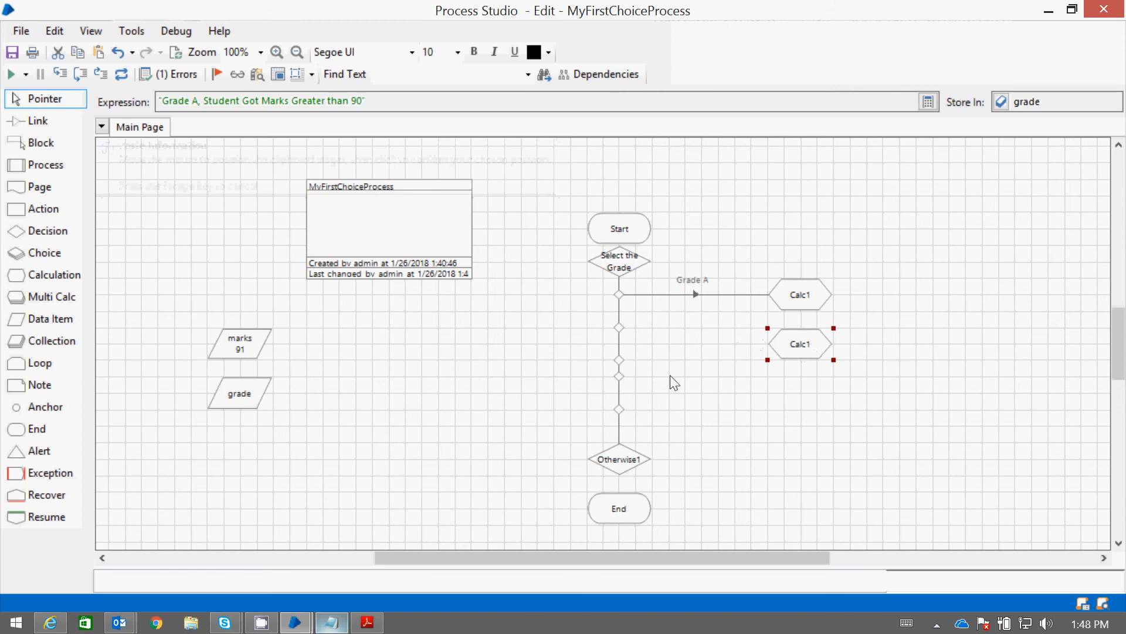
{"action": "left_click", "coordinate": [37, 120]}
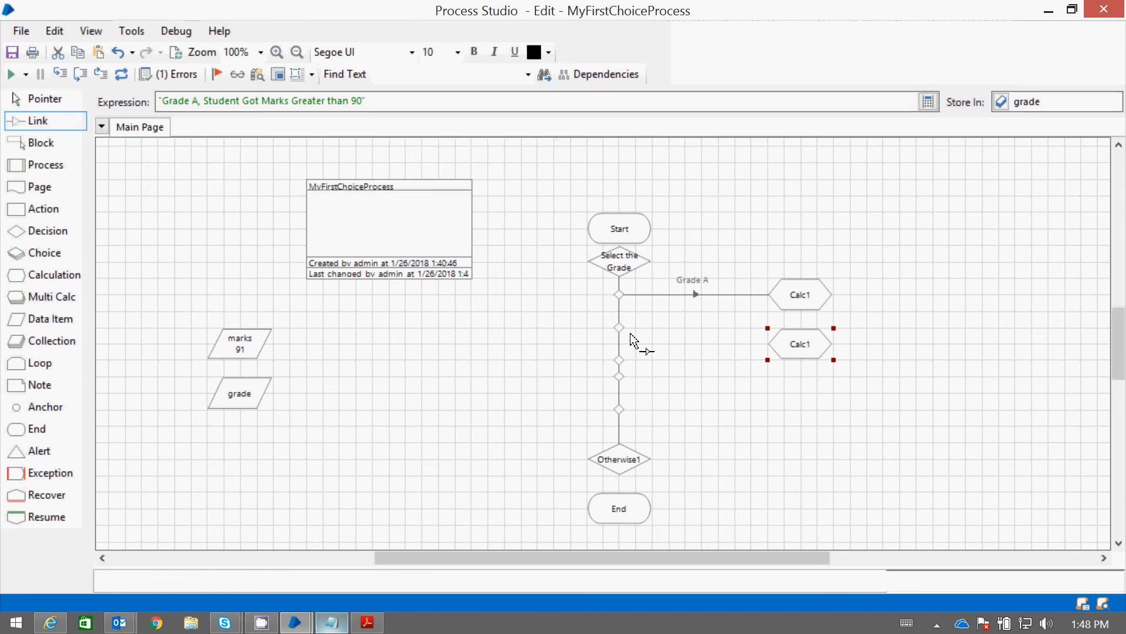
{"action": "left_click_drag", "start_coordinate": [622, 332], "coordinate": [786, 352]}
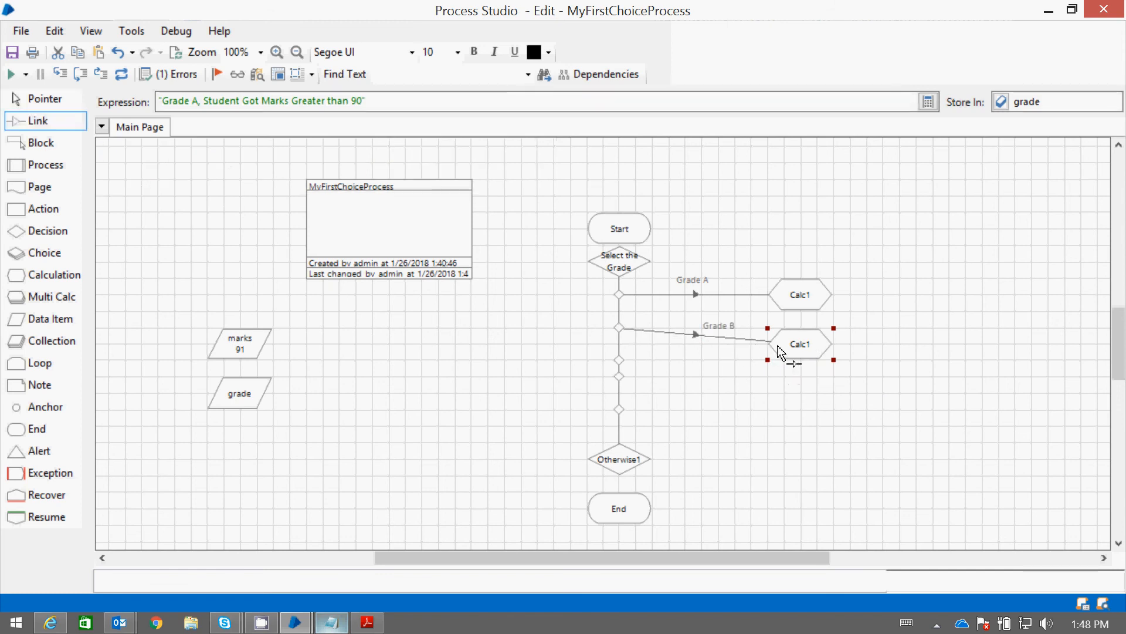
{"action": "left_click", "coordinate": [29, 98]}
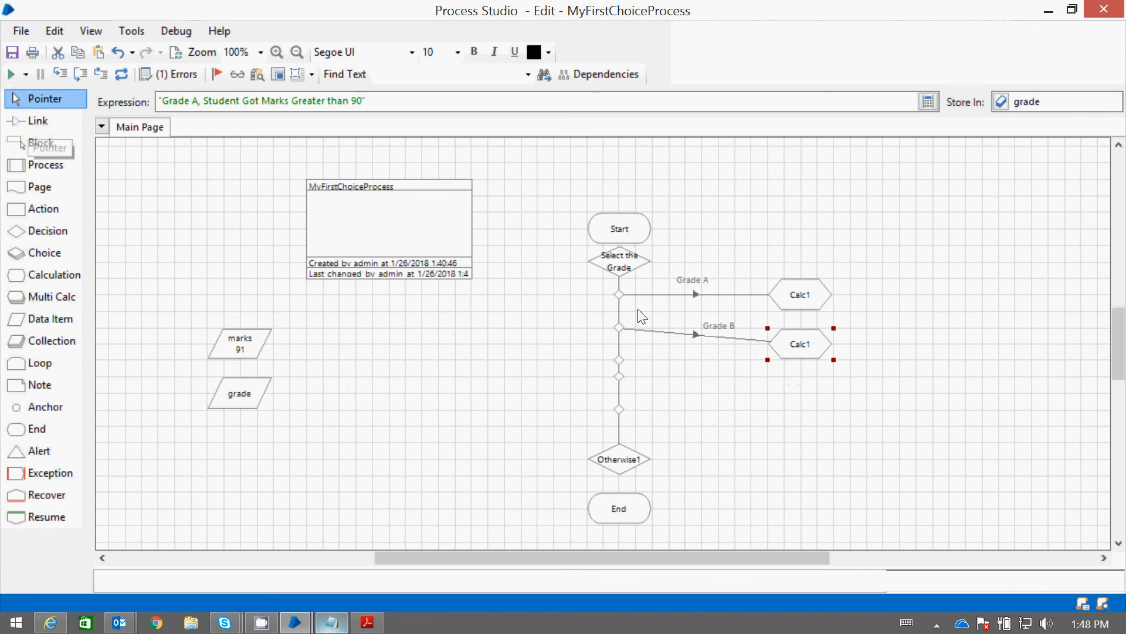
Set the copied calculation's expression to "Grade B, Student Got Marks Greater than 80 and less than 89" and accept its properties
{"action": "double_click", "coordinate": [799, 346]}
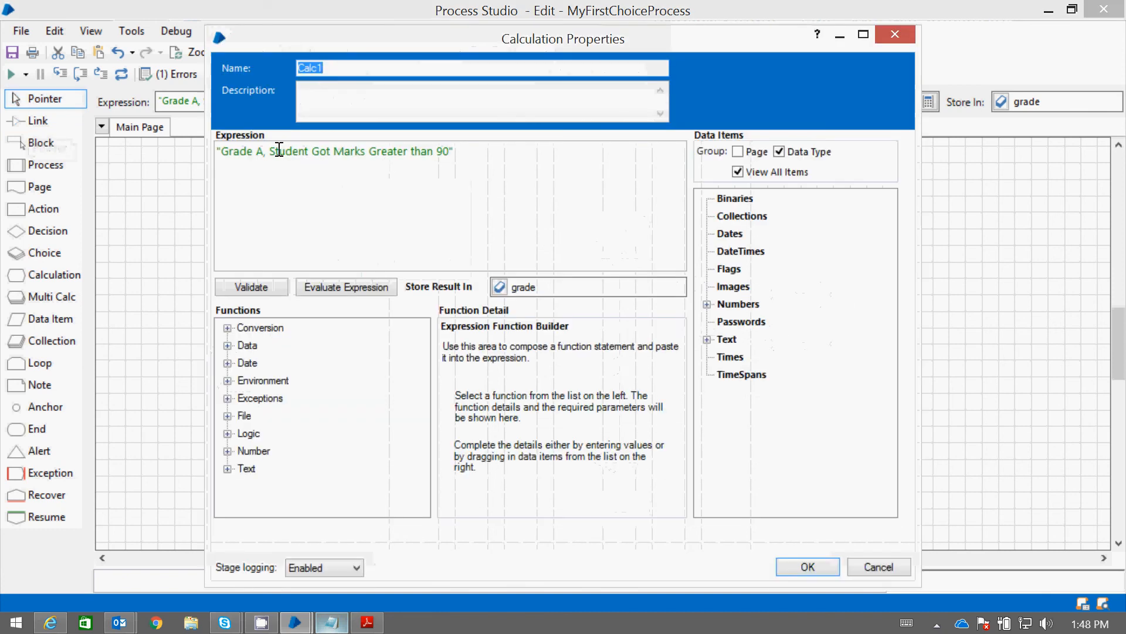
{"action": "left_click", "coordinate": [270, 152]}
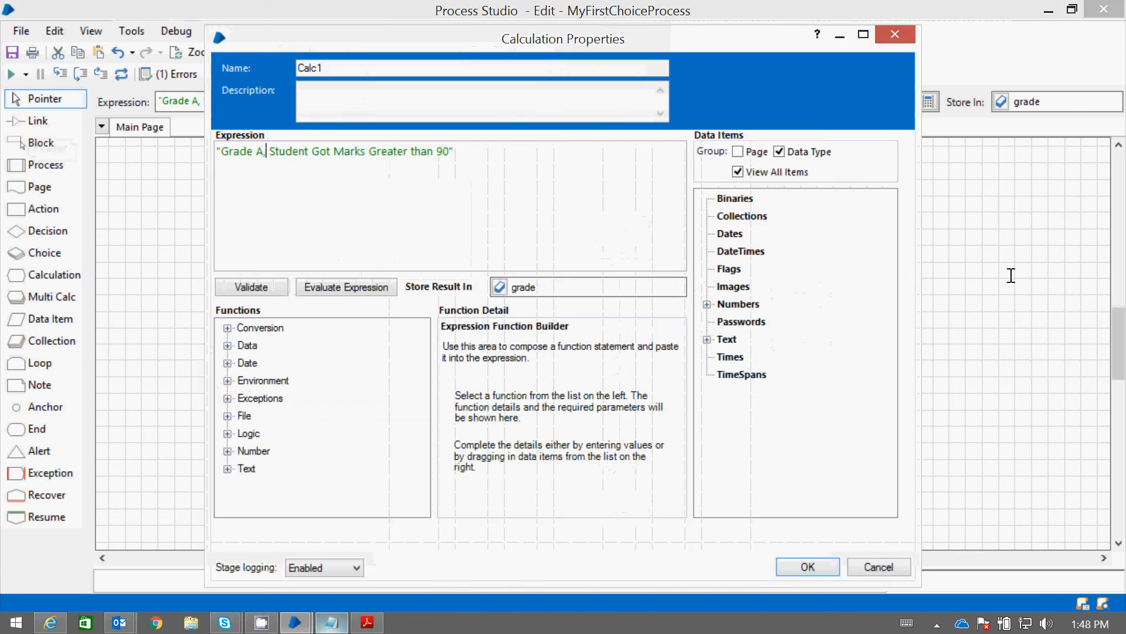
{"action": "key", "text": "BackSpace"}
{"action": "type", "text": "B"}
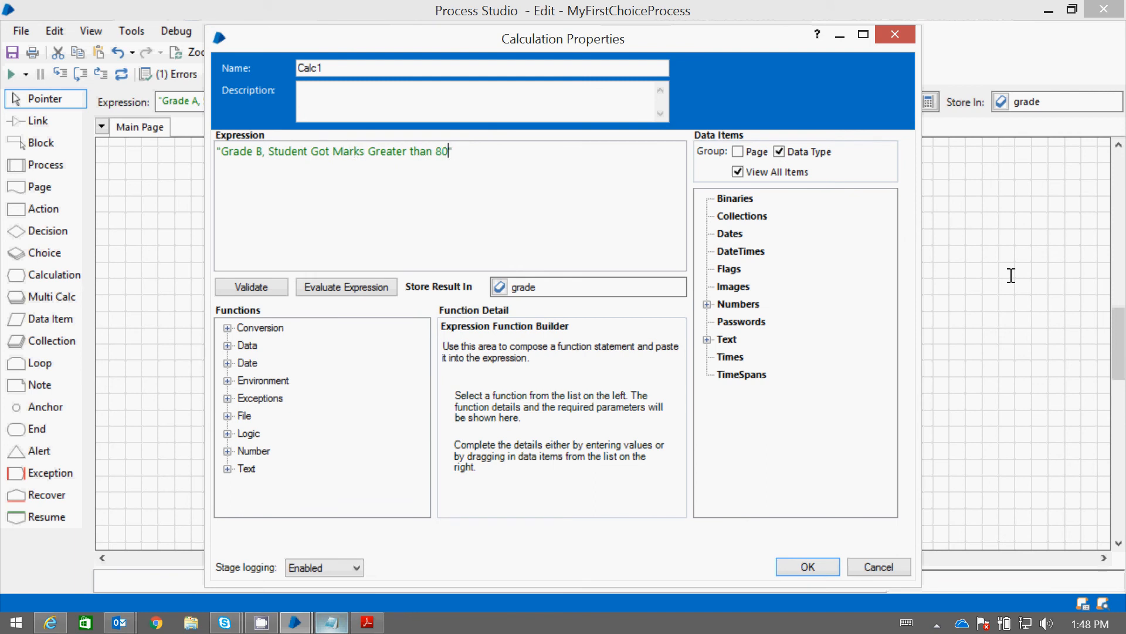
{"action": "type", "text": "and less than 89"}
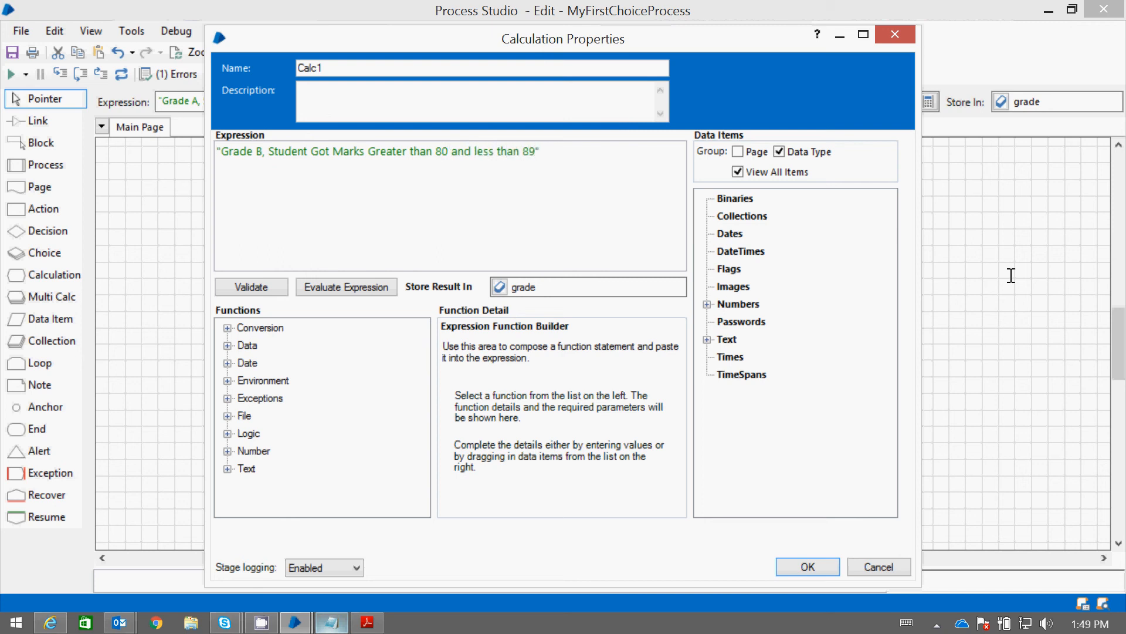
{"action": "key", "text": "ctrl+a"}
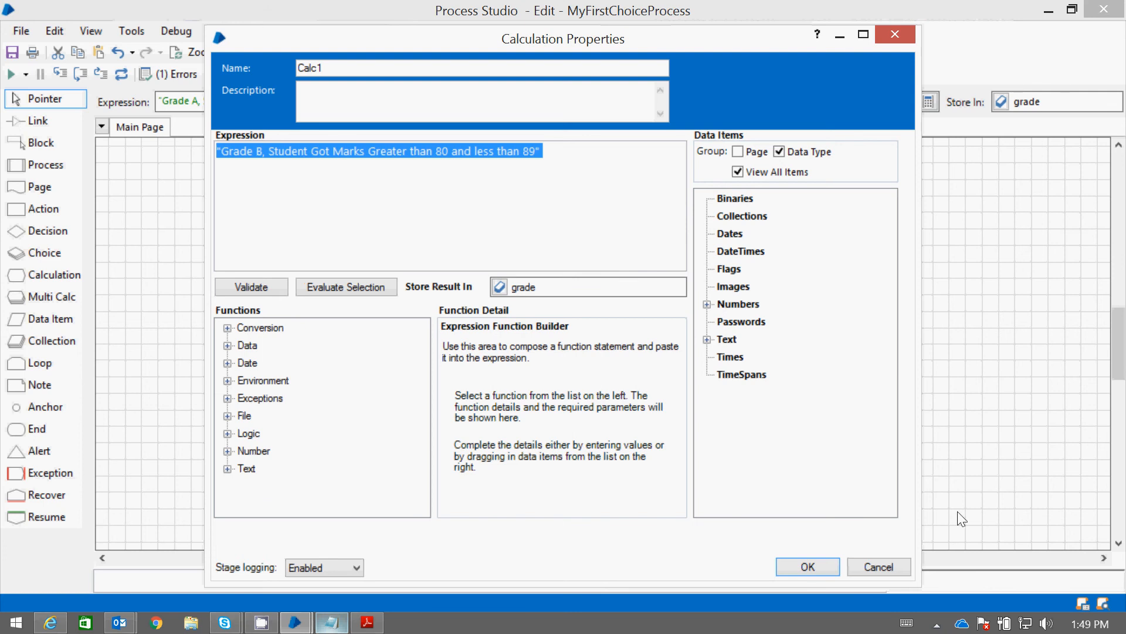
{"action": "left_click", "coordinate": [813, 567]}
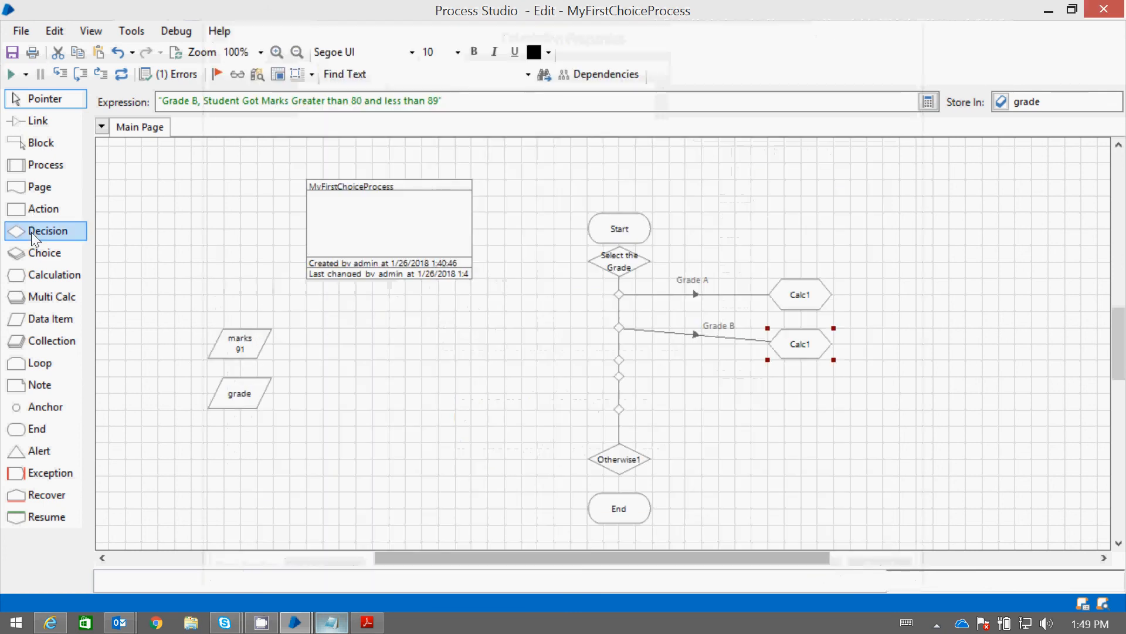
Add a third Calculation stage below the others, reusing the copied Grade B expression with its limits changed to 70 and 79
{"action": "left_click_drag", "start_coordinate": [32, 277], "coordinate": [801, 400]}
{"action": "double_click", "coordinate": [814, 395]}
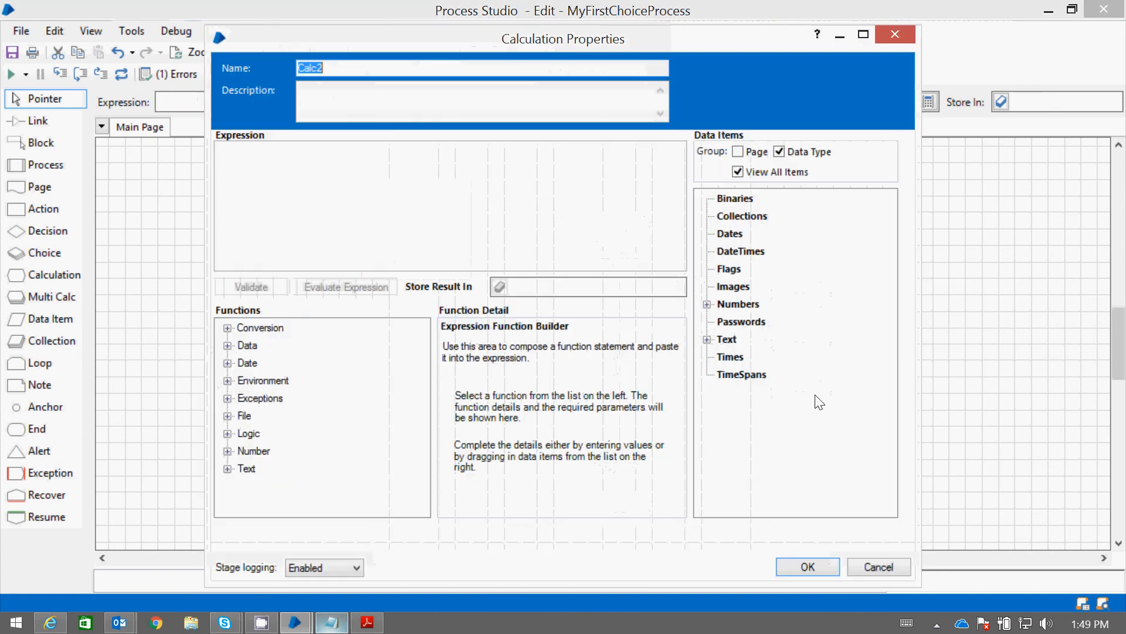
{"action": "left_click", "coordinate": [348, 176]}
{"action": "type", "text": "\"Grade B, Student Got Marks Greater than 80 and less than 89\""}
{"action": "left_click", "coordinate": [441, 152]}
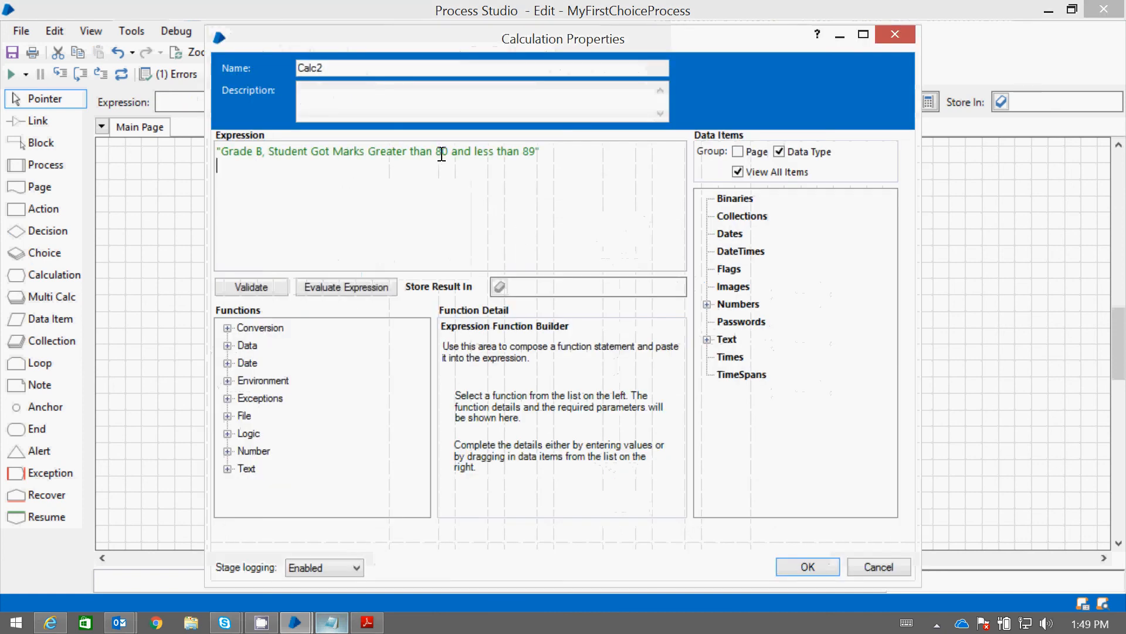
{"action": "key", "text": "BackSpace"}
{"action": "type", "text": "7"}
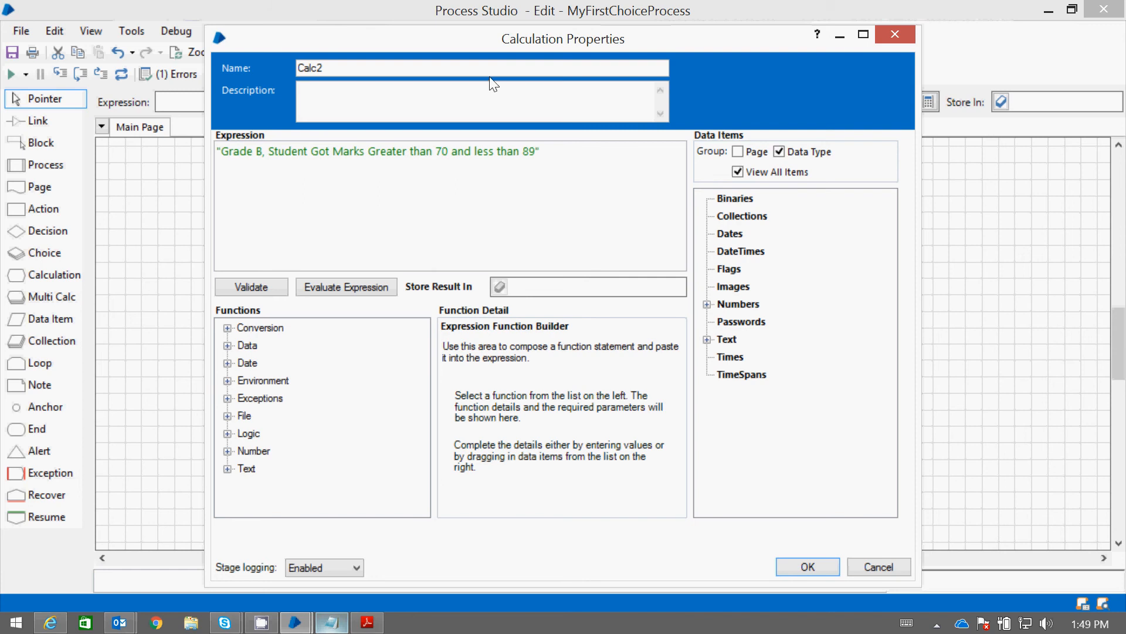
{"action": "left_click", "coordinate": [529, 151]}
{"action": "type", "text": "7"}
Store the third calculation's result in the grade data item and accept its properties
{"action": "left_click", "coordinate": [708, 340]}
{"action": "left_click_drag", "start_coordinate": [748, 357], "coordinate": [568, 293]}
{"action": "left_click", "coordinate": [807, 567]}
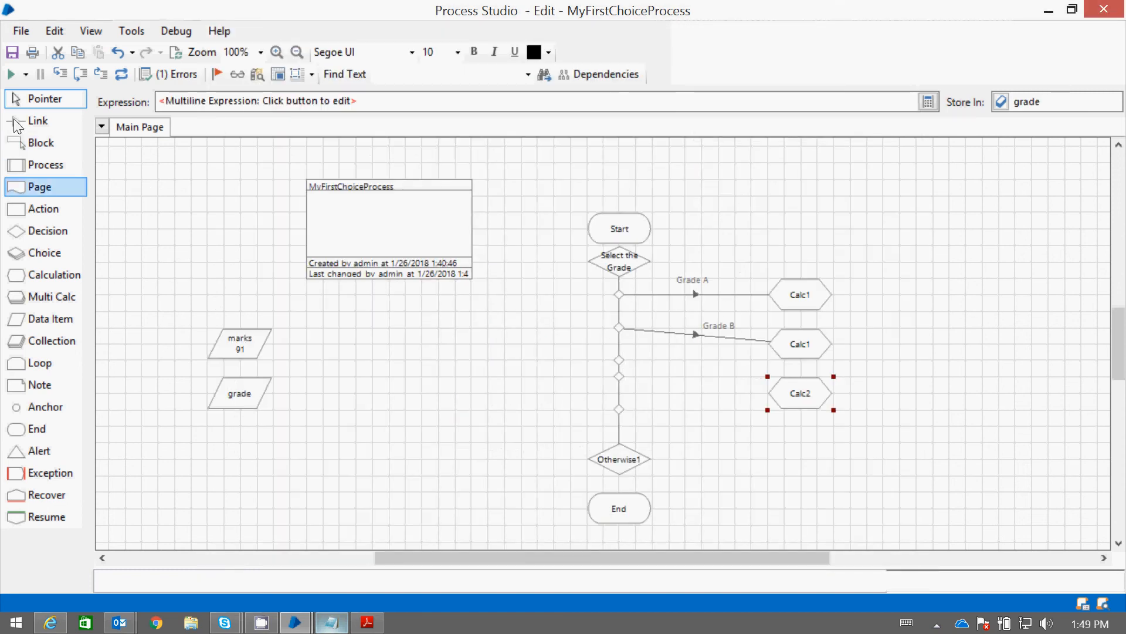
Link the Grade C choice node to the third Calculation stage
{"action": "left_click", "coordinate": [52, 122]}
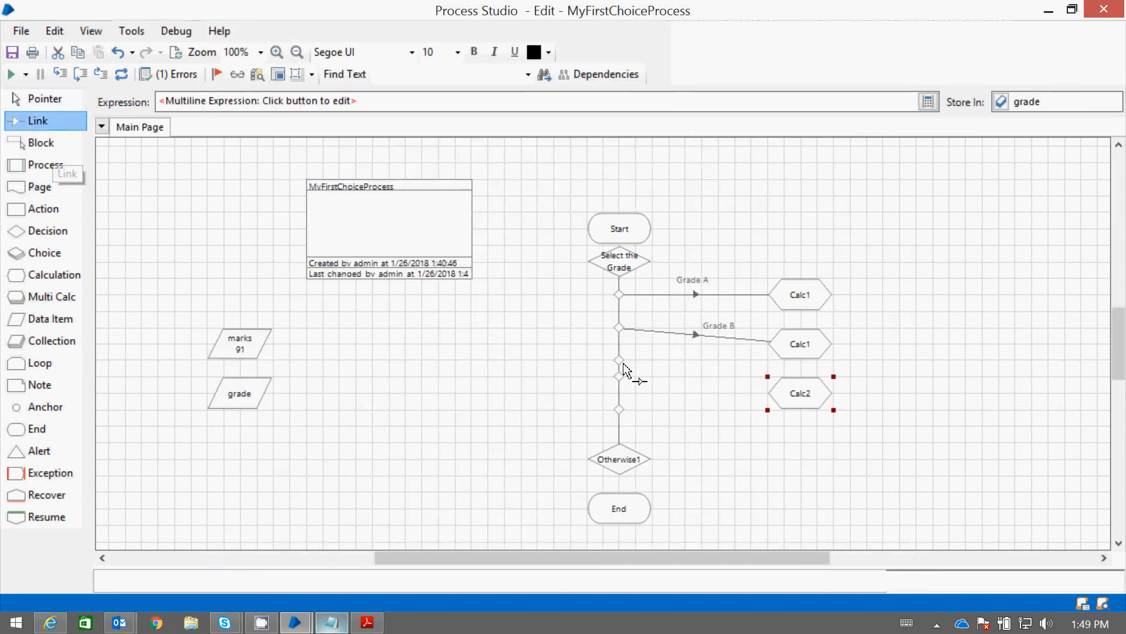
{"action": "left_click_drag", "start_coordinate": [619, 360], "coordinate": [792, 392]}
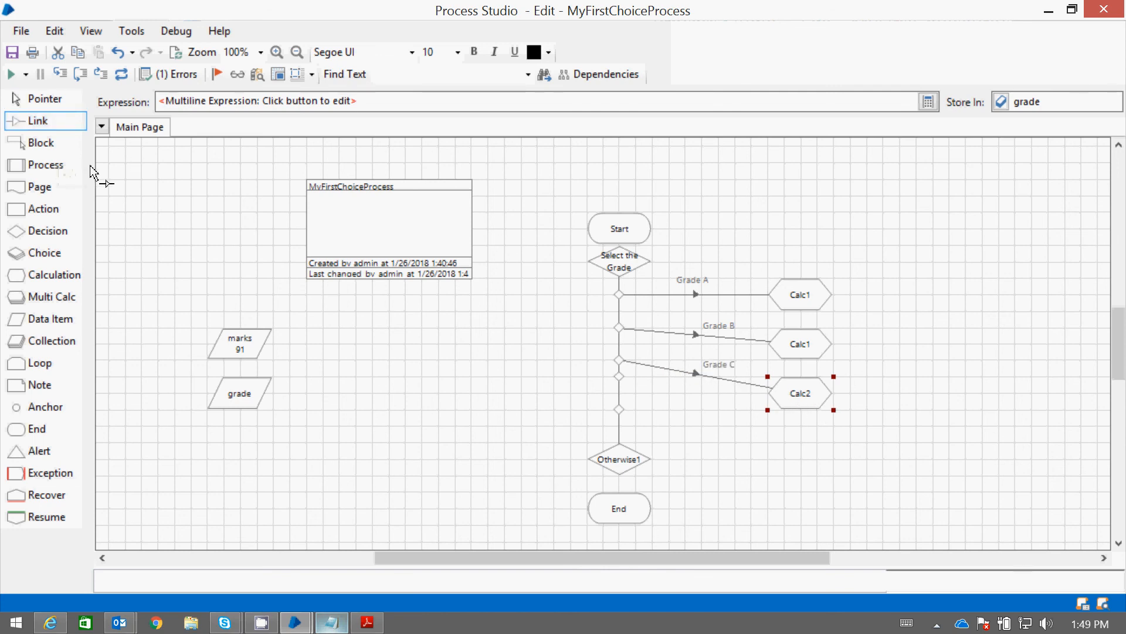
{"action": "left_click", "coordinate": [44, 99]}
Add two more Calculation stages below the third one and link the Grade D choice node to the upper of them
{"action": "left_click_drag", "start_coordinate": [52, 274], "coordinate": [799, 457]}
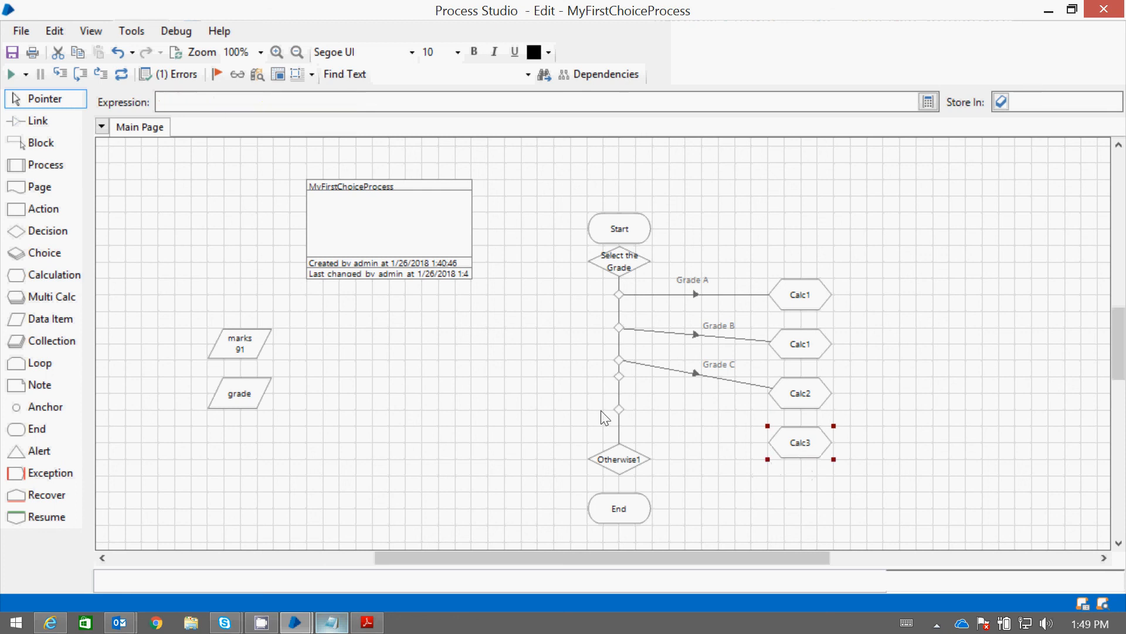
{"action": "left_click_drag", "start_coordinate": [26, 274], "coordinate": [810, 500]}
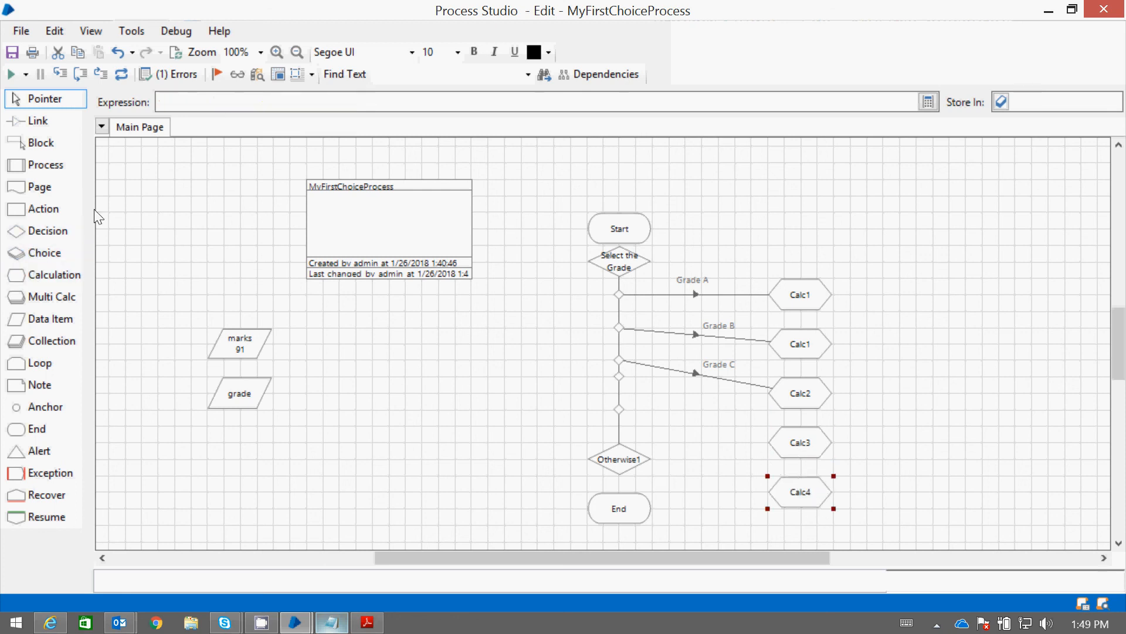
{"action": "left_click", "coordinate": [43, 122]}
{"action": "left_click", "coordinate": [45, 142]}
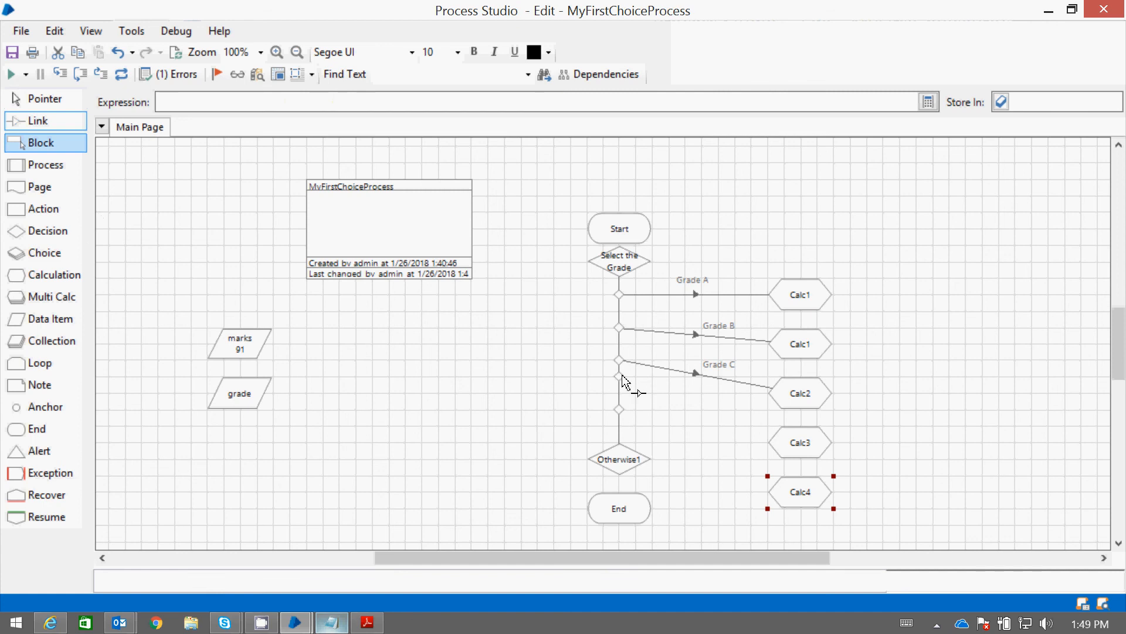
{"action": "left_click_drag", "start_coordinate": [620, 377], "coordinate": [786, 444]}
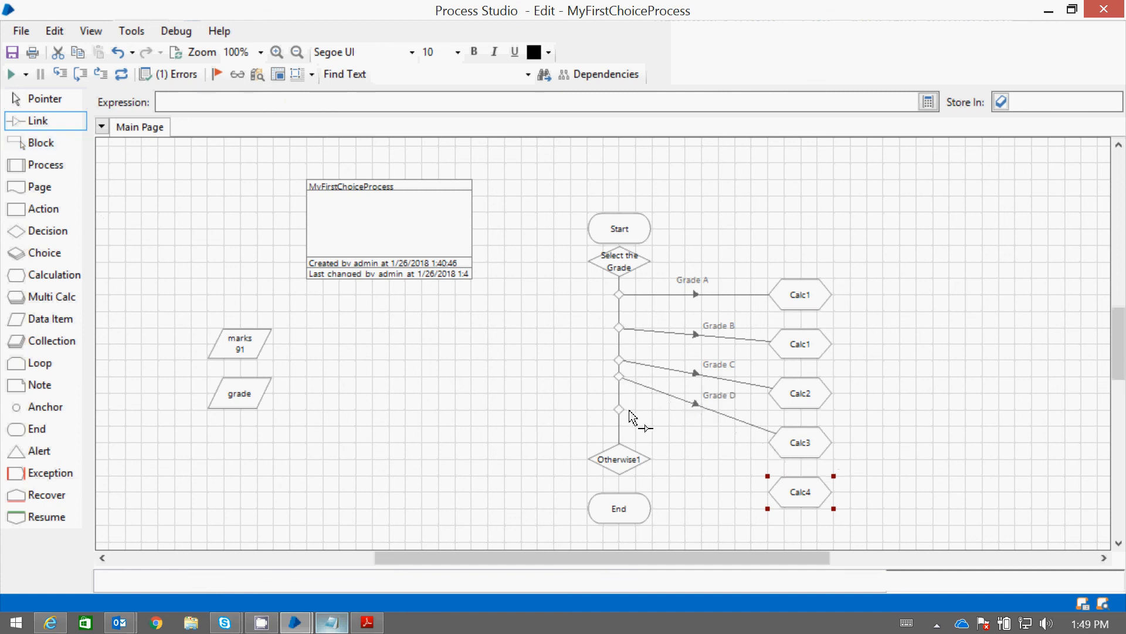
Link the Grade E choice node to Calc4, and give Calc3 the copied Grade B expression with its lower limit changed to 60
{"action": "left_click_drag", "start_coordinate": [621, 407], "coordinate": [774, 496]}
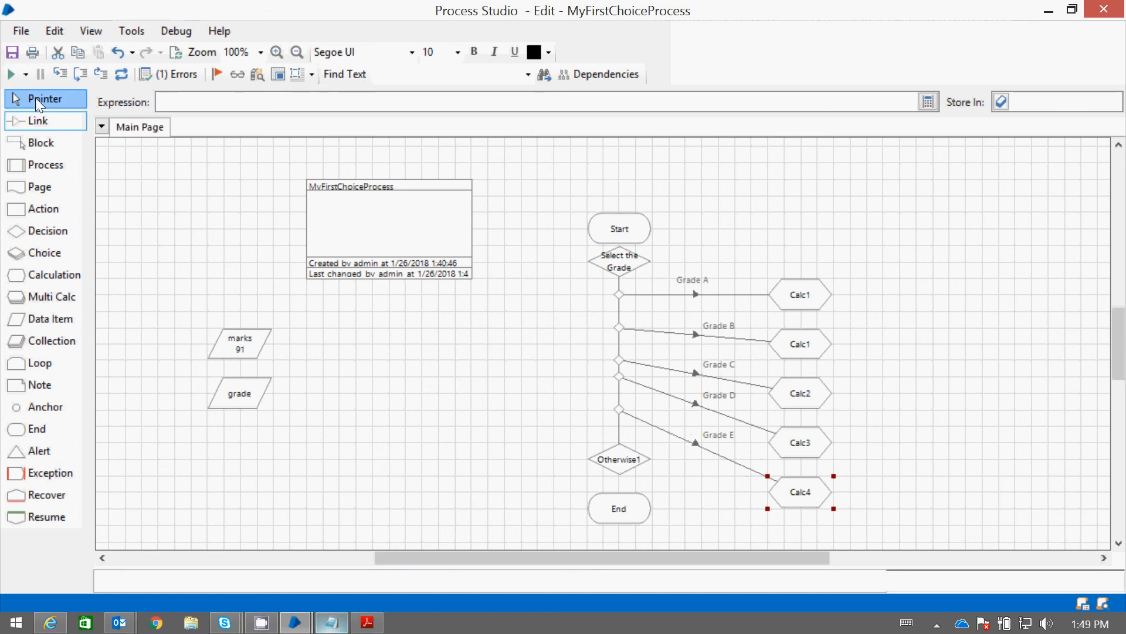
{"action": "double_click", "coordinate": [809, 453]}
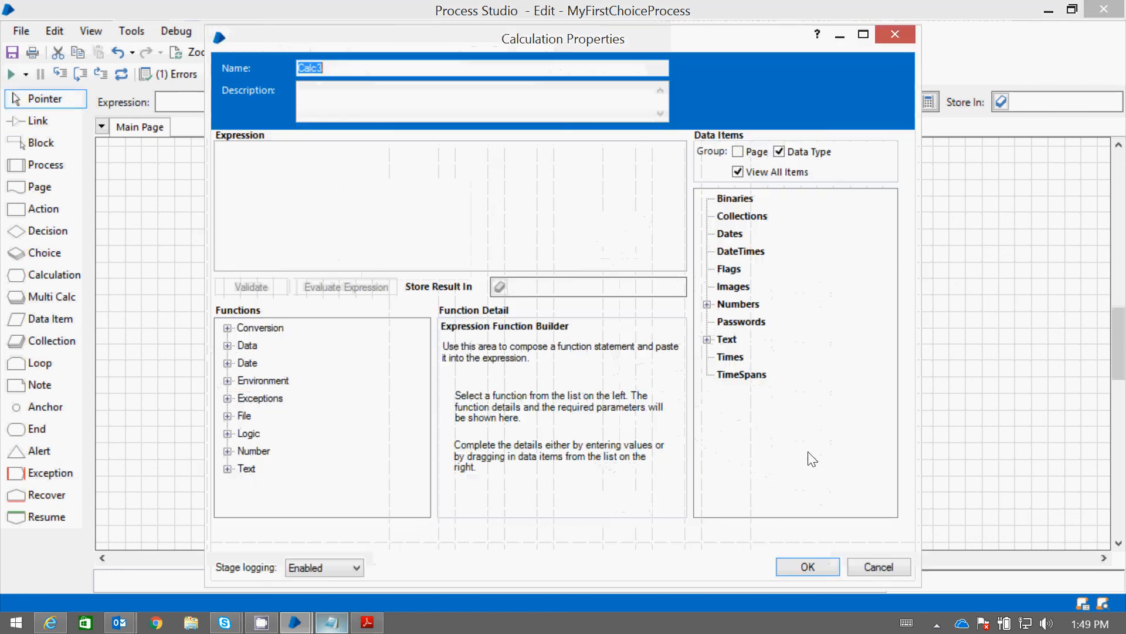
{"action": "left_click", "coordinate": [409, 194]}
{"action": "type", "text": "\"Grade B, Student Got Marks Greater than 80 and less than 89\""}
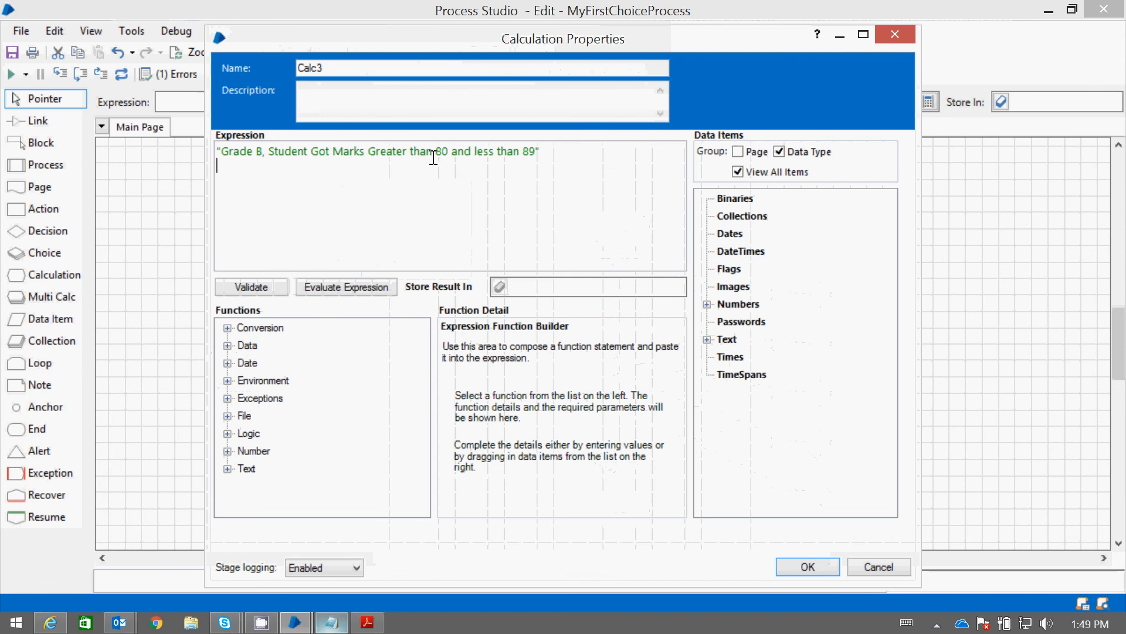
{"action": "key", "text": "BackSpace"}
{"action": "type", "text": "7"}
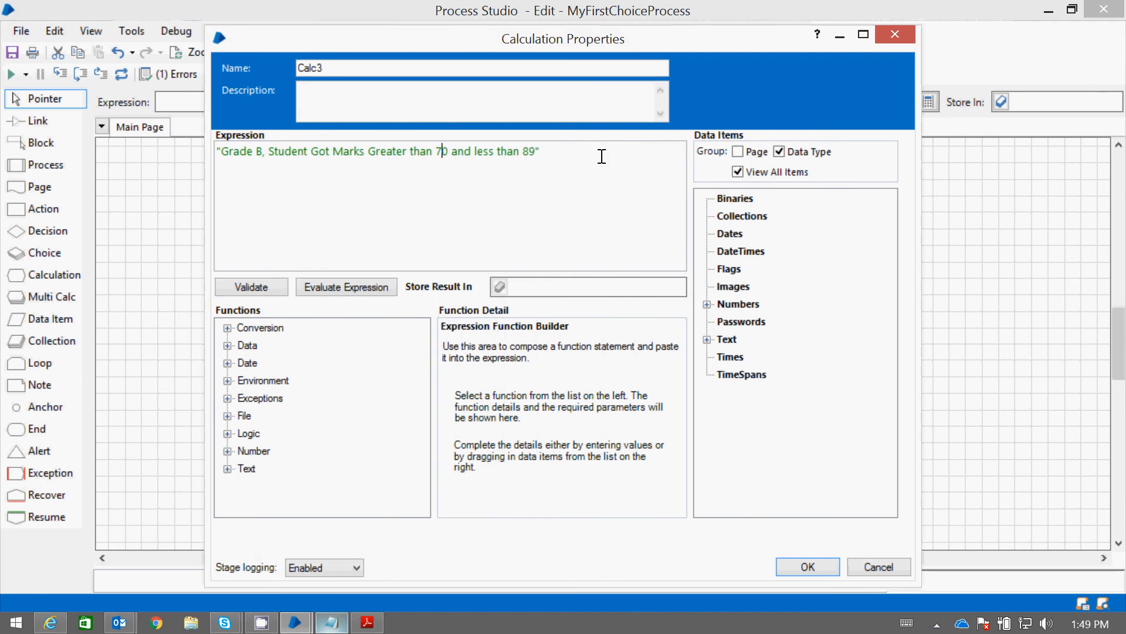
{"action": "key", "text": "BackSpace"}
{"action": "type", "text": "6"}
{"action": "key", "text": "BackSpace"}
{"action": "left_click", "coordinate": [807, 567]}
Set the Calc4 expression to "Fail" and store its result in the grade data item
{"action": "double_click", "coordinate": [794, 496]}
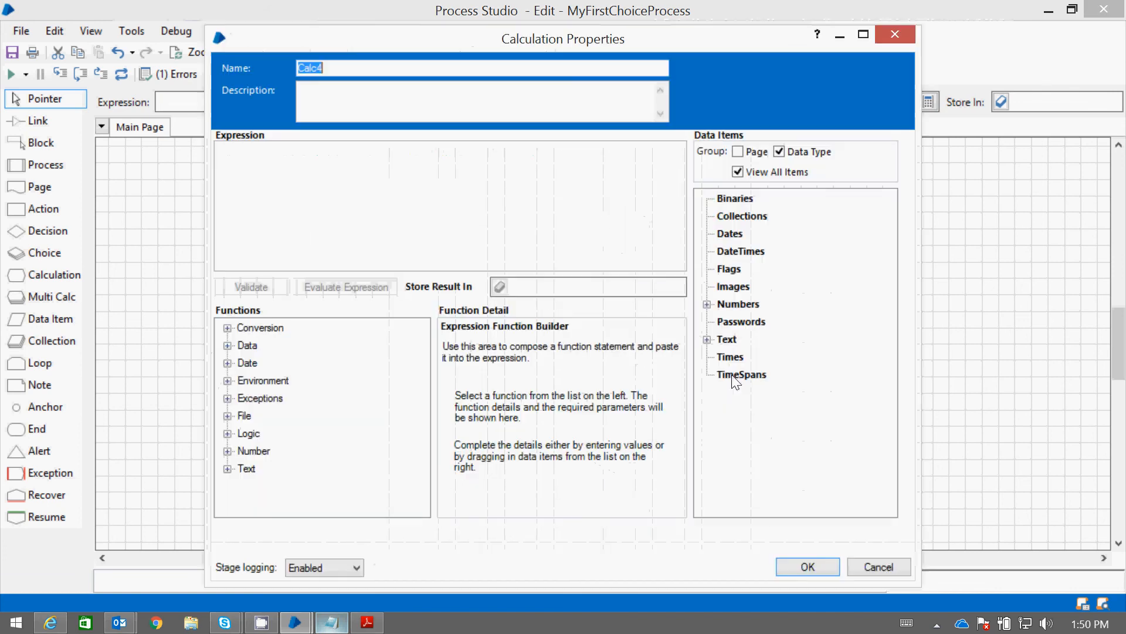
{"action": "left_click", "coordinate": [316, 150]}
{"action": "type", "text": "\"Fa"}
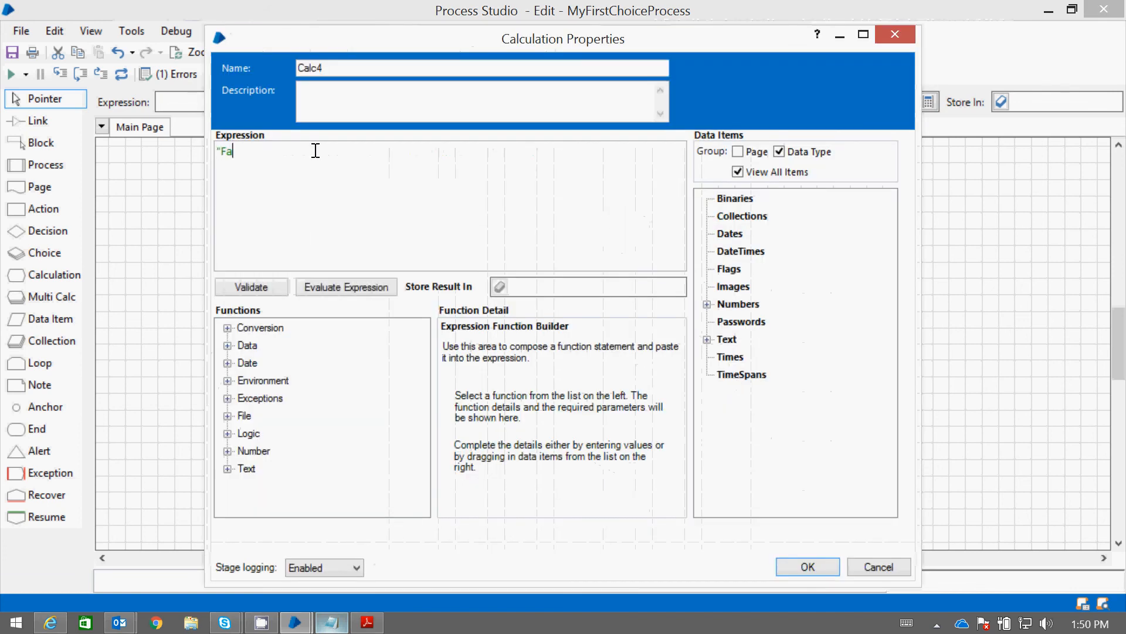
{"action": "type", "text": "il\""}
{"action": "double_click", "coordinate": [723, 340]}
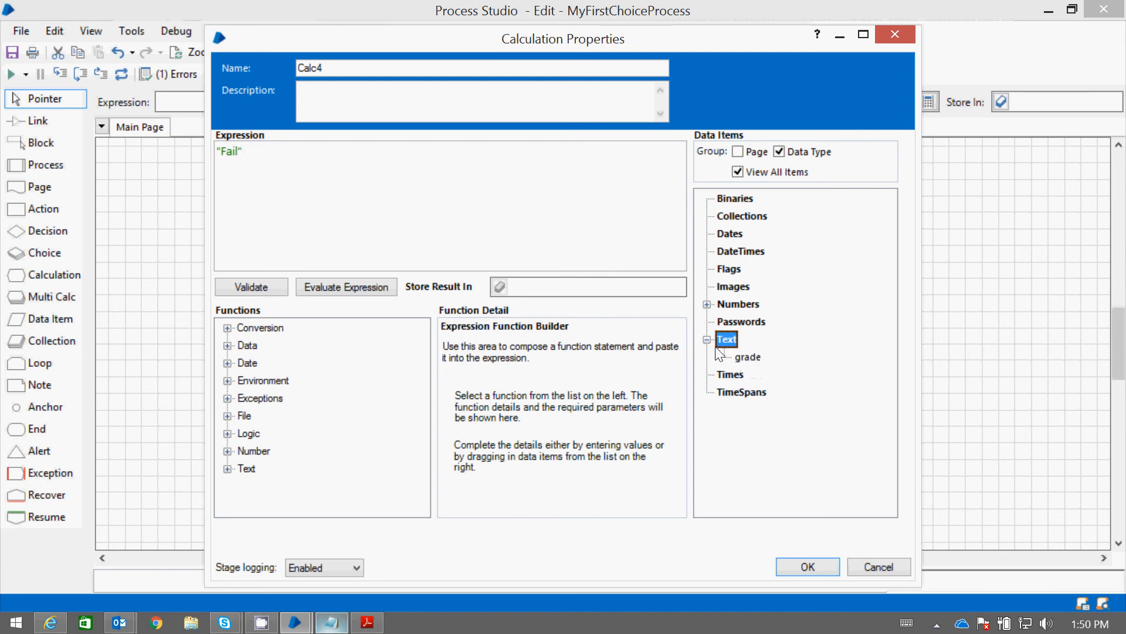
{"action": "left_click_drag", "start_coordinate": [748, 356], "coordinate": [522, 286]}
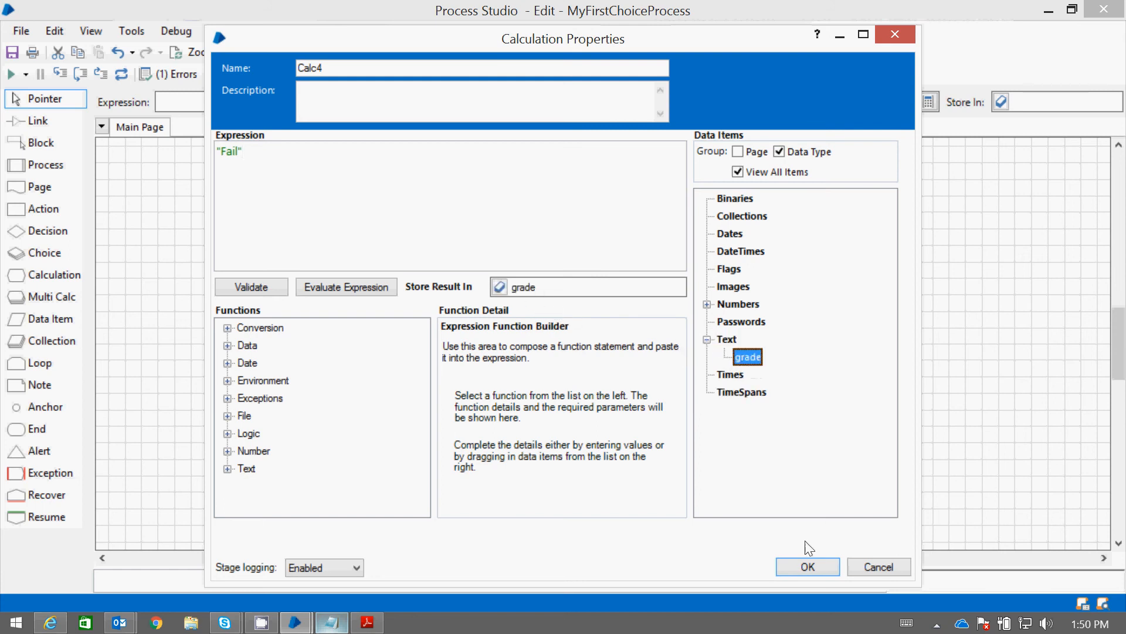
{"action": "left_click", "coordinate": [809, 567]}
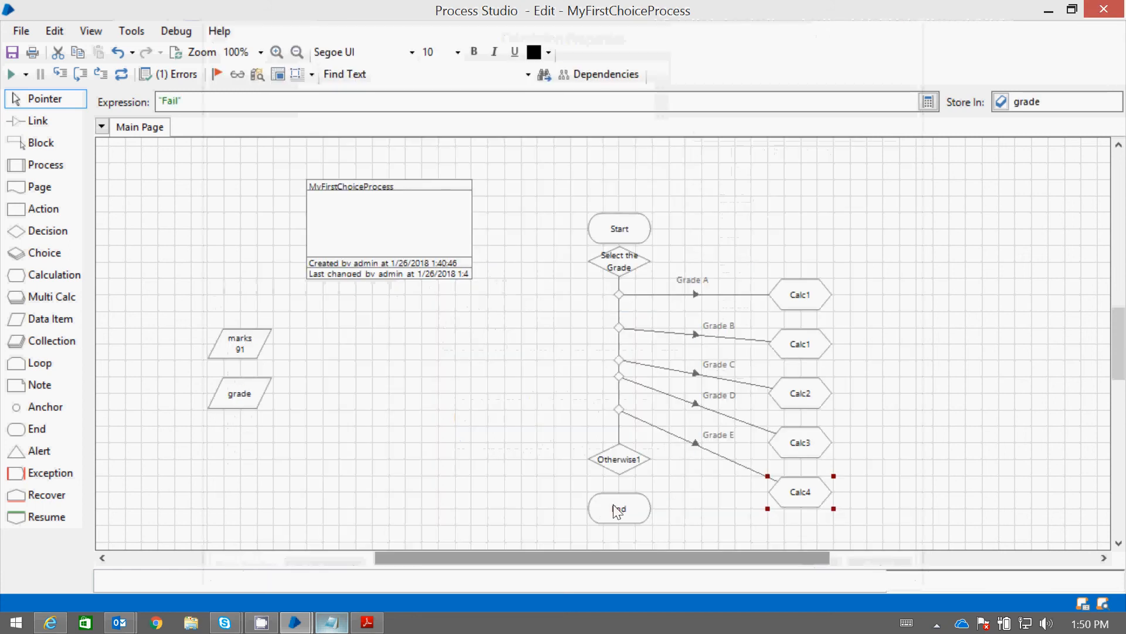
Move the End stage to the right of the Calculation stages and link all five Calculation stages to it
{"action": "left_click_drag", "start_coordinate": [613, 504], "coordinate": [908, 341]}
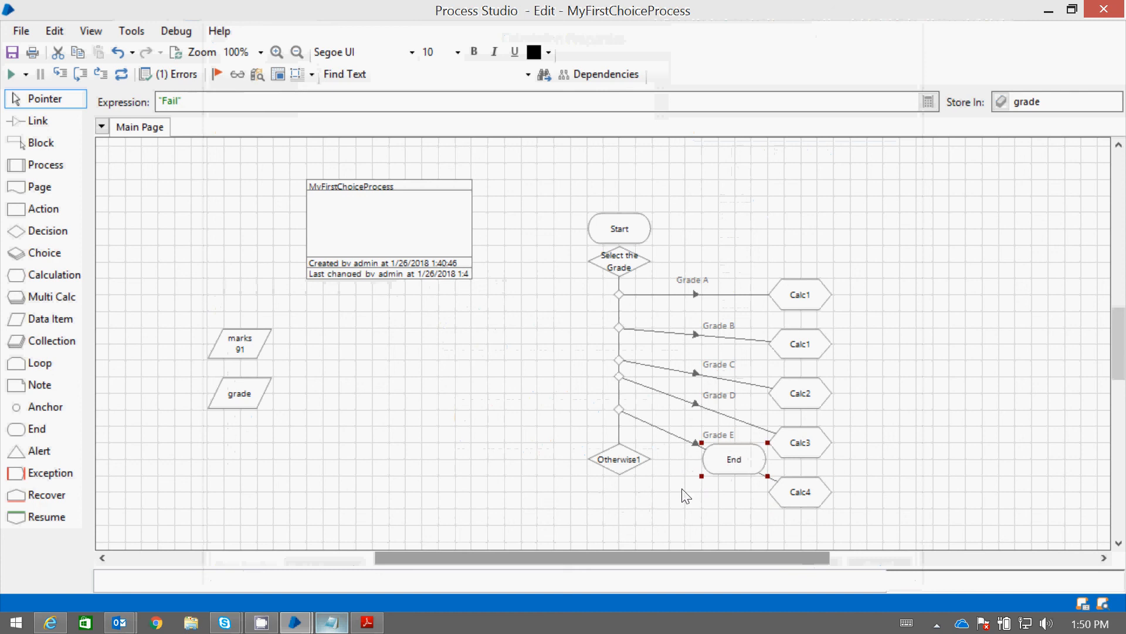
{"action": "left_click_drag", "start_coordinate": [727, 451], "coordinate": [903, 342]}
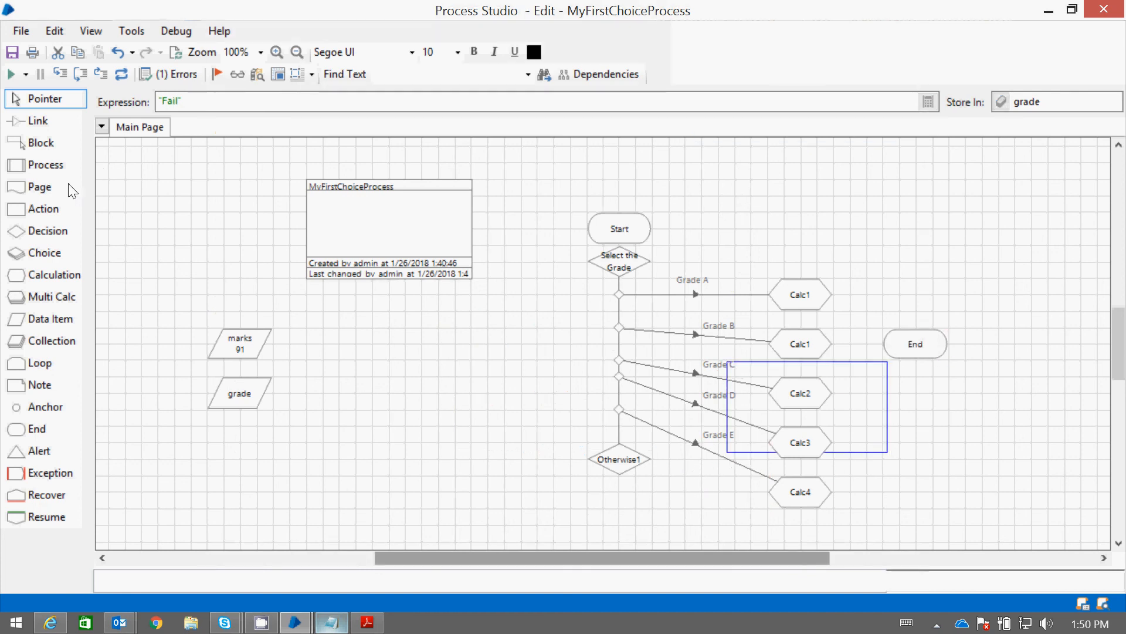
{"action": "left_click", "coordinate": [495, 399]}
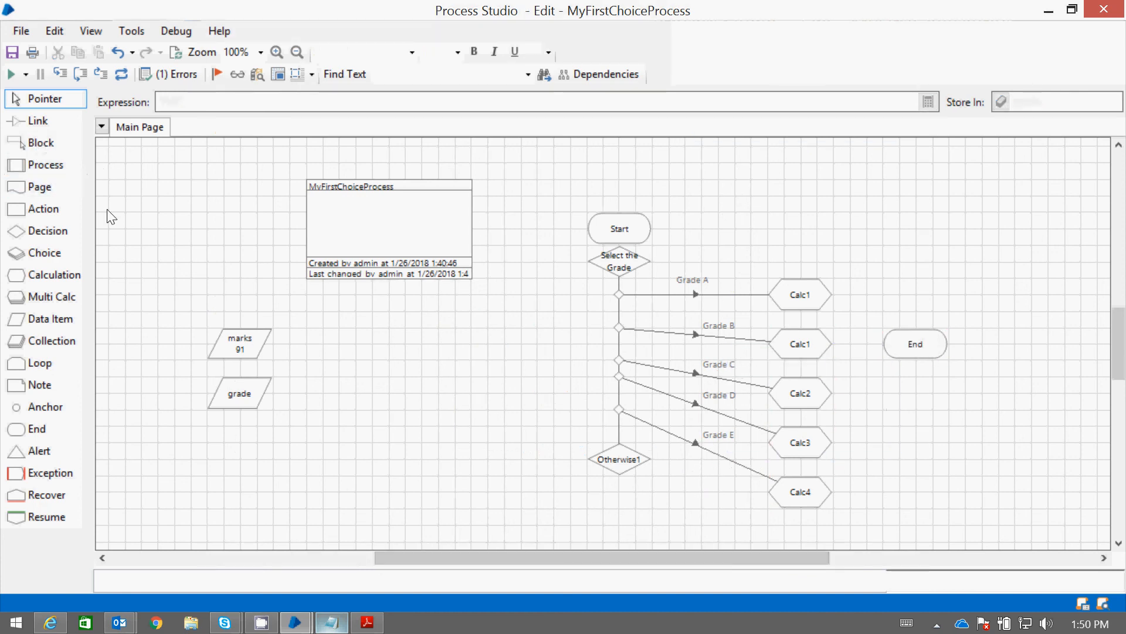
{"action": "left_click", "coordinate": [36, 120]}
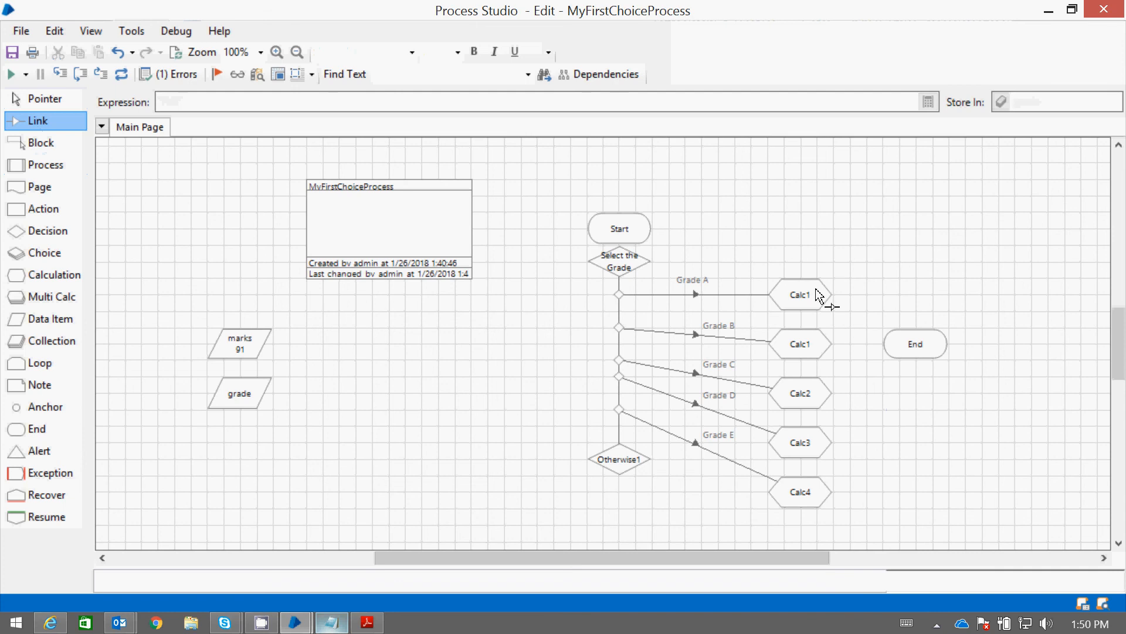
{"action": "mouse_move", "coordinate": [819, 295]}
{"action": "left_mouse_down"}
{"action": "mouse_move", "coordinate": [899, 348]}
{"action": "mouse_move", "coordinate": [882, 346]}
{"action": "mouse_move", "coordinate": [912, 346]}
{"action": "left_mouse_up"}
{"action": "left_click_drag", "start_coordinate": [833, 397], "coordinate": [931, 355]}
{"action": "mouse_move", "coordinate": [835, 441]}
{"action": "left_mouse_down"}
{"action": "mouse_move", "coordinate": [841, 454]}
{"action": "mouse_move", "coordinate": [955, 369]}
{"action": "mouse_move", "coordinate": [925, 356]}
{"action": "left_mouse_up"}
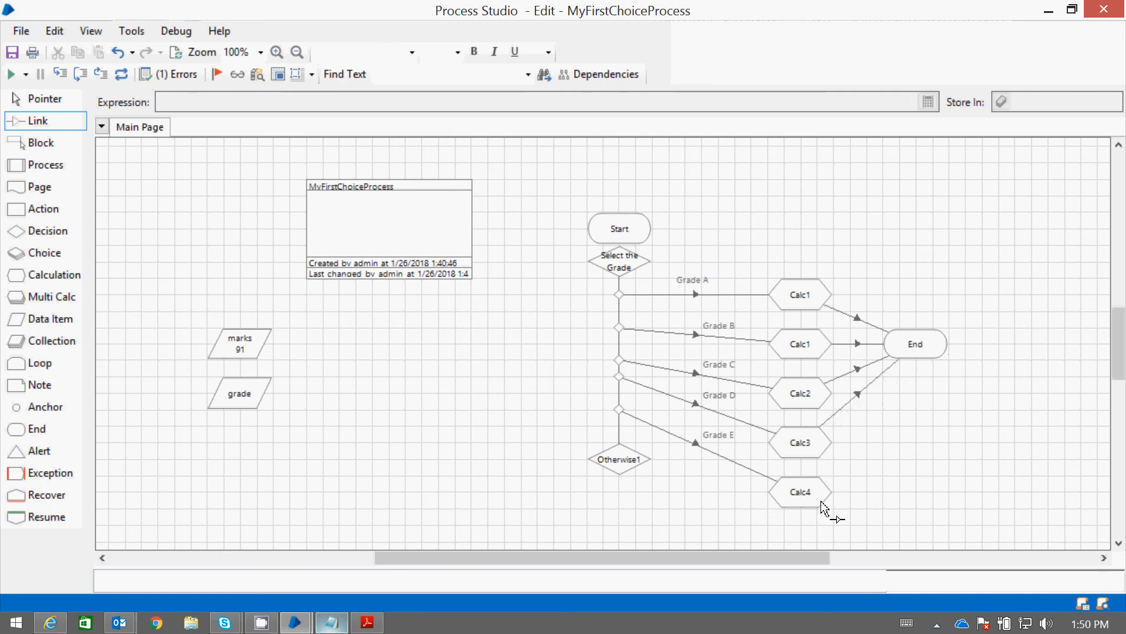
{"action": "mouse_move", "coordinate": [821, 502]}
{"action": "left_mouse_down"}
{"action": "mouse_move", "coordinate": [885, 460]}
{"action": "mouse_move", "coordinate": [933, 365]}
{"action": "left_mouse_up"}
{"action": "left_click", "coordinate": [54, 101]}
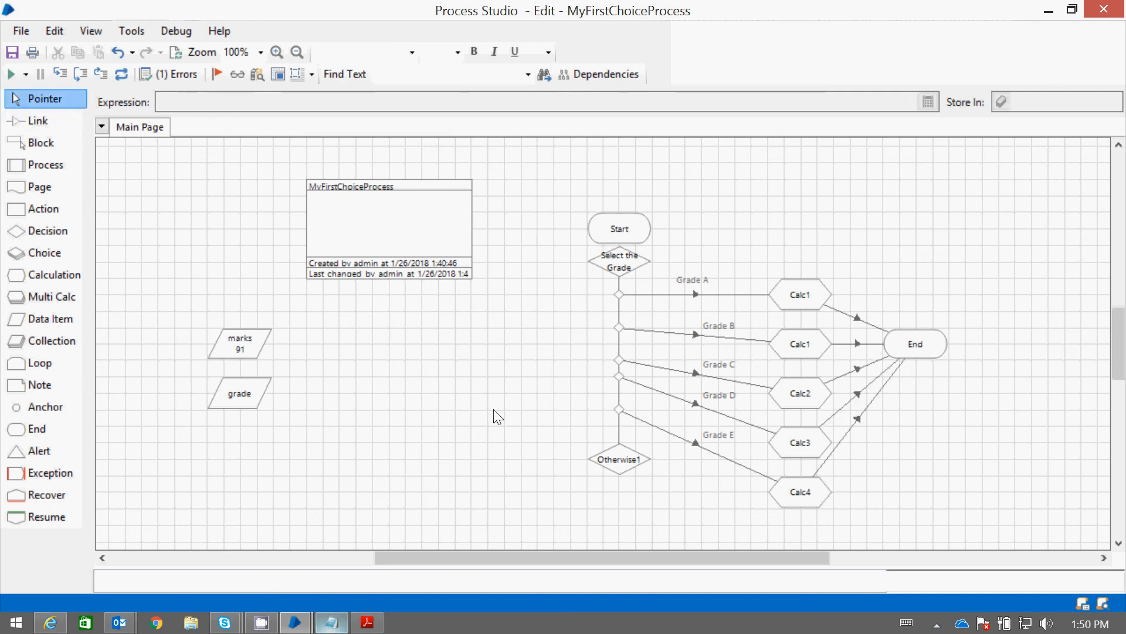
Move the Otherwise1 stage and the choice nodes down so each grade link runs level with its Calculation stage
{"action": "left_click_drag", "start_coordinate": [628, 468], "coordinate": [629, 508]}
{"action": "left_click_drag", "start_coordinate": [618, 413], "coordinate": [621, 449]}
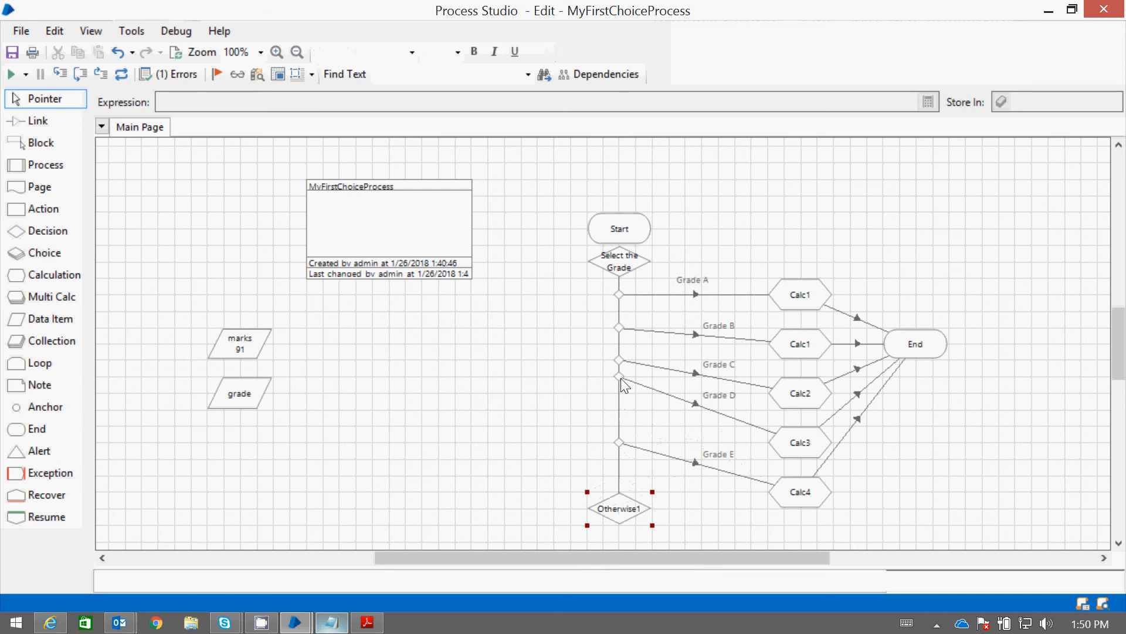
{"action": "left_click_drag", "start_coordinate": [621, 378], "coordinate": [619, 459]}
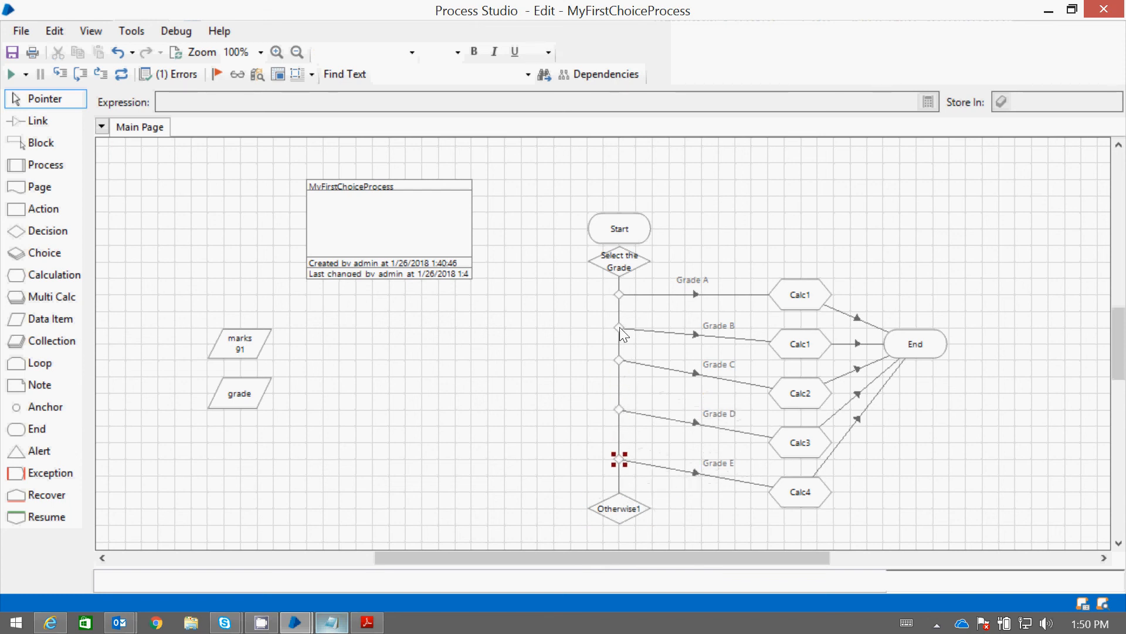
{"action": "left_click_drag", "start_coordinate": [619, 327], "coordinate": [618, 534]}
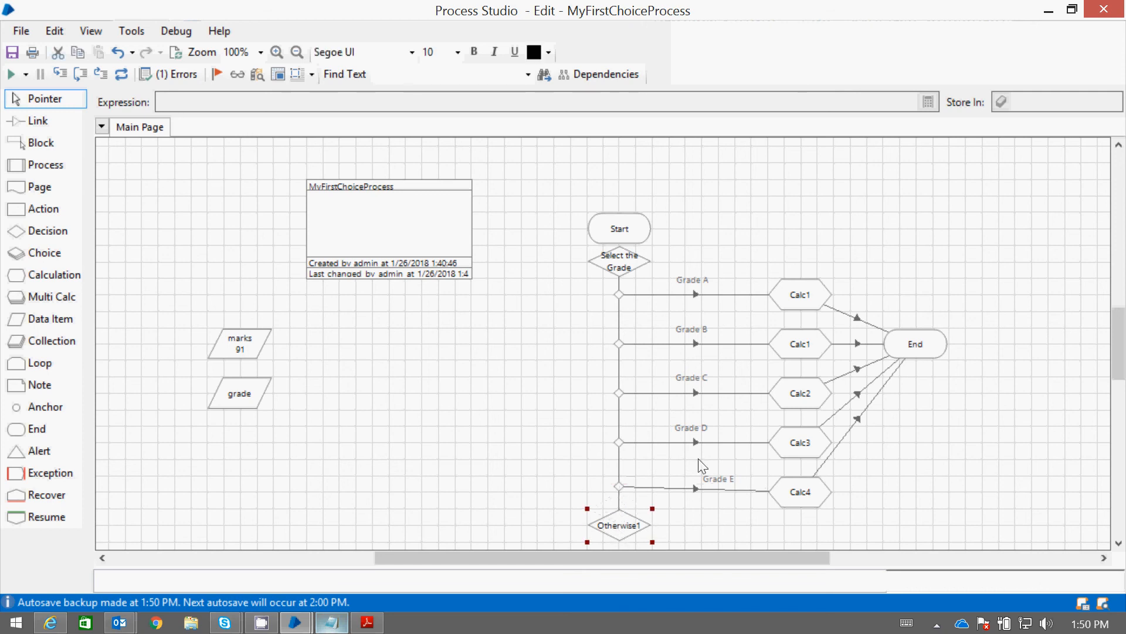
{"action": "scroll", "coordinate": [629, 432], "scroll_direction": "down", "scroll_amount": 2}
{"action": "left_click_drag", "start_coordinate": [628, 444], "coordinate": [627, 460]}
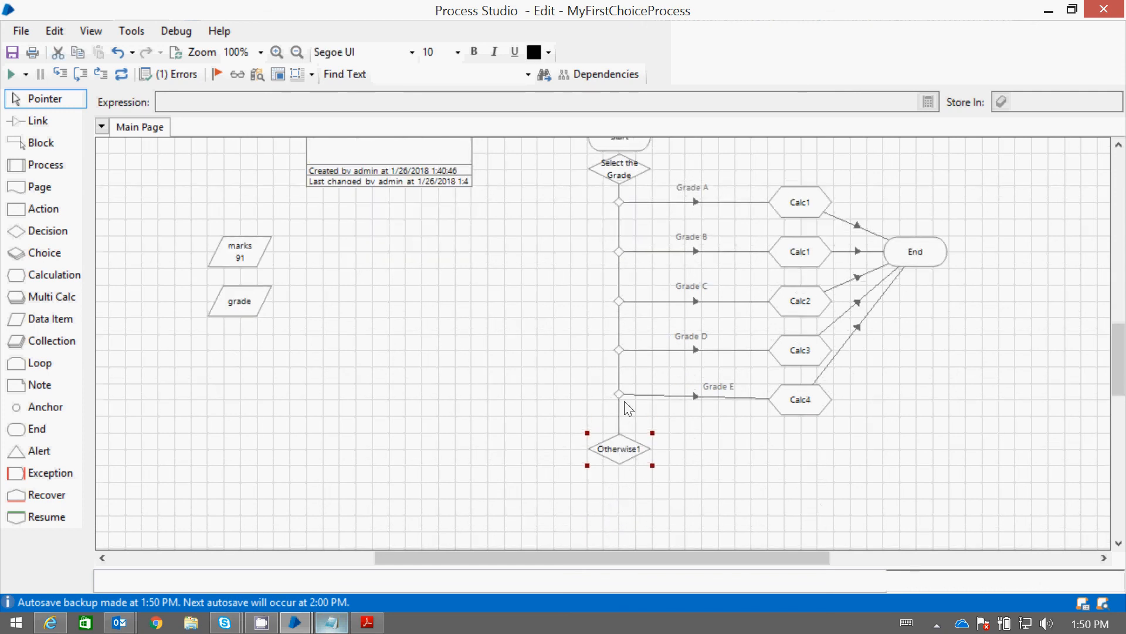
{"action": "left_click_drag", "start_coordinate": [618, 397], "coordinate": [617, 403]}
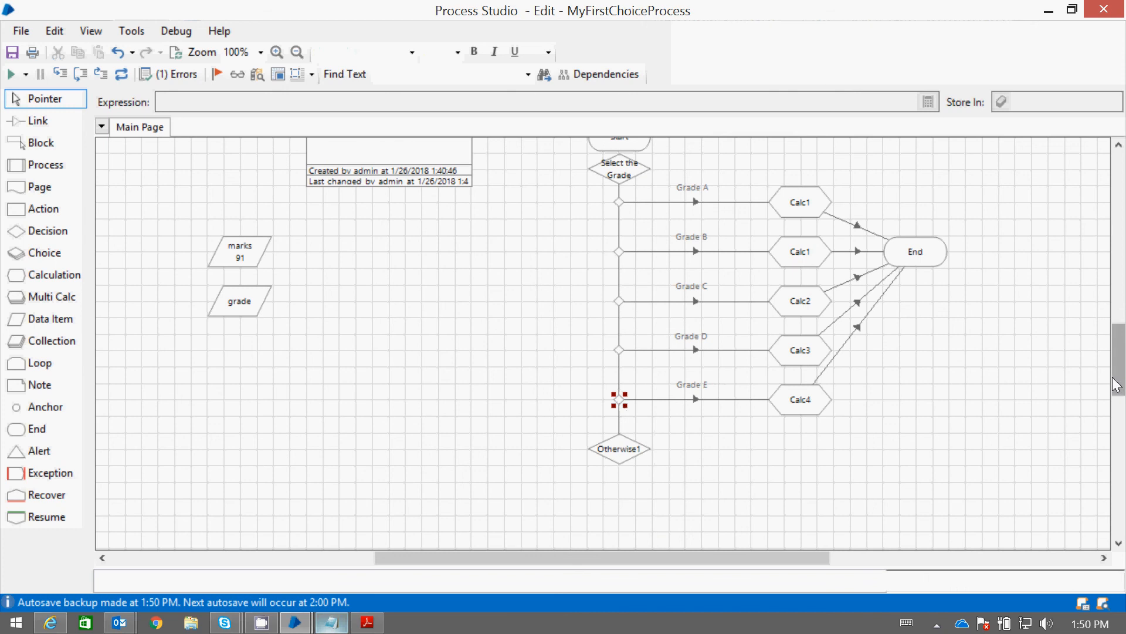
Move the Start stage up and link it to the Select the Grade choice stage
{"action": "left_click_drag", "start_coordinate": [1117, 376], "coordinate": [1118, 370]}
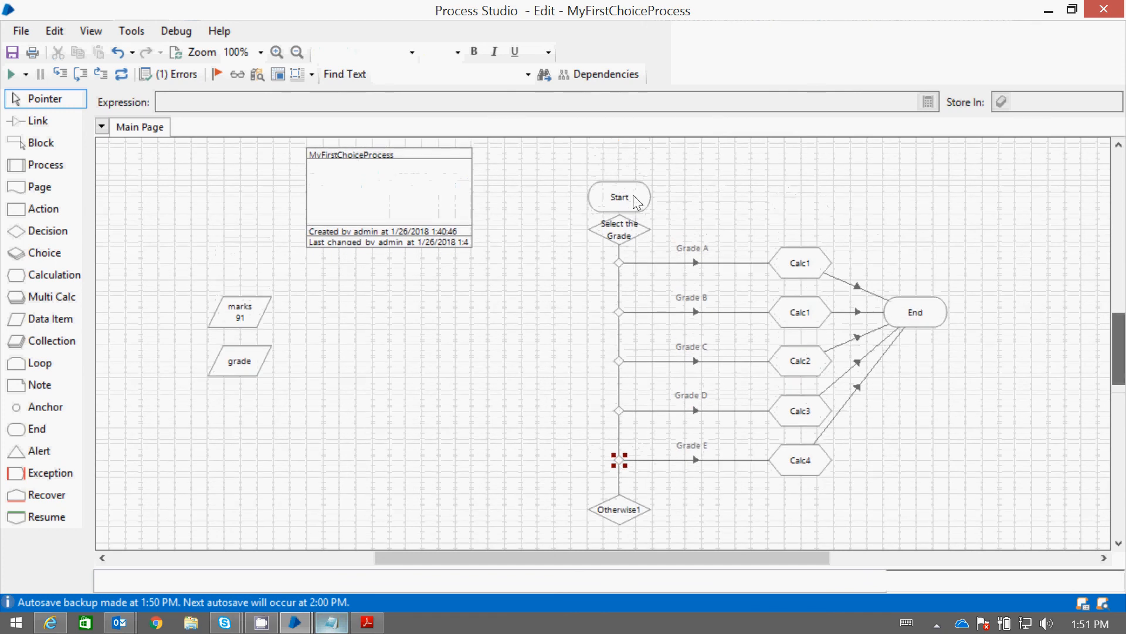
{"action": "left_click_drag", "start_coordinate": [631, 196], "coordinate": [621, 228]}
{"action": "left_click", "coordinate": [46, 121]}
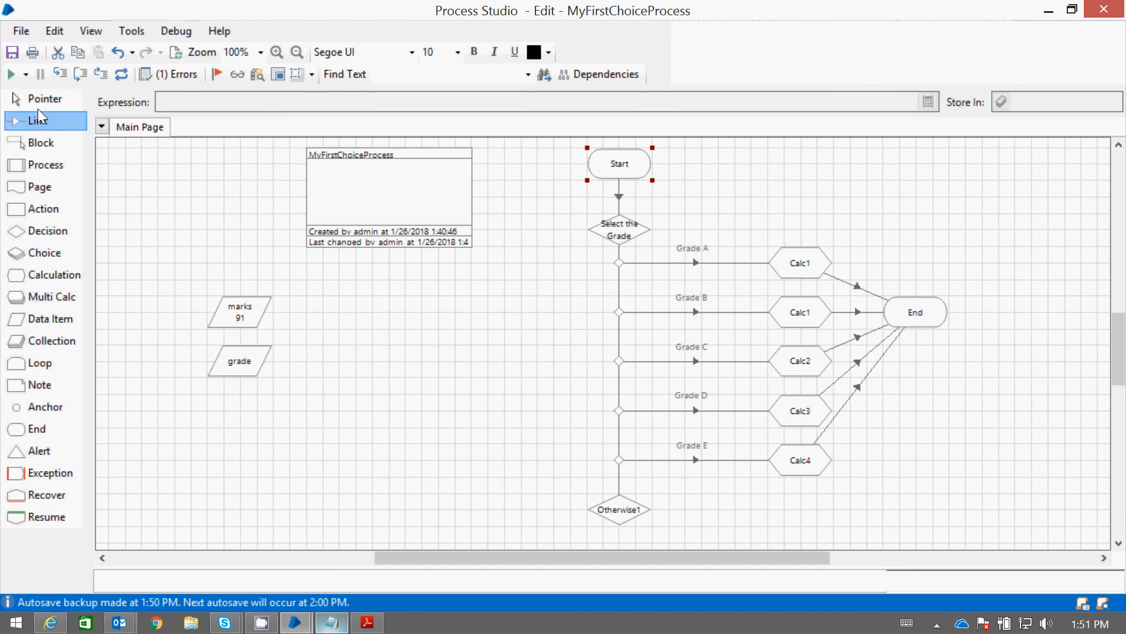
{"action": "left_click", "coordinate": [38, 102]}
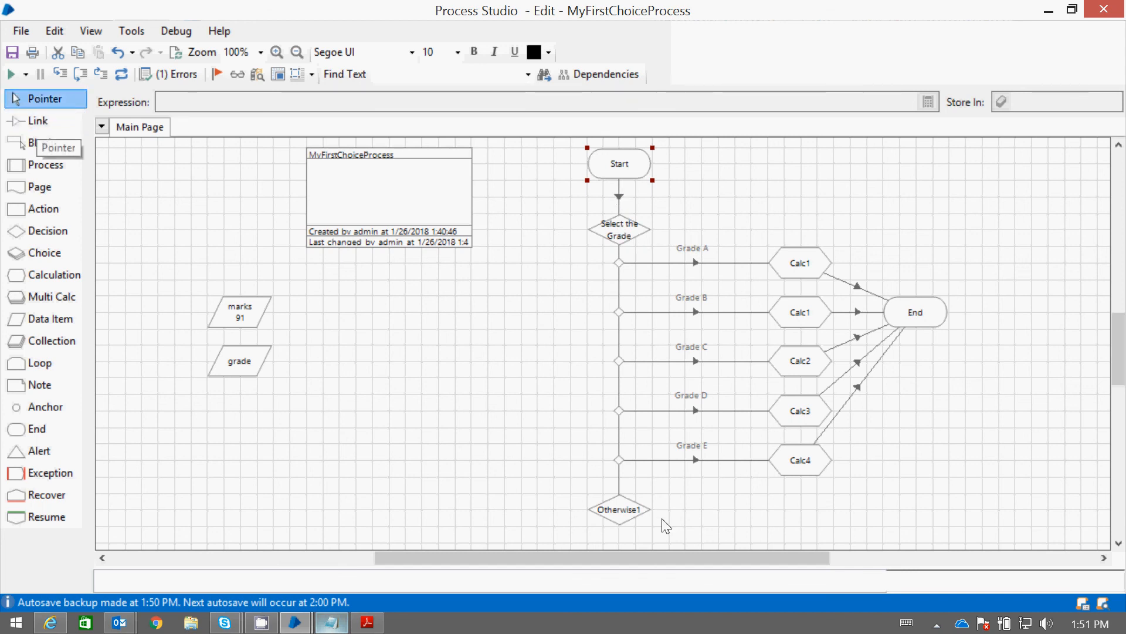
{"action": "left_click", "coordinate": [625, 515]}
{"action": "double_click", "coordinate": [625, 516]}
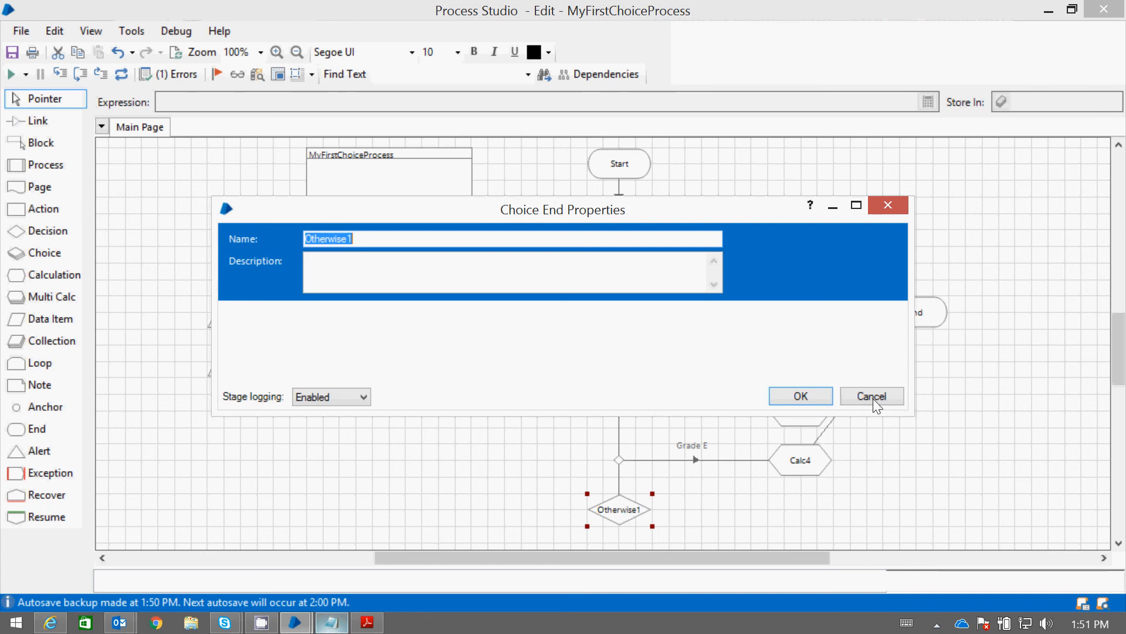
{"action": "left_click", "coordinate": [873, 396]}
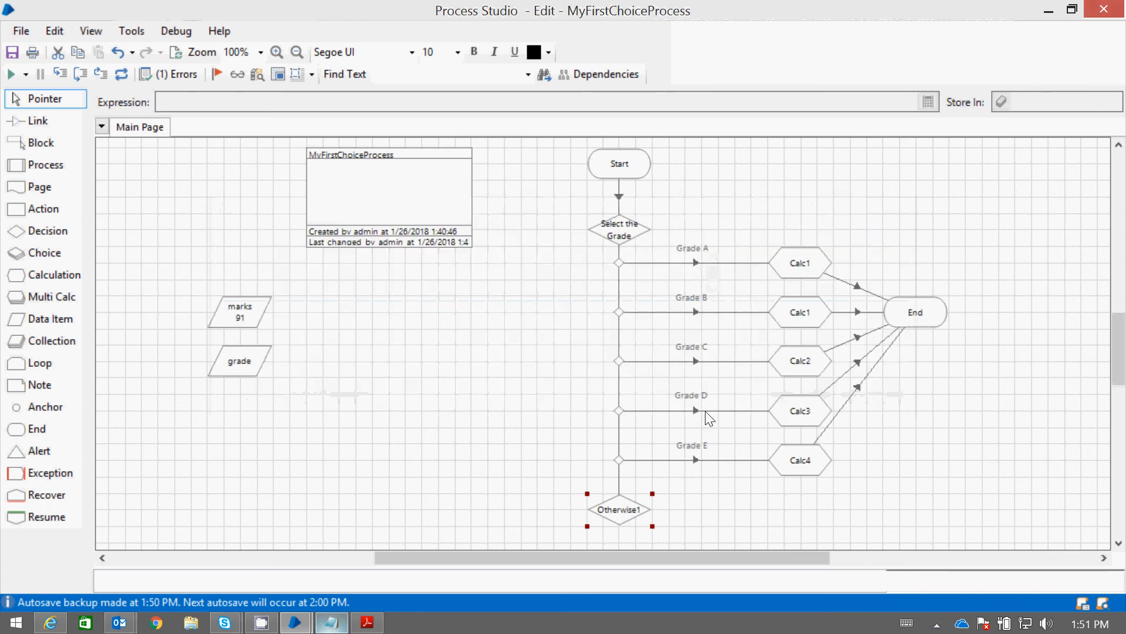
Delete the Grade E link and remove the Grade E choice from the Select the Grade stage
{"action": "left_click", "coordinate": [703, 459]}
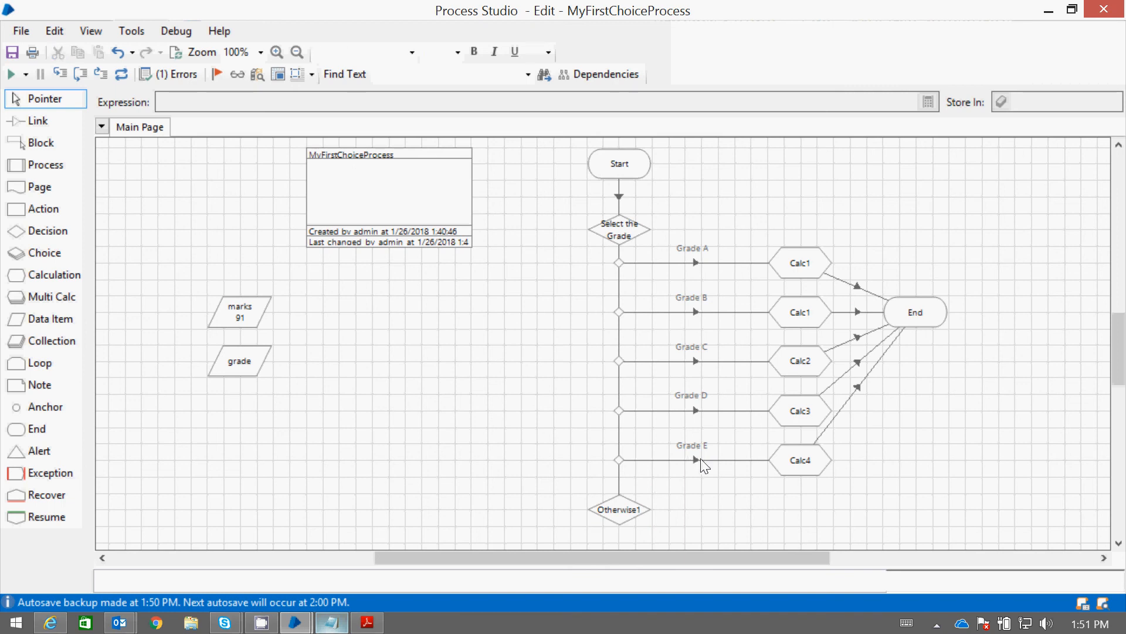
{"action": "left_click", "coordinate": [694, 459]}
{"action": "key", "text": "Delete"}
{"action": "double_click", "coordinate": [631, 230]}
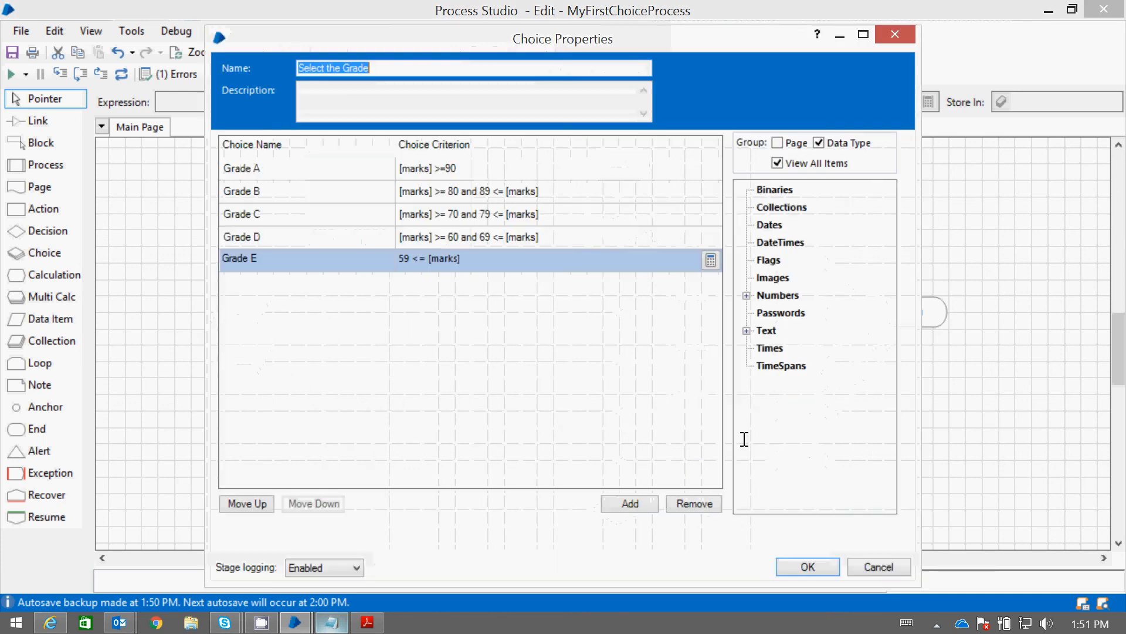
{"action": "left_click", "coordinate": [708, 506]}
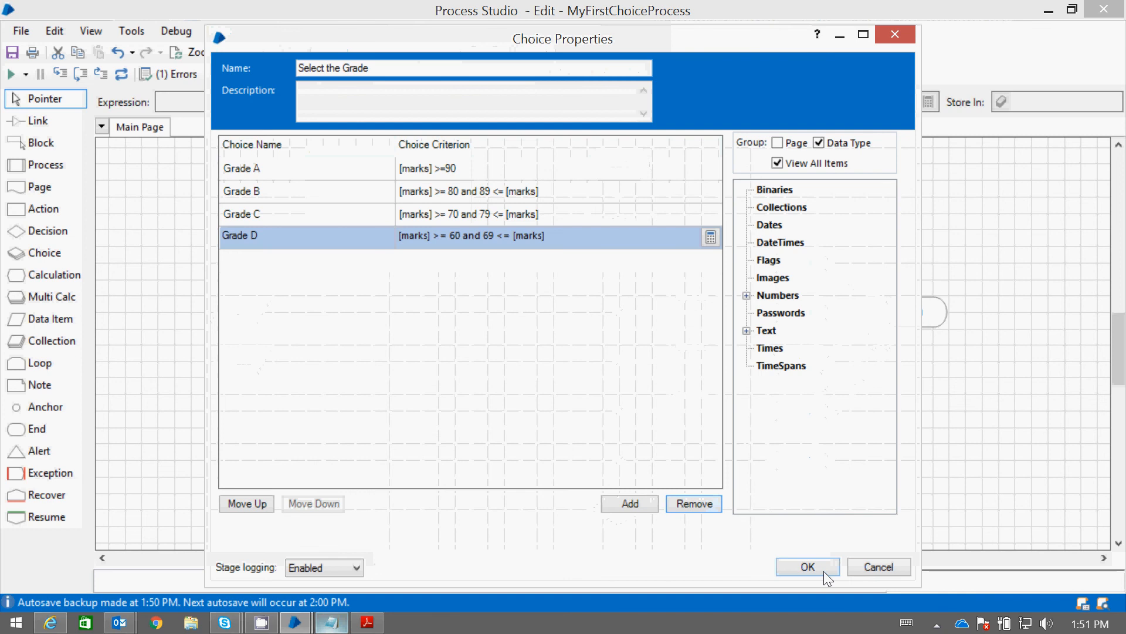
{"action": "left_click", "coordinate": [823, 570]}
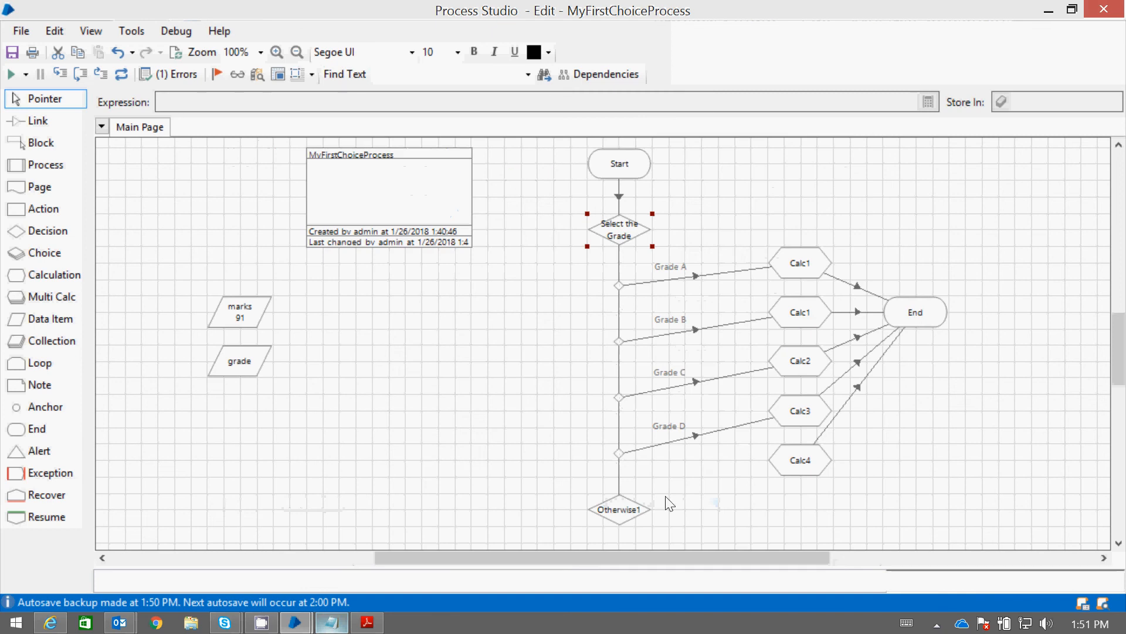
Link the Otherwise1 stage to the Calc4 stage
{"action": "left_click", "coordinate": [44, 122]}
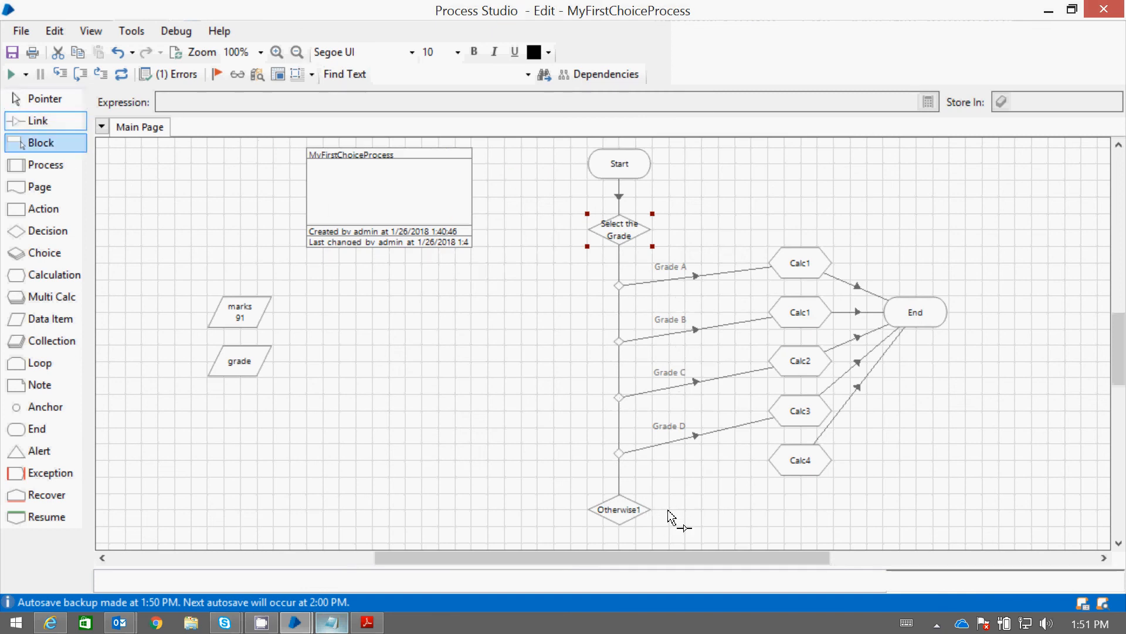
{"action": "left_click_drag", "start_coordinate": [669, 514], "coordinate": [805, 467]}
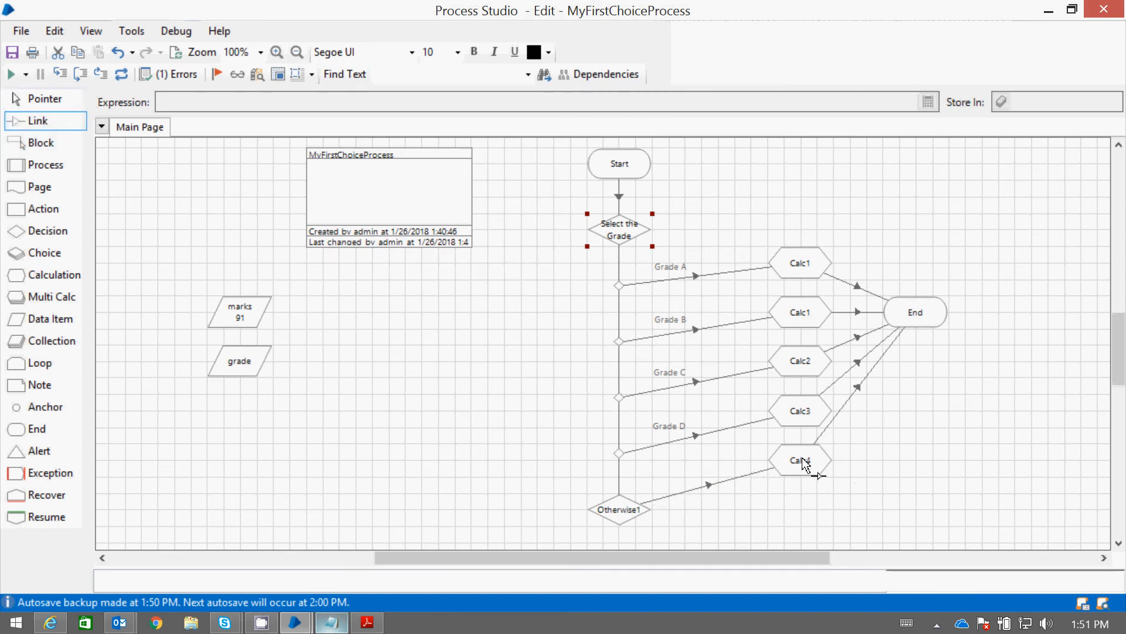
{"action": "left_click", "coordinate": [40, 101]}
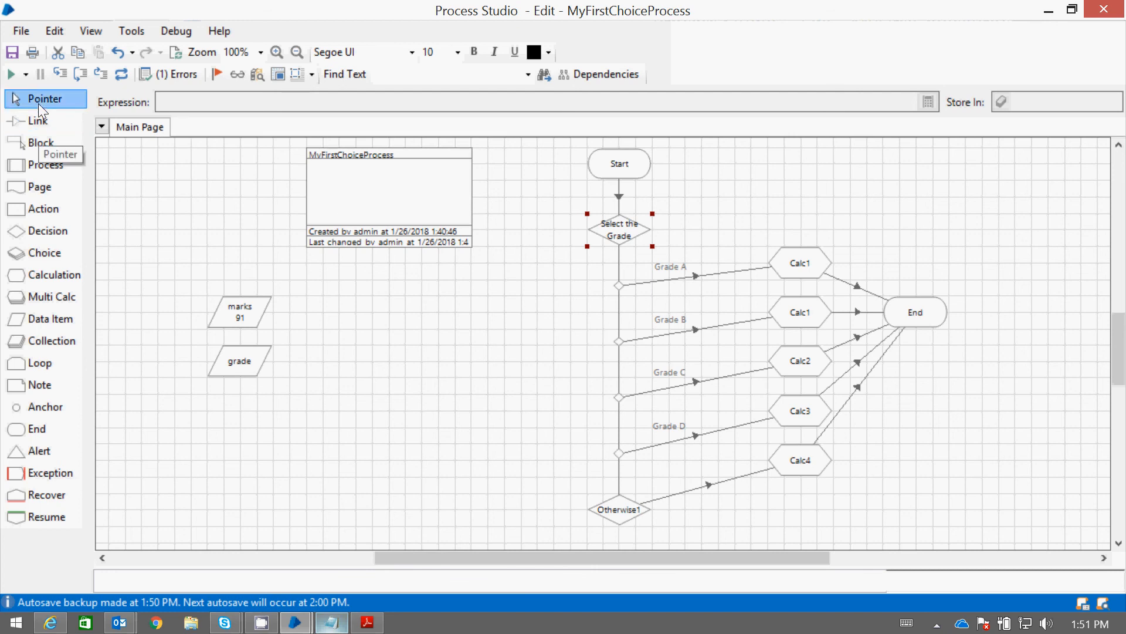
Move Calc4 level with Otherwise1, Calc3 down near the Grade D node, and the End stage slightly lower
{"action": "left_click_drag", "start_coordinate": [818, 461], "coordinate": [823, 514]}
{"action": "left_click_drag", "start_coordinate": [803, 420], "coordinate": [797, 444]}
{"action": "left_click_drag", "start_coordinate": [916, 312], "coordinate": [921, 332]}
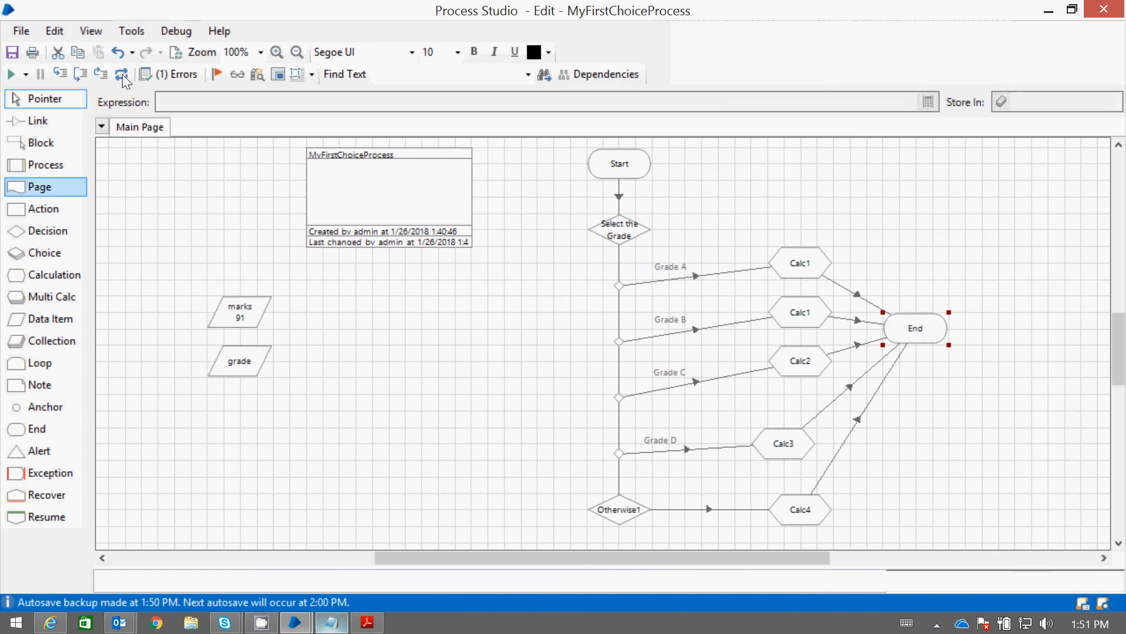
Check the process validation errors and set Calc3 to store its result in the grade data item
{"action": "left_click", "coordinate": [156, 76]}
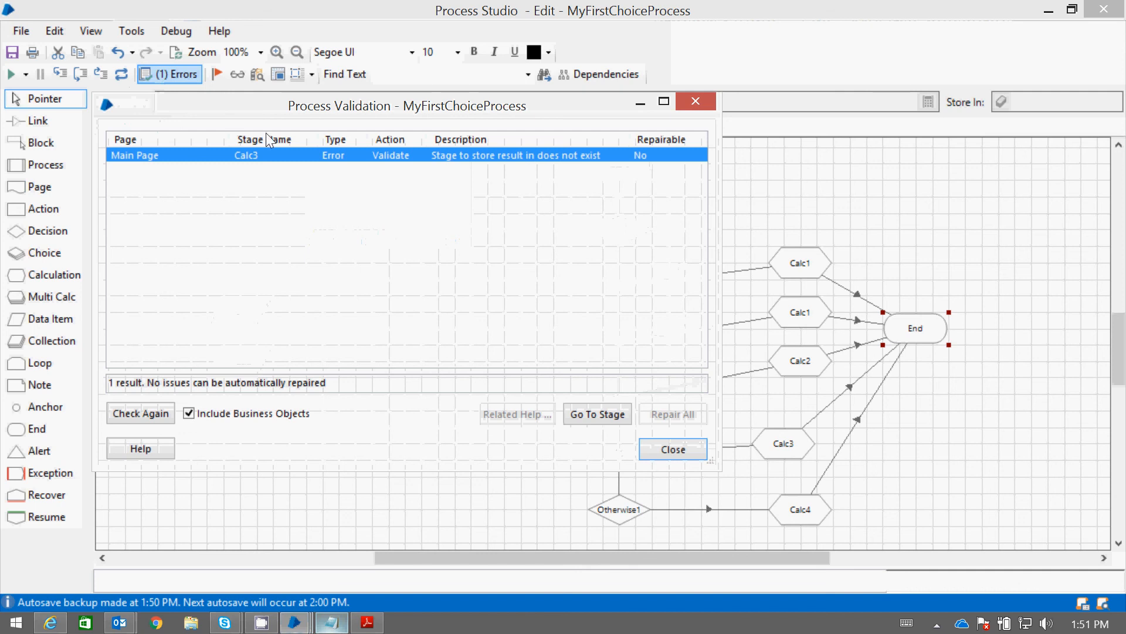
{"action": "left_click", "coordinate": [673, 449]}
{"action": "double_click", "coordinate": [801, 513]}
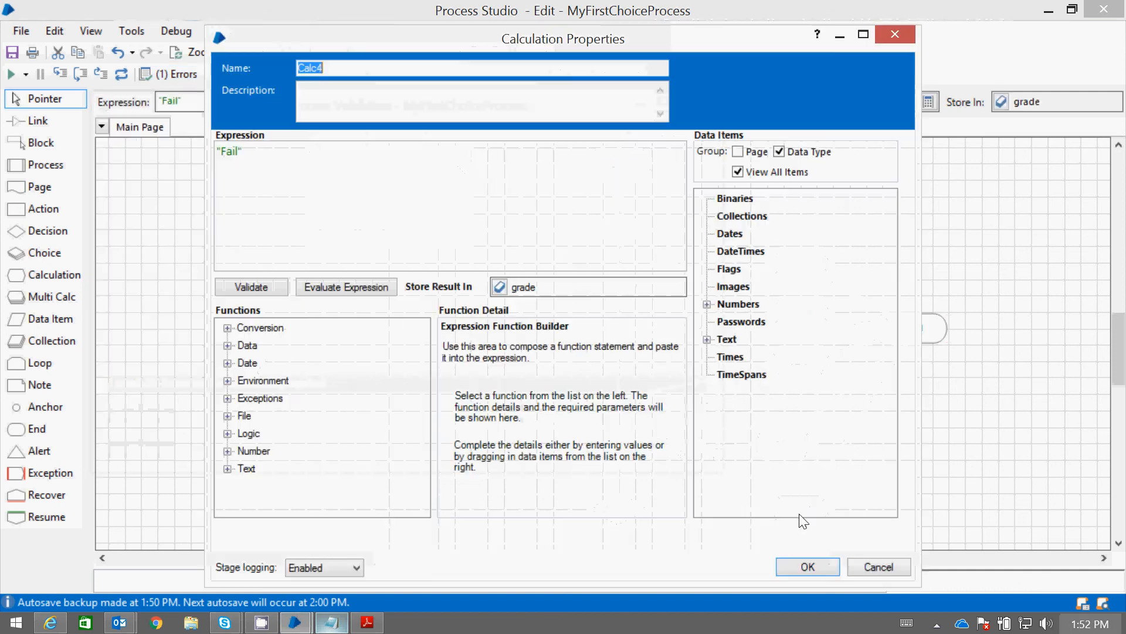
{"action": "left_click", "coordinate": [807, 566]}
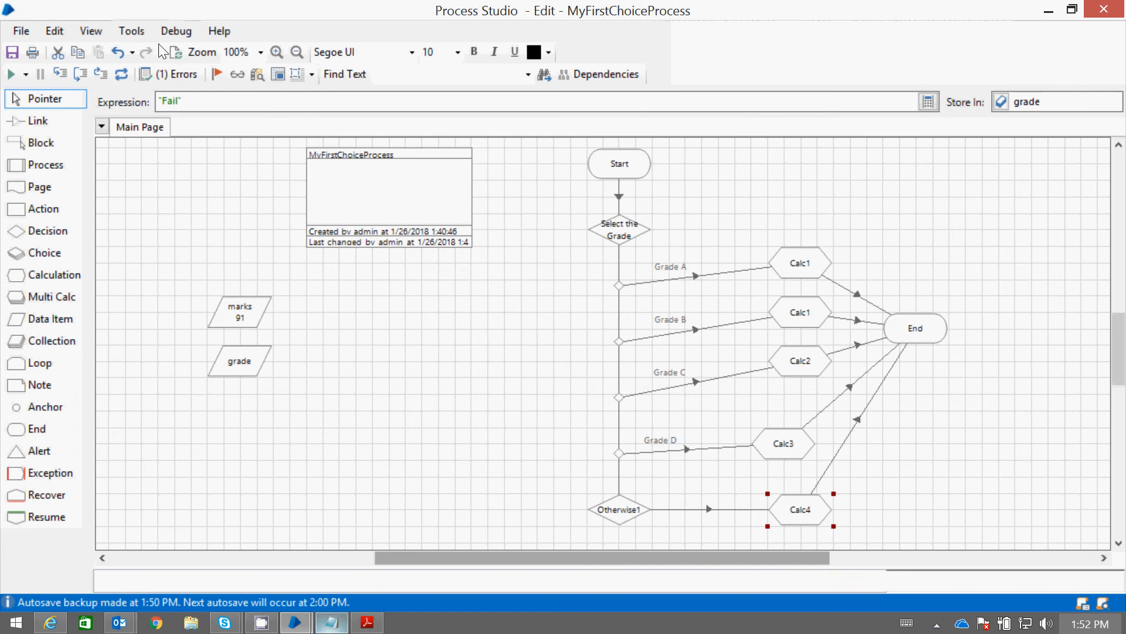
{"action": "left_click", "coordinate": [177, 78]}
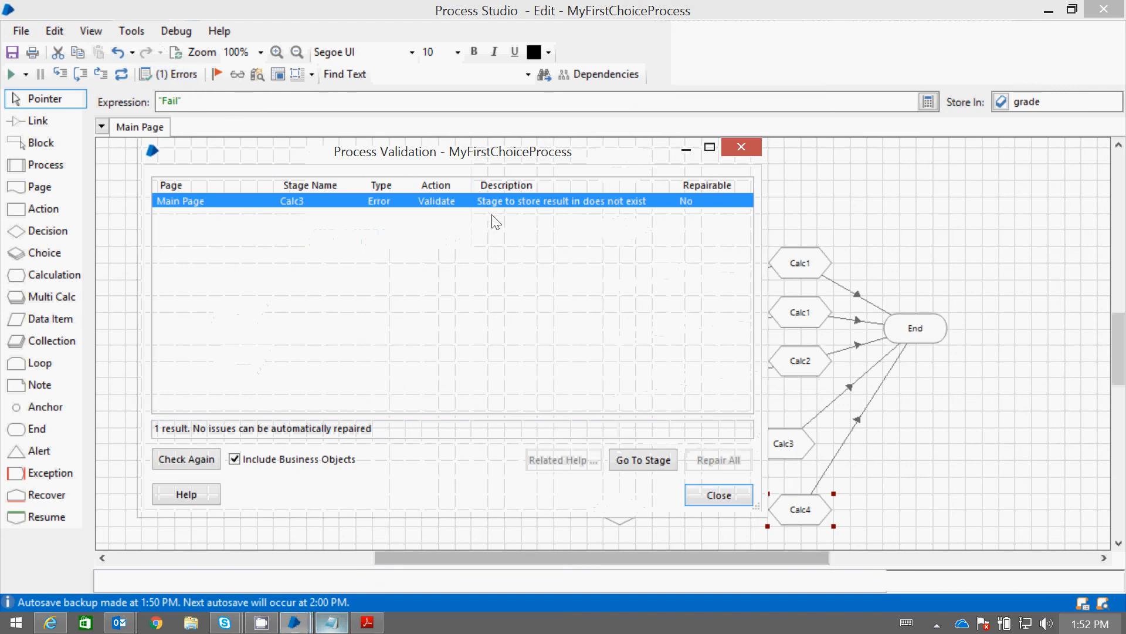
{"action": "left_click", "coordinate": [719, 494]}
{"action": "double_click", "coordinate": [777, 456]}
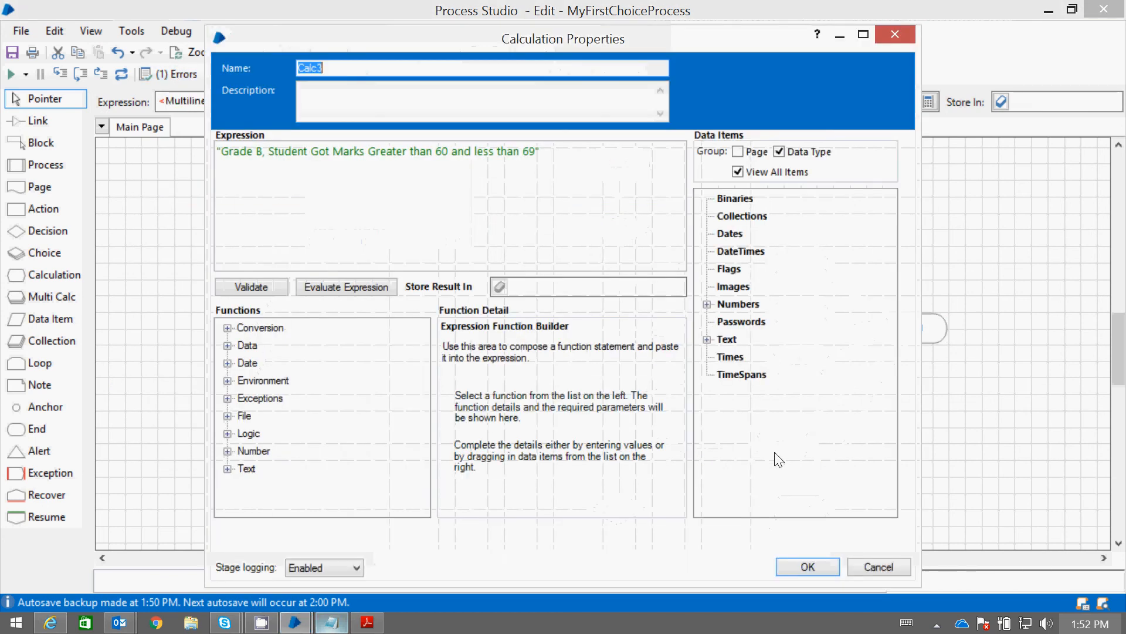
{"action": "left_click", "coordinate": [707, 340]}
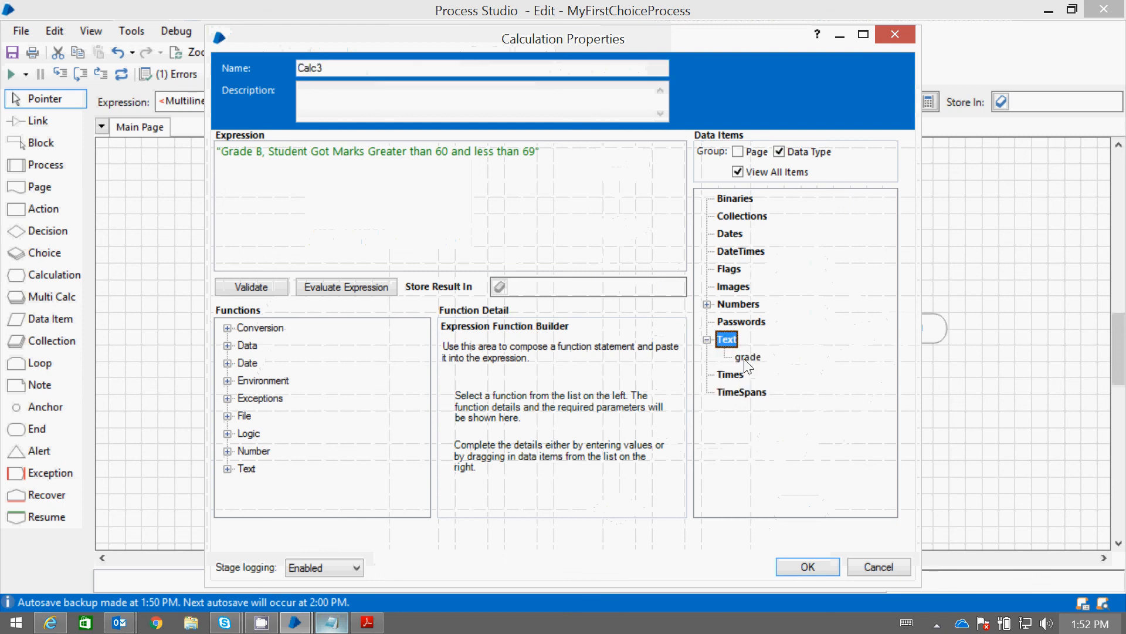
{"action": "left_click_drag", "start_coordinate": [524, 285], "coordinate": [524, 288]}
{"action": "left_click", "coordinate": [809, 564]}
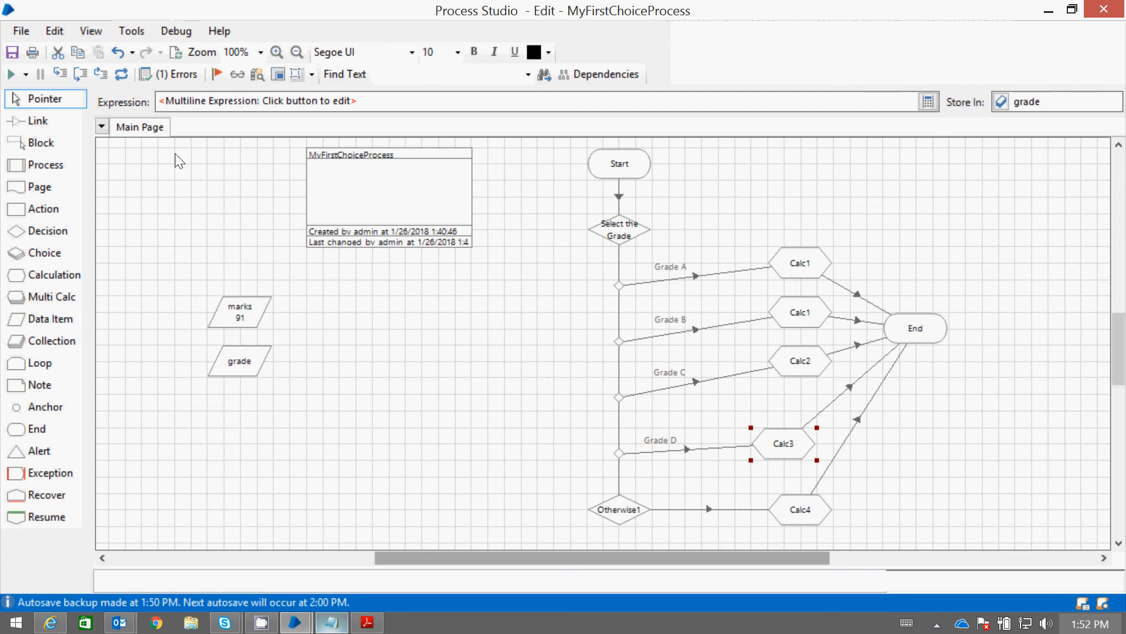
Run the process and inspect the current value of the grade data item
{"action": "left_click", "coordinate": [8, 75]}
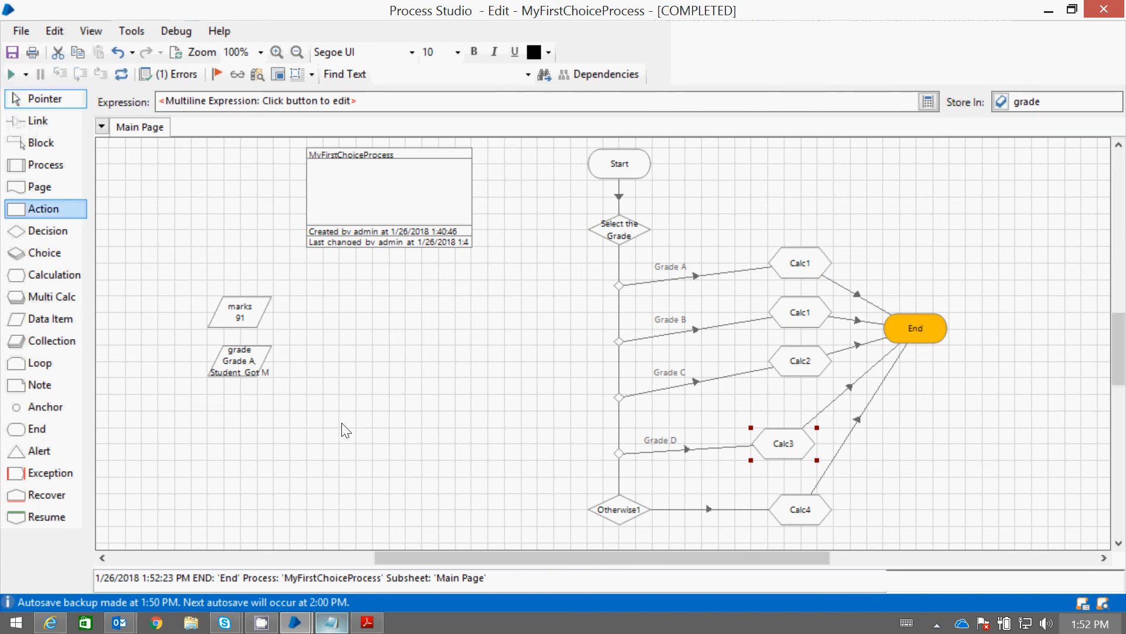
{"action": "double_click", "coordinate": [245, 365]}
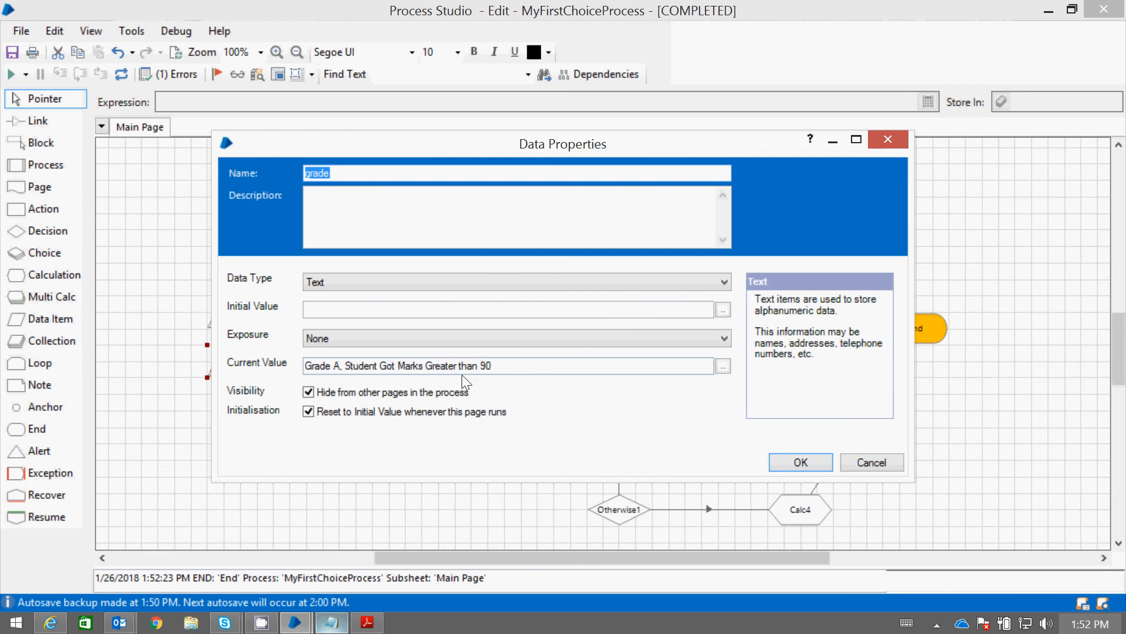
{"action": "left_click", "coordinate": [797, 462]}
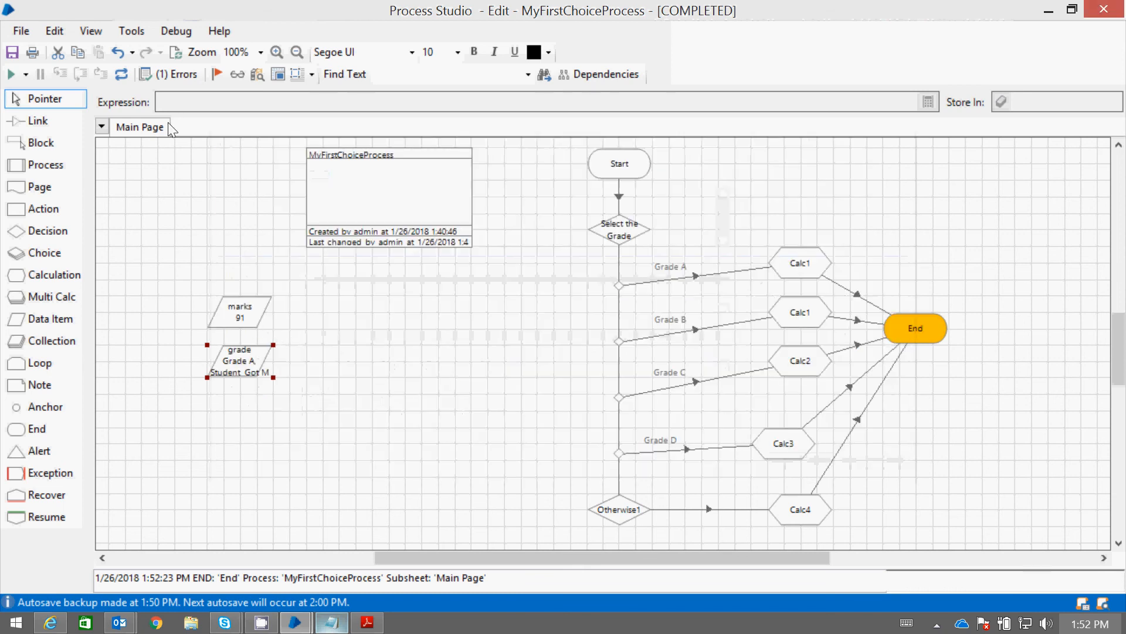
Reset the process, set the initial value of the marks data item to 89, and run it
{"action": "left_click", "coordinate": [121, 74]}
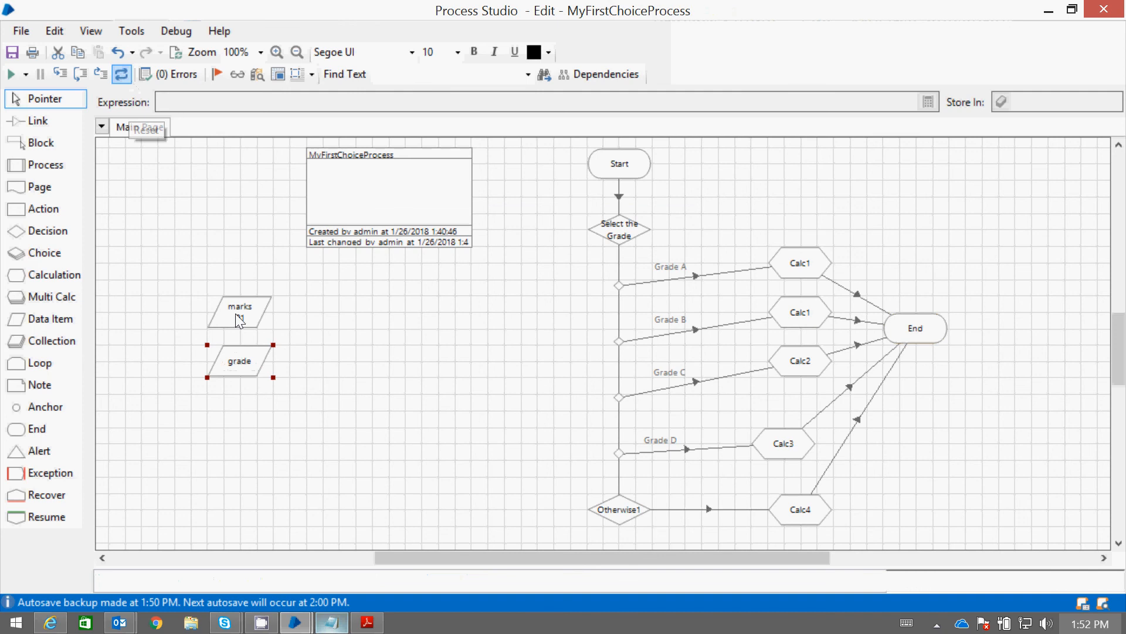
{"action": "double_click", "coordinate": [237, 319]}
{"action": "left_click", "coordinate": [334, 311]}
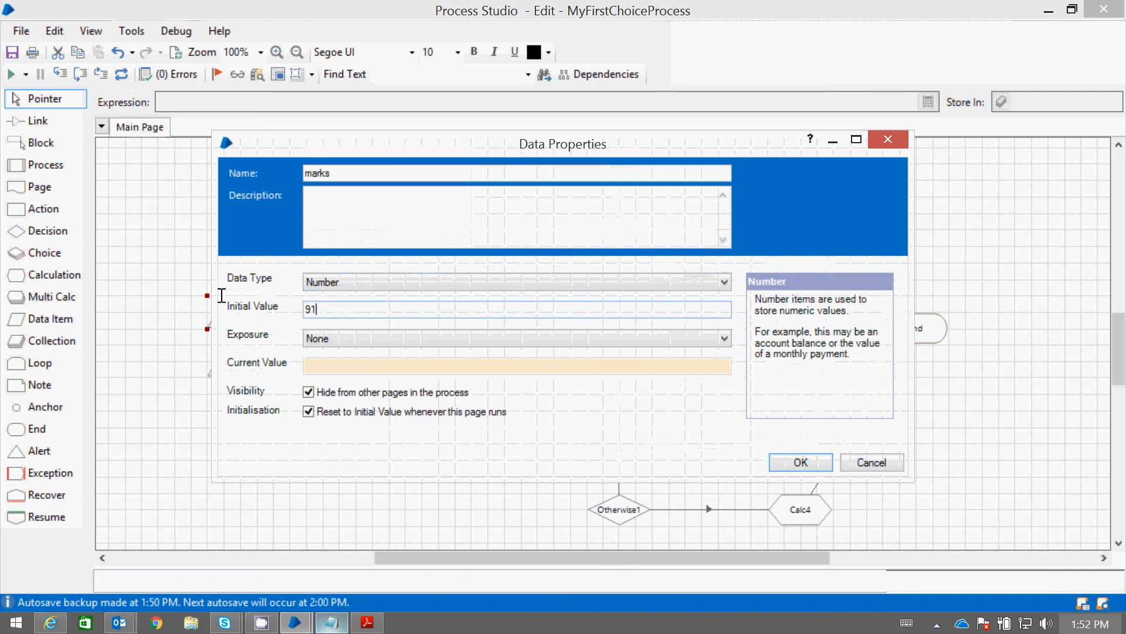
{"action": "key", "text": "shift+Home"}
{"action": "type", "text": "89"}
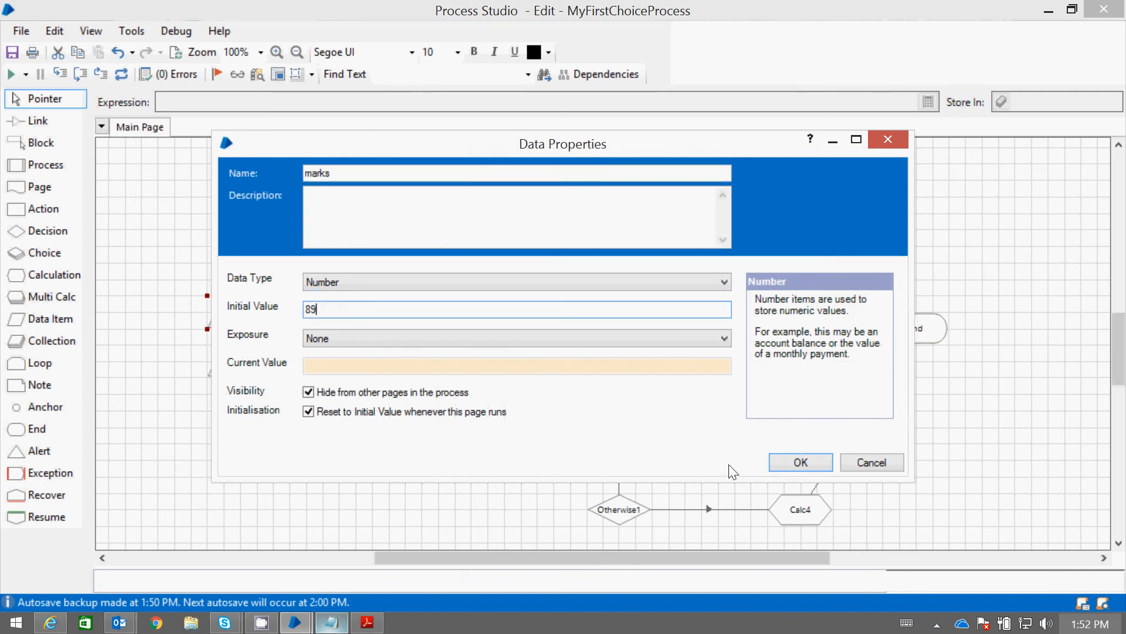
{"action": "left_click", "coordinate": [791, 462]}
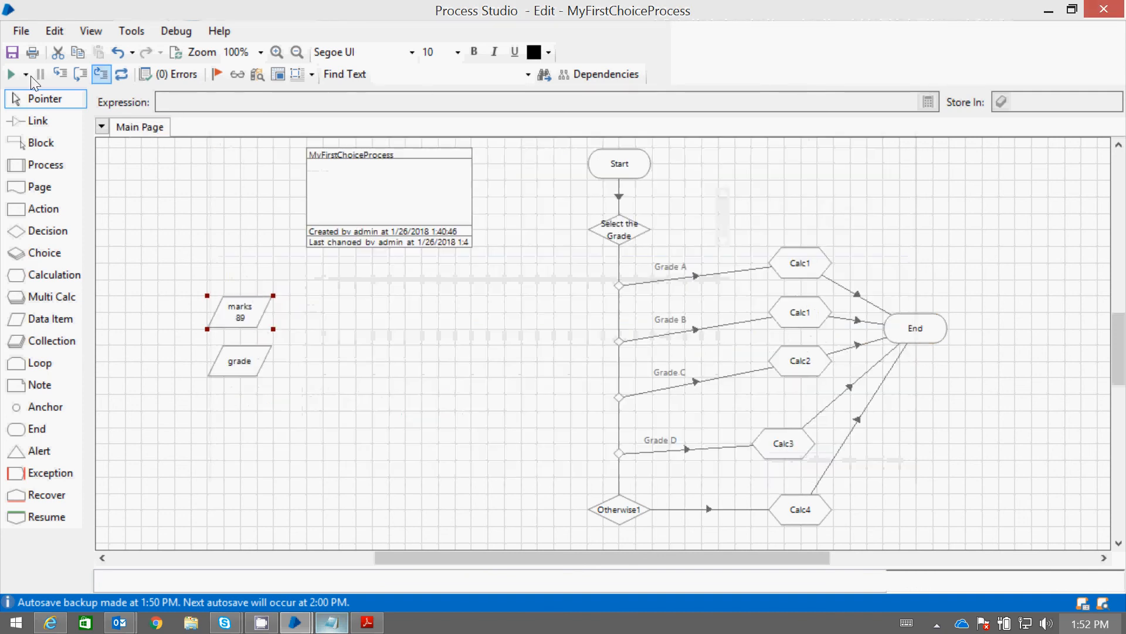
{"action": "left_click", "coordinate": [8, 75]}
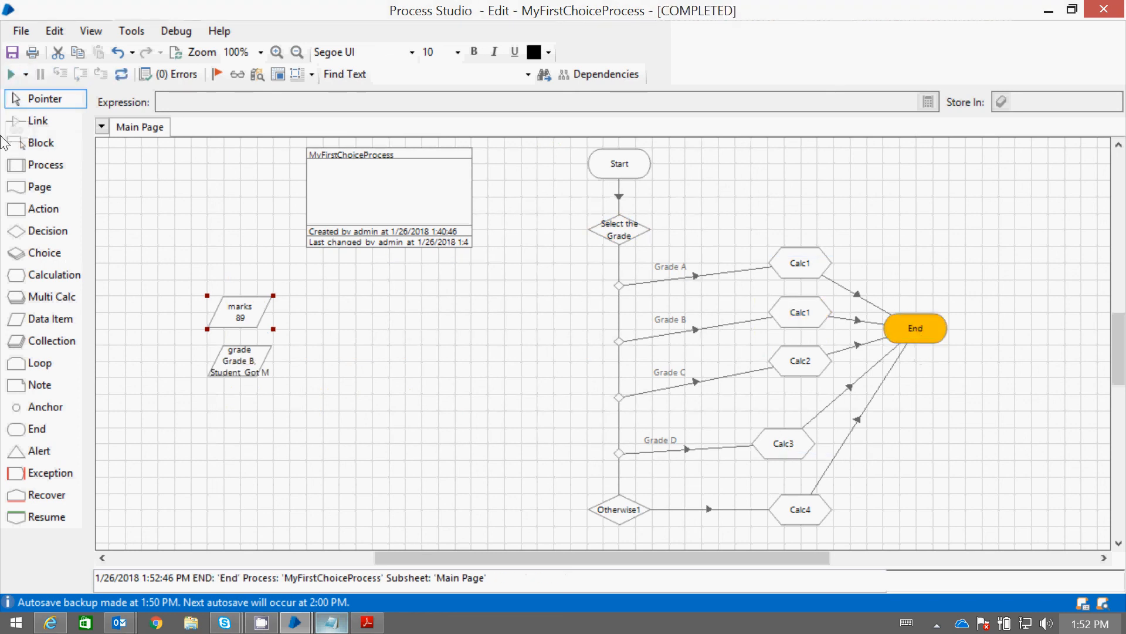
Reset the process, set the initial value of the marks data item to 45, and run it
{"action": "left_click", "coordinate": [121, 74]}
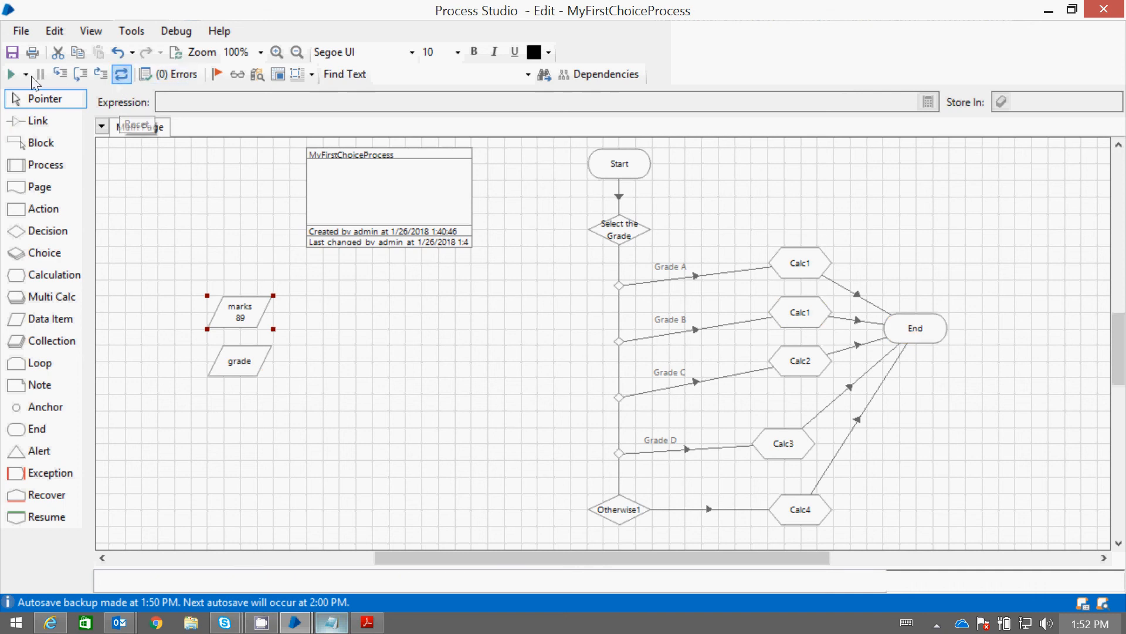
{"action": "double_click", "coordinate": [245, 315]}
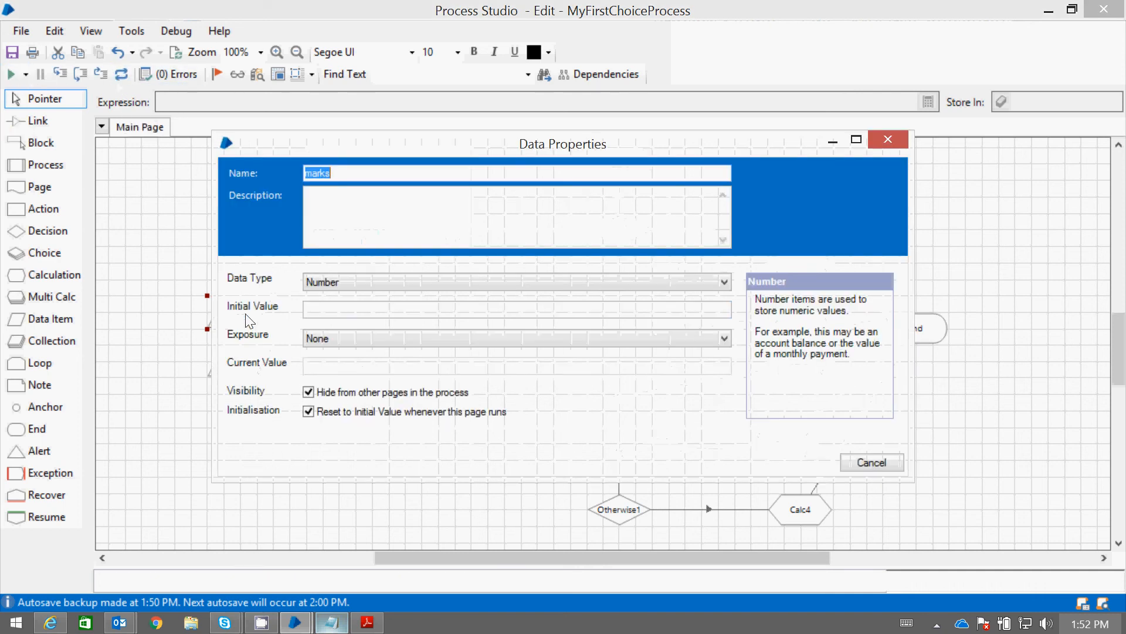
{"action": "double_click", "coordinate": [311, 309]}
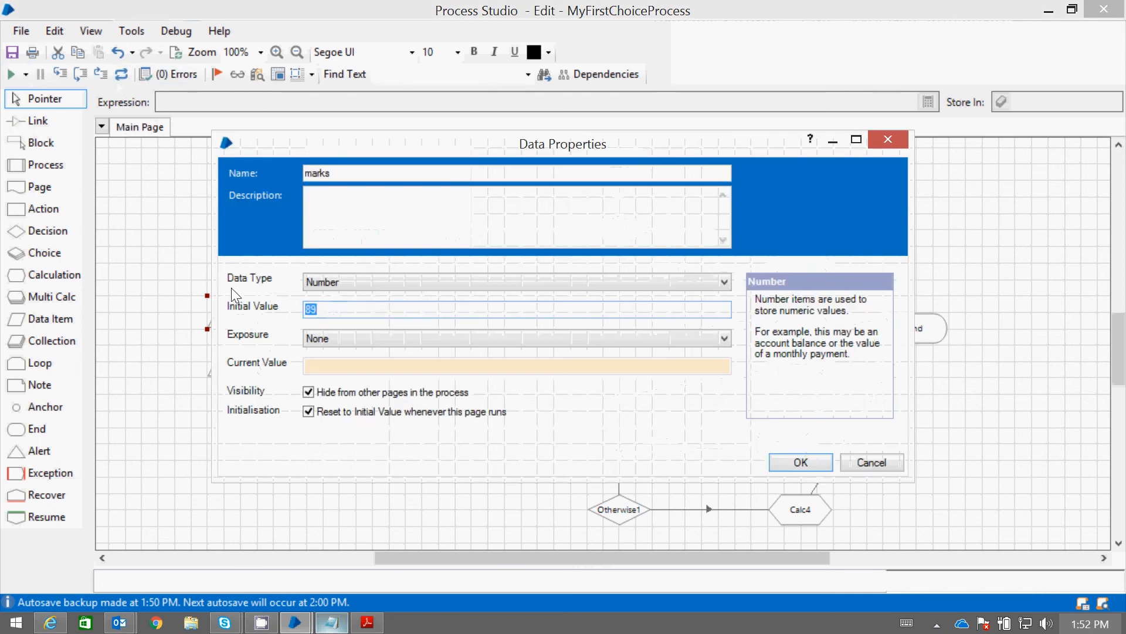
{"action": "type", "text": "45"}
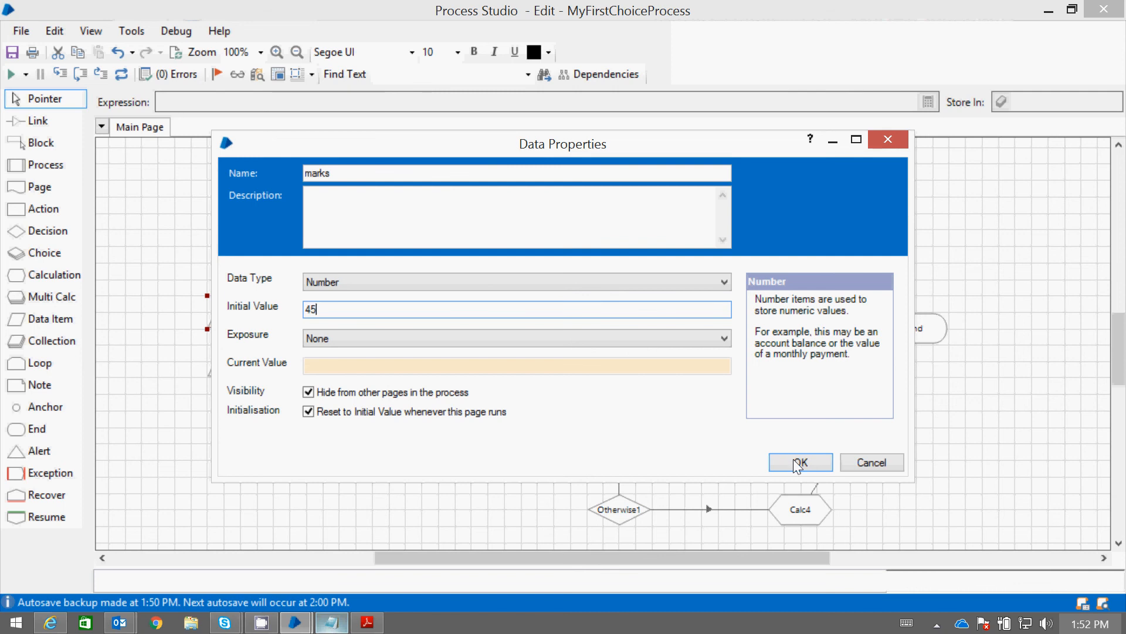
{"action": "left_click", "coordinate": [798, 463]}
{"action": "left_click", "coordinate": [12, 74]}
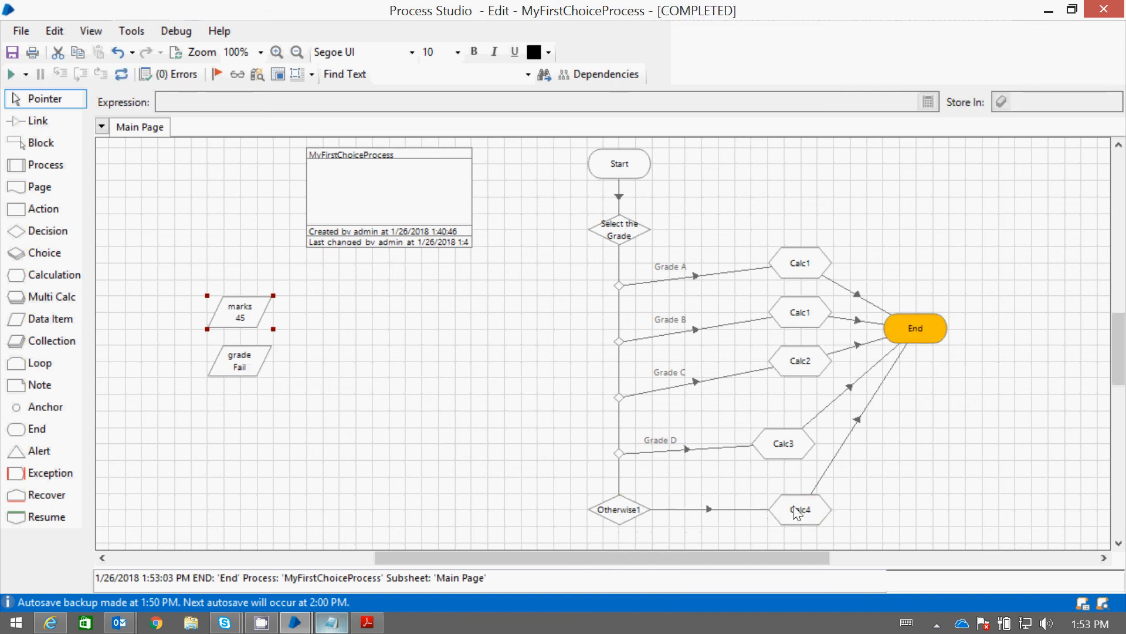
Rename the Otherwise1 stage as Less Marks
{"action": "double_click", "coordinate": [634, 514]}
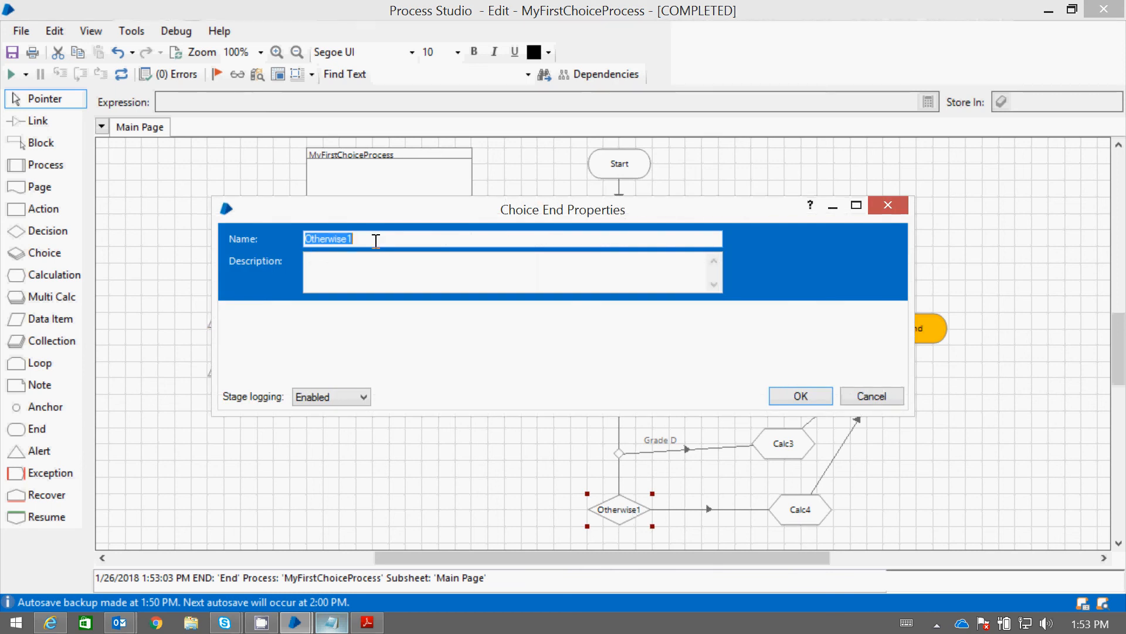
{"action": "type", "text": "N"}
{"action": "left_click", "coordinate": [801, 398]}
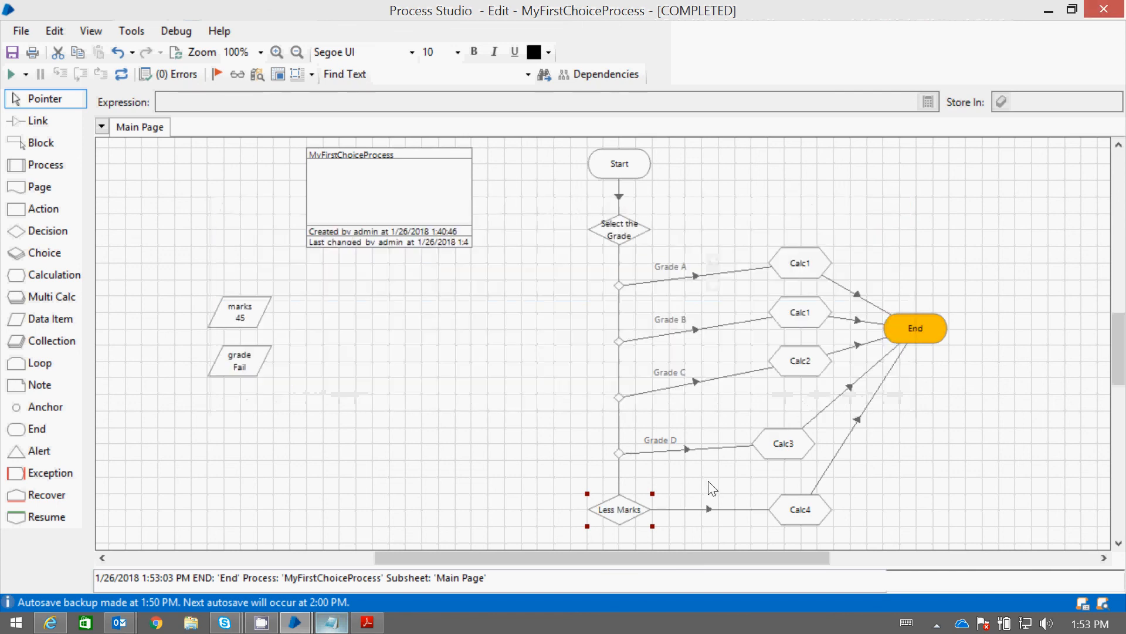
Move the End stage lower and slightly outward, and move Calc2 down level with the Grade C node
{"action": "left_click", "coordinate": [710, 512]}
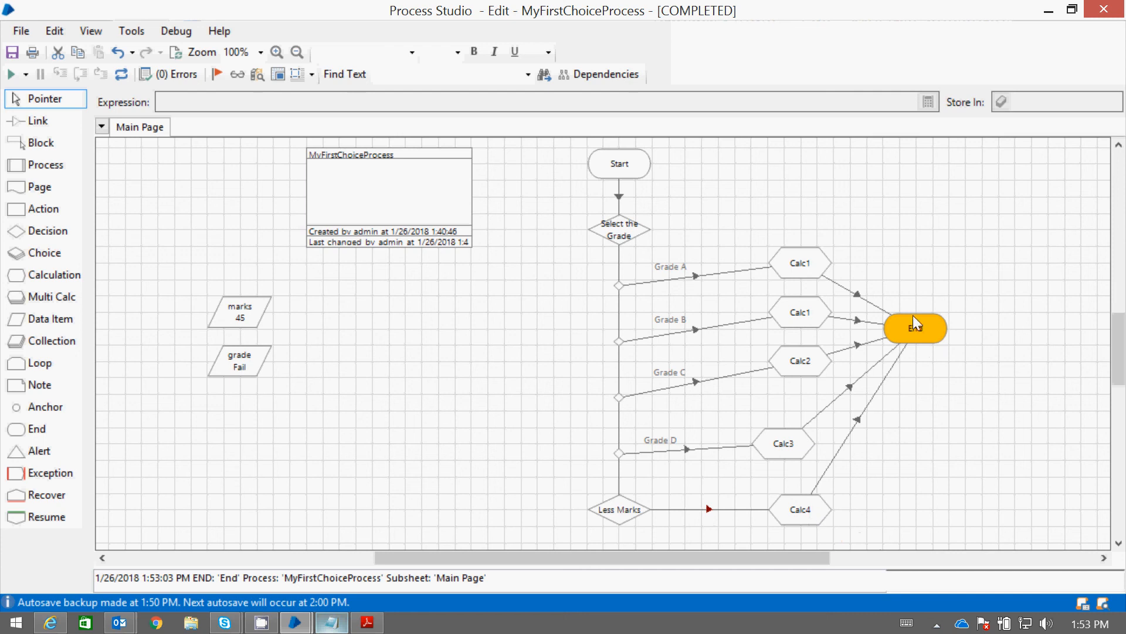
{"action": "left_click_drag", "start_coordinate": [915, 329], "coordinate": [917, 356]}
{"action": "left_click", "coordinate": [773, 371]}
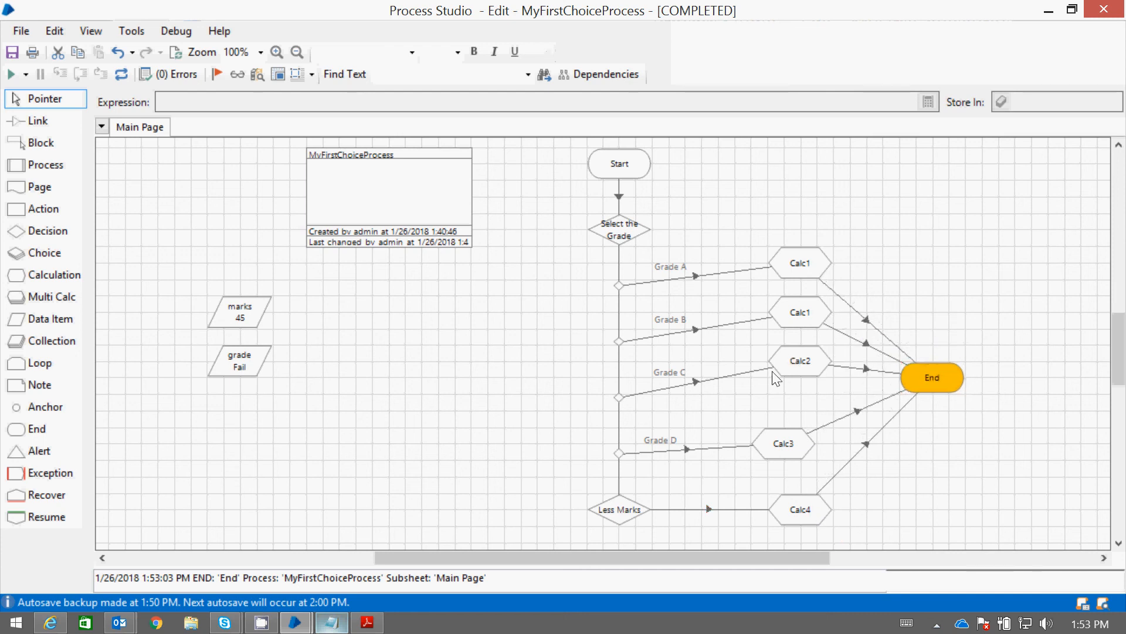
{"action": "left_click_drag", "start_coordinate": [790, 353], "coordinate": [761, 391]}
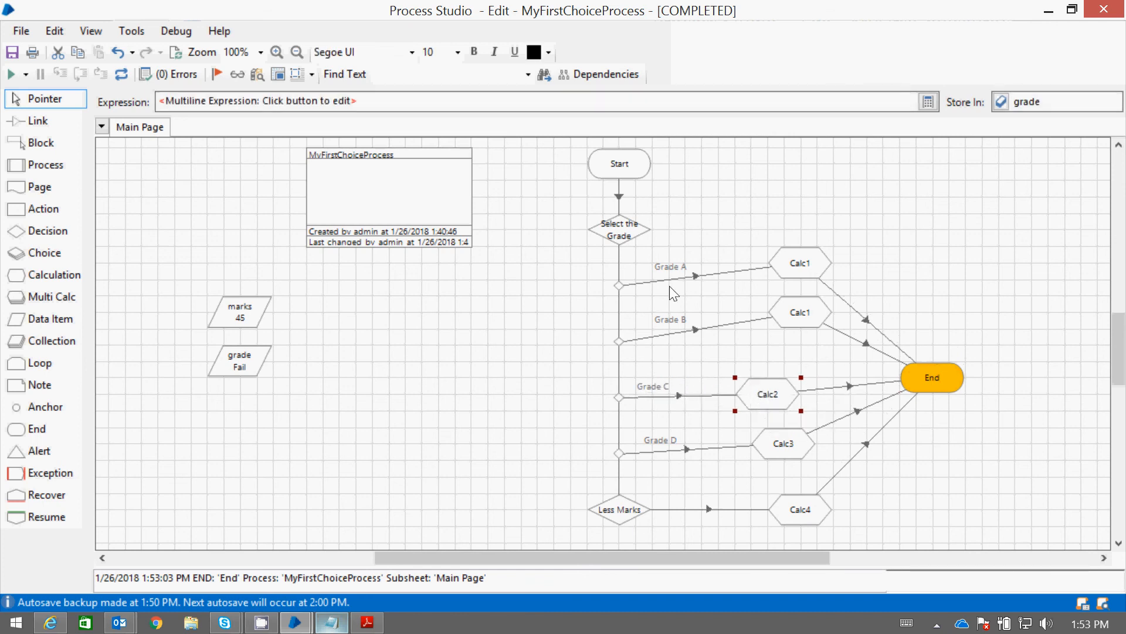
Review the choice criteria of the Select the Grade stage and the expression of the calculation linked to Grade A
{"action": "double_click", "coordinate": [625, 236]}
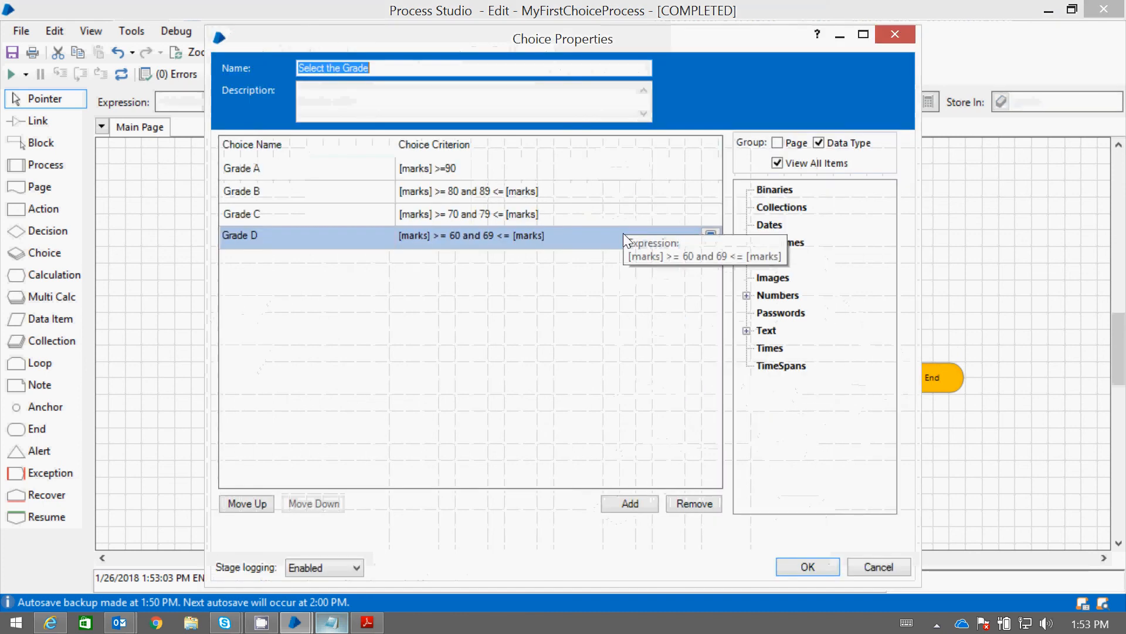
{"action": "left_click", "coordinate": [805, 566]}
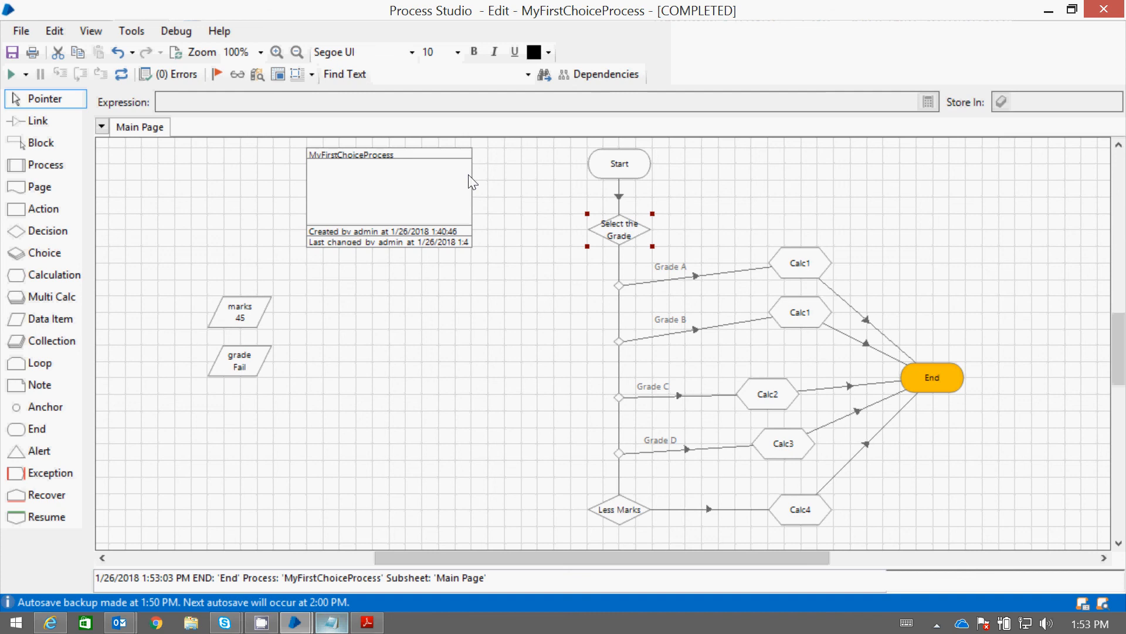
{"action": "double_click", "coordinate": [638, 236]}
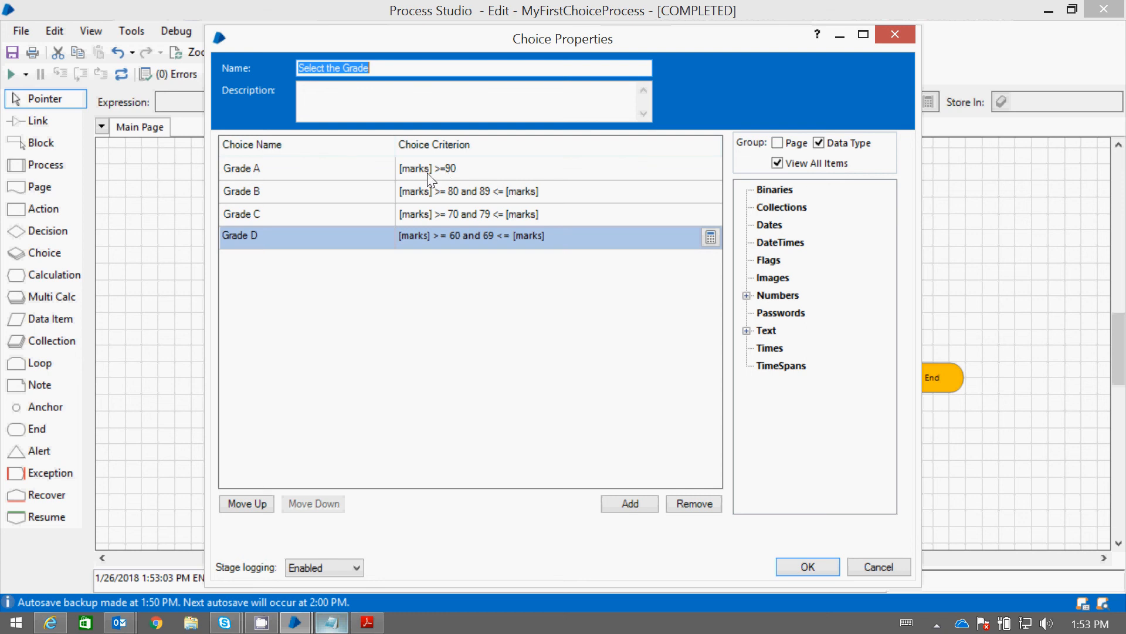
{"action": "left_click", "coordinate": [808, 566]}
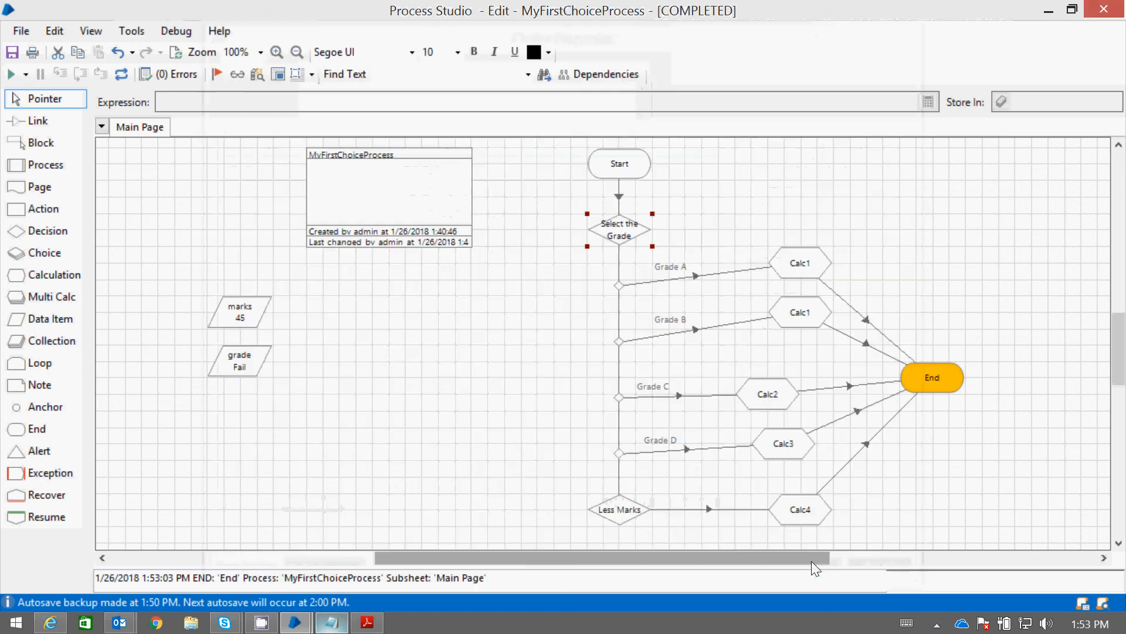
{"action": "left_click", "coordinate": [803, 265]}
{"action": "double_click", "coordinate": [803, 265]}
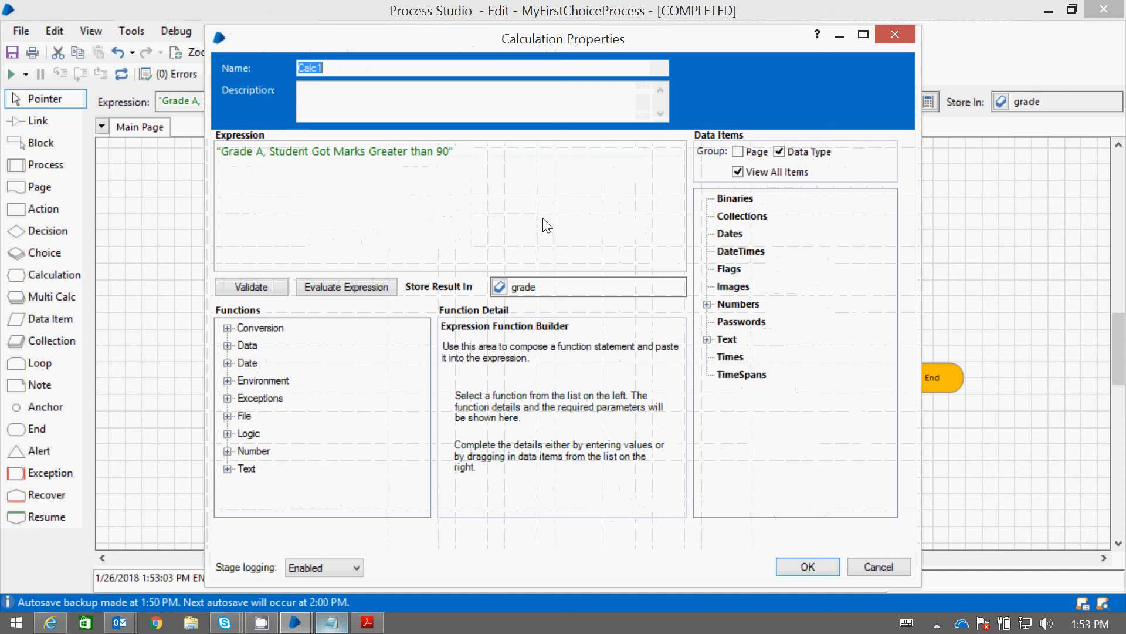
{"action": "left_click", "coordinate": [269, 152]}
{"action": "left_click", "coordinate": [212, 152], "text": "shift"}
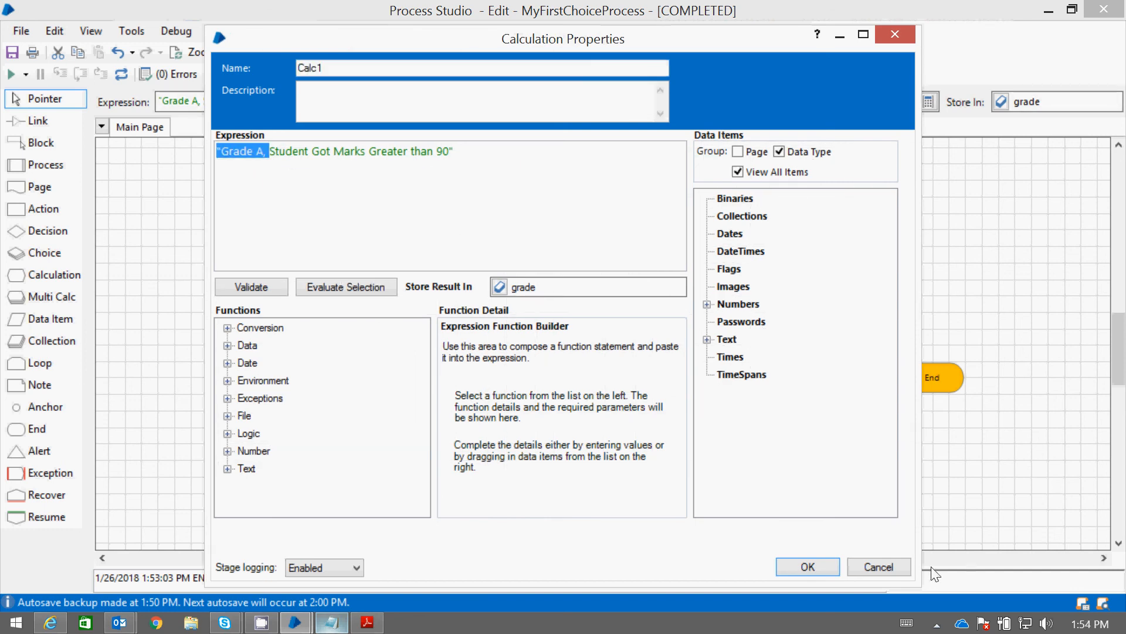
{"action": "left_click", "coordinate": [902, 572]}
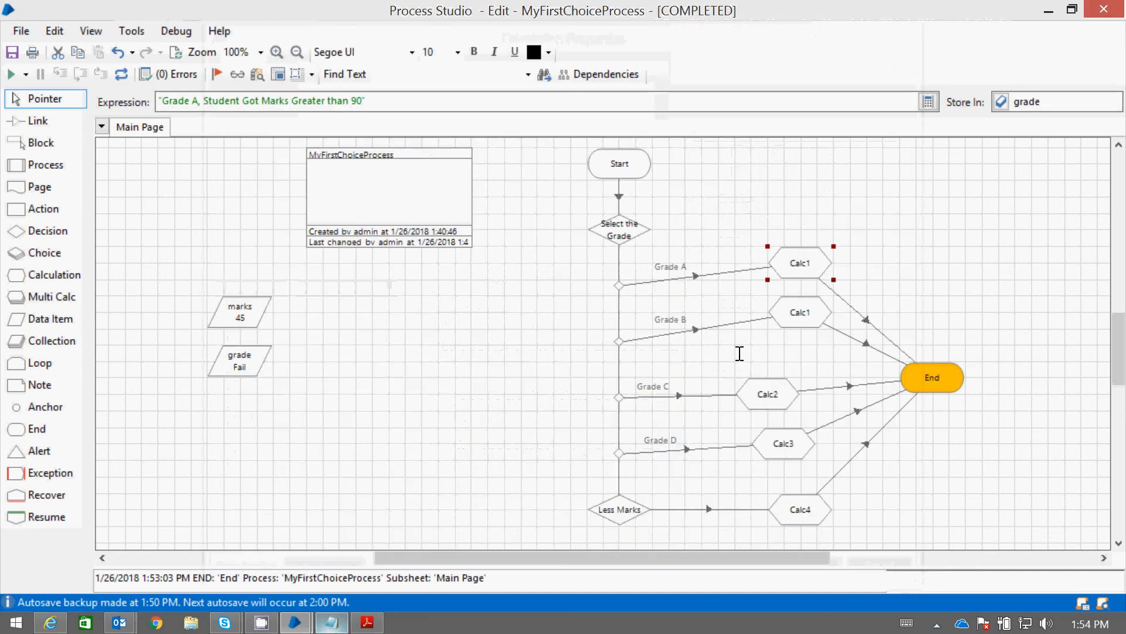
Add a blank choice row below Grade D in the Select the Grade stage's properties, and remove it again
{"action": "left_click", "coordinate": [625, 229]}
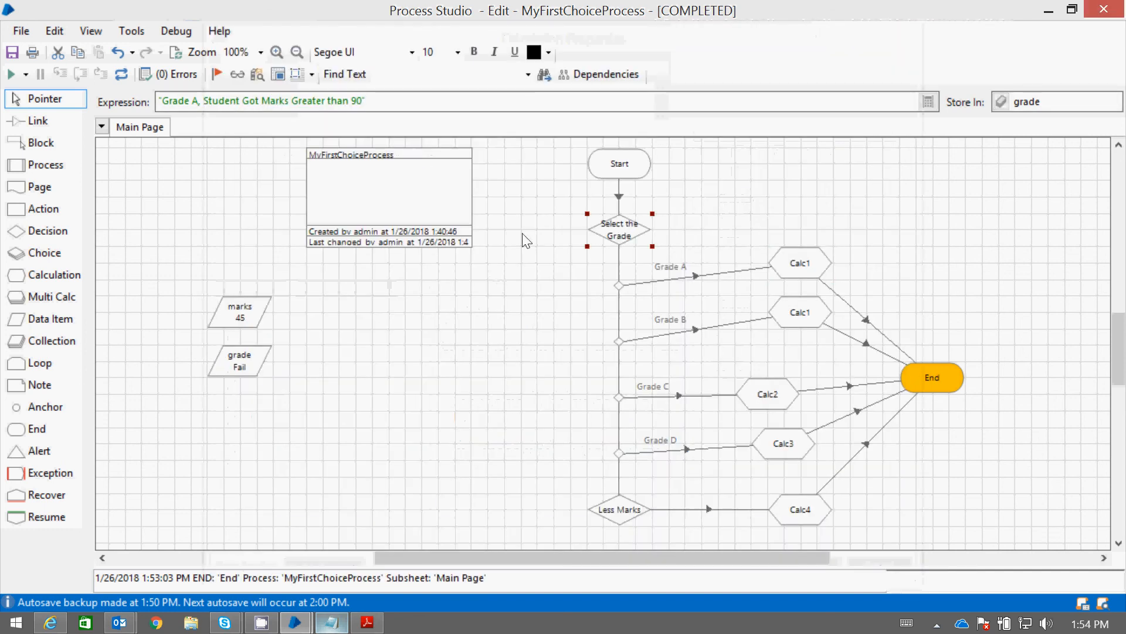
{"action": "double_click", "coordinate": [621, 231]}
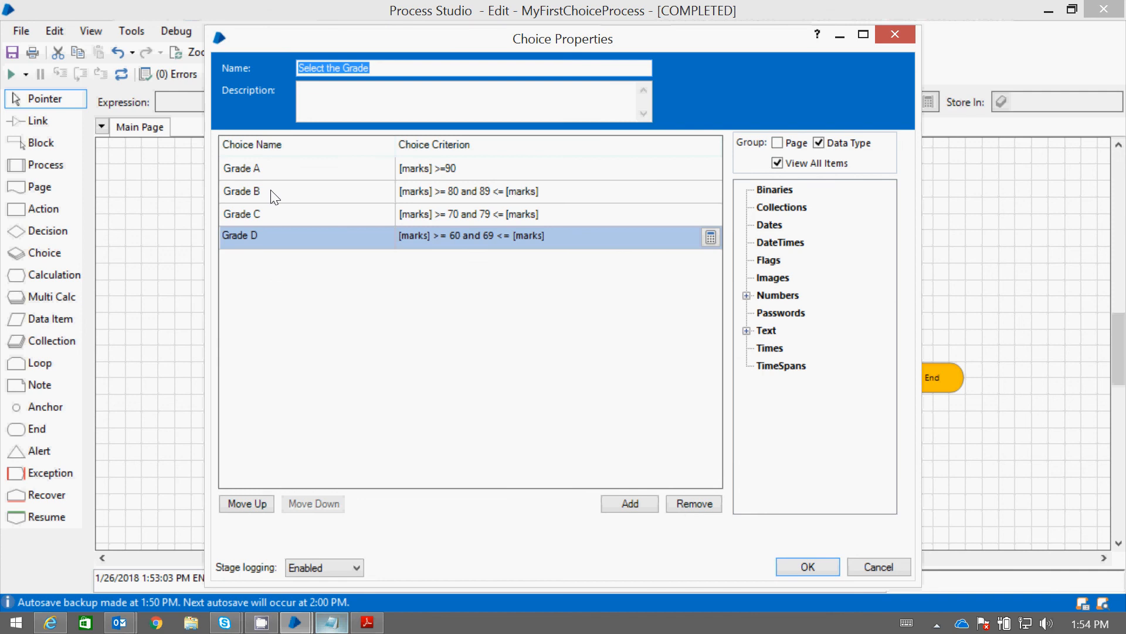
{"action": "left_click", "coordinate": [637, 506]}
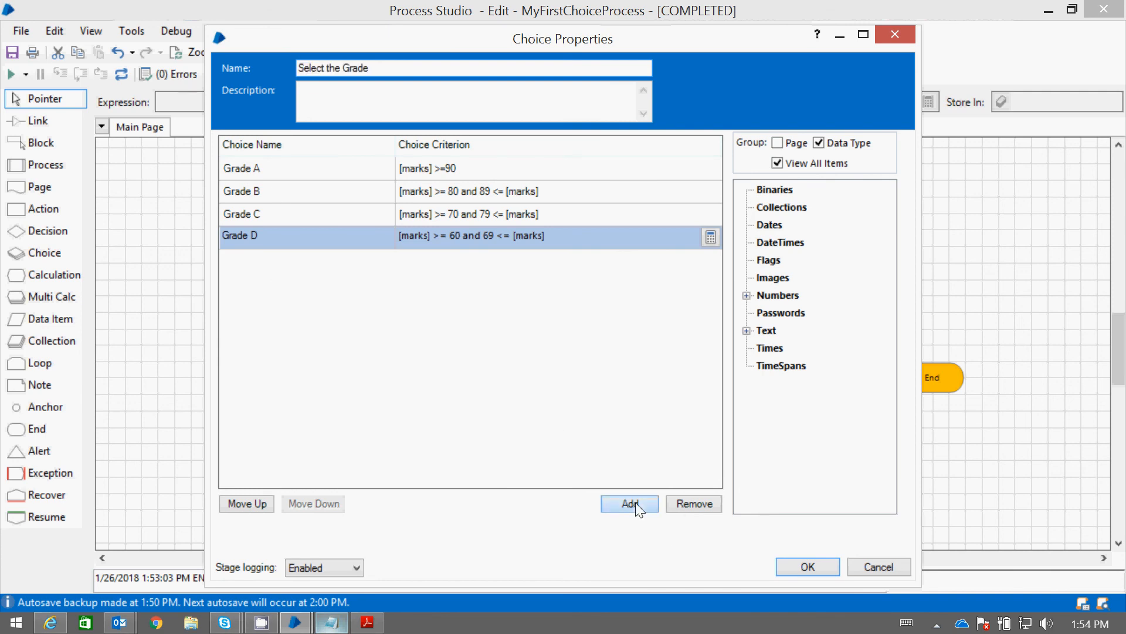
{"action": "left_click", "coordinate": [267, 262]}
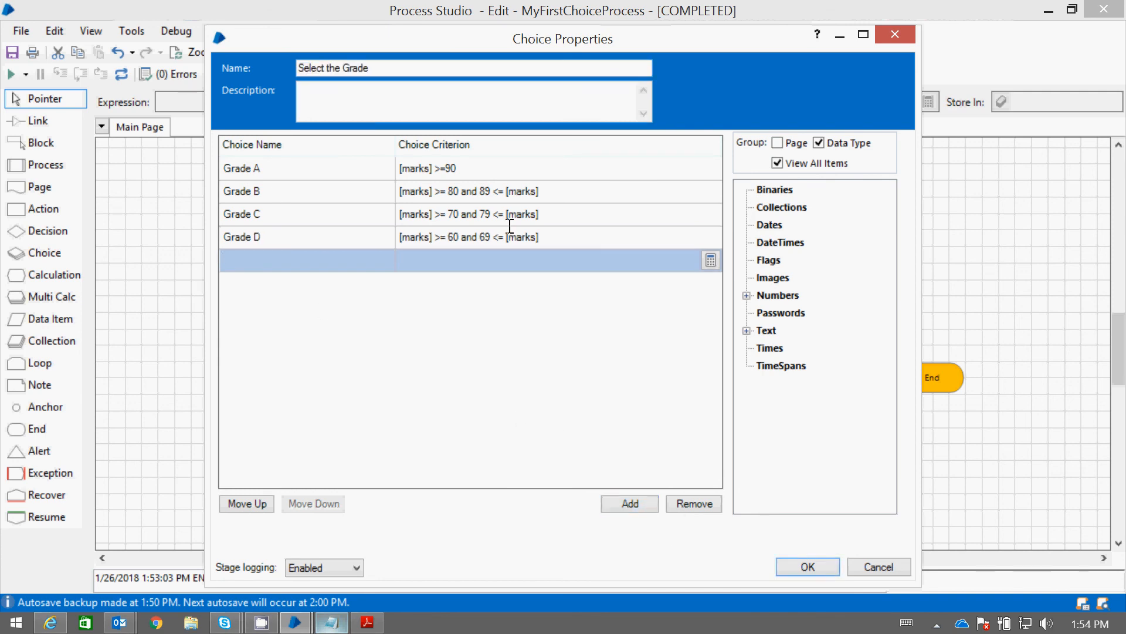
{"action": "left_click", "coordinate": [695, 503]}
{"action": "left_click", "coordinate": [812, 567]}
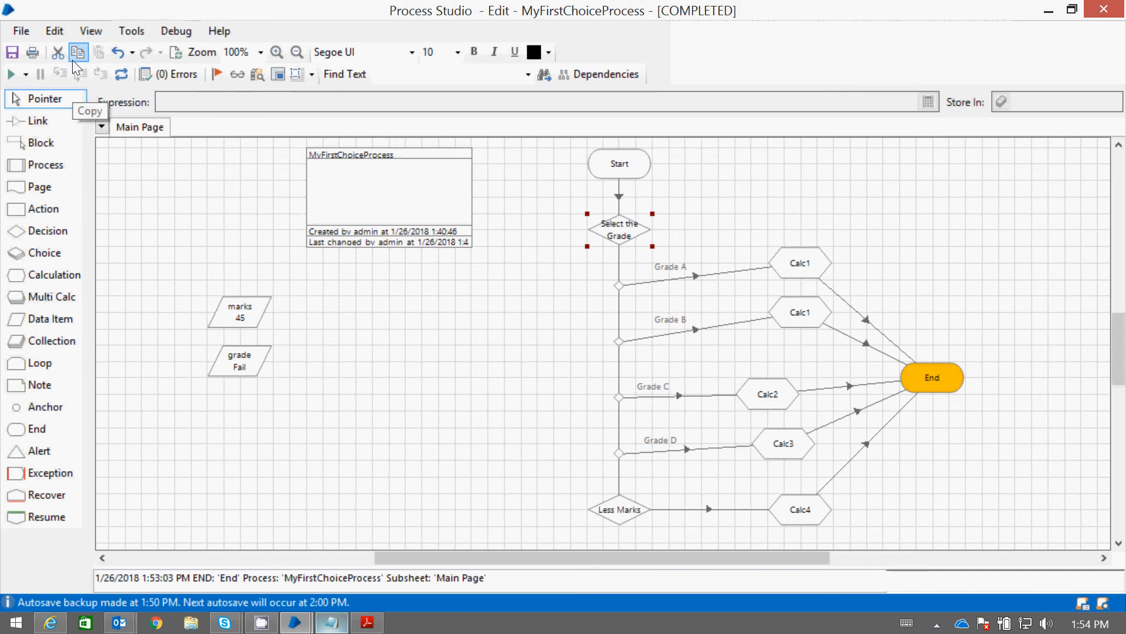
Switch to Notepad and write the contact's e-mail address a few lines below the grade list, then return to the process
{"action": "left_click", "coordinate": [332, 623]}
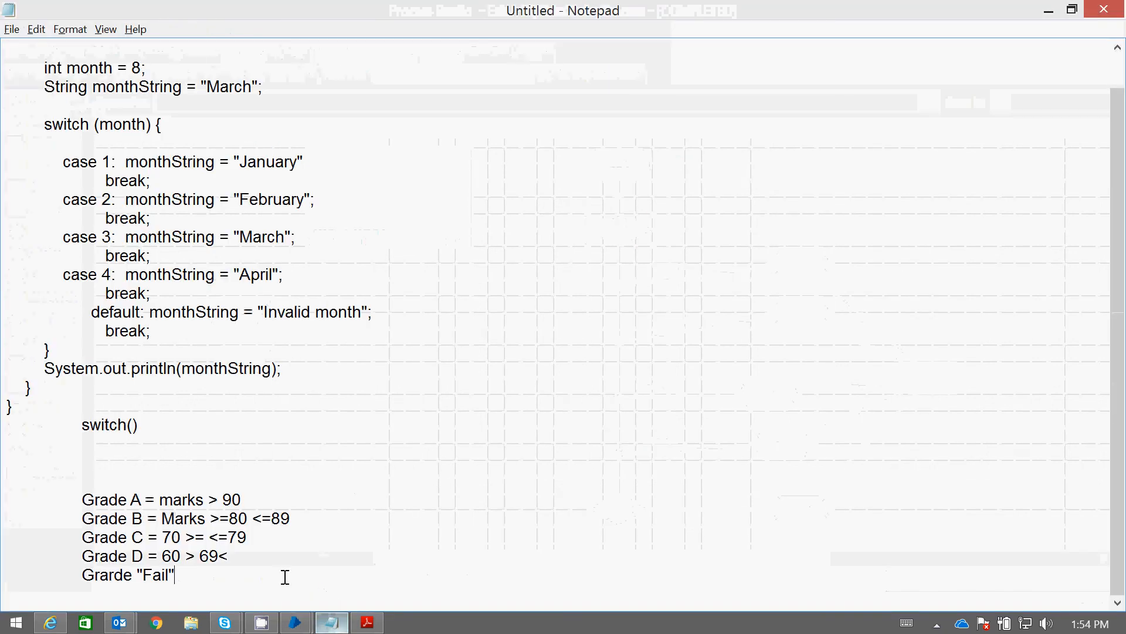
{"action": "key", "text": "Return"}
{"action": "key", "text": "Return"}
{"action": "key", "text": "Return"}
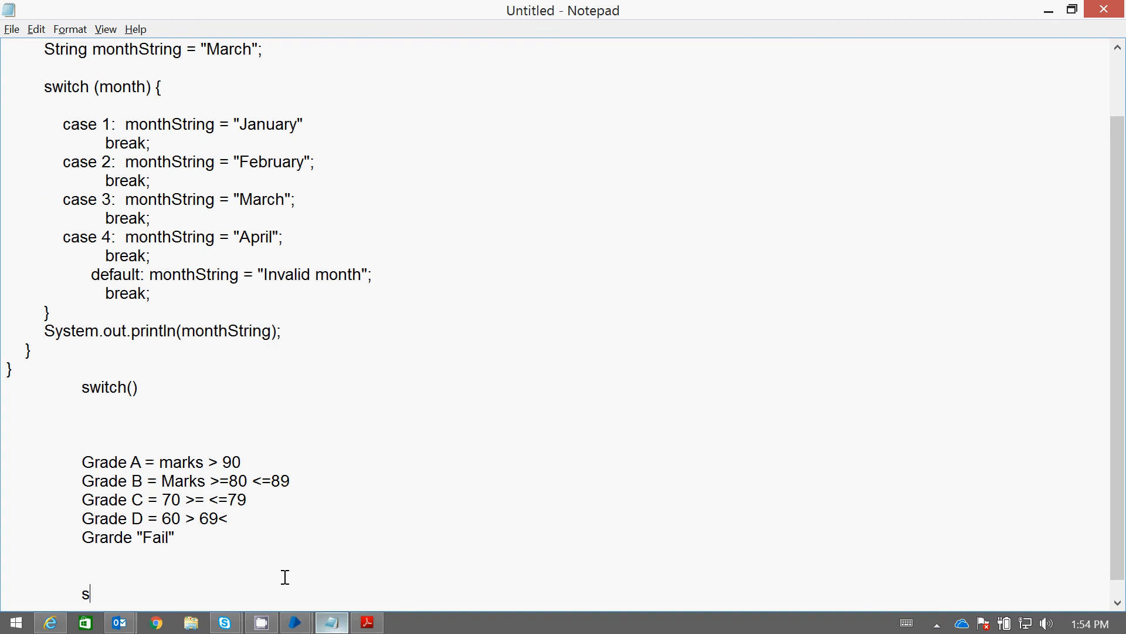
{"action": "scroll", "coordinate": [285, 576], "scroll_direction": "down", "scroll_amount": 1}
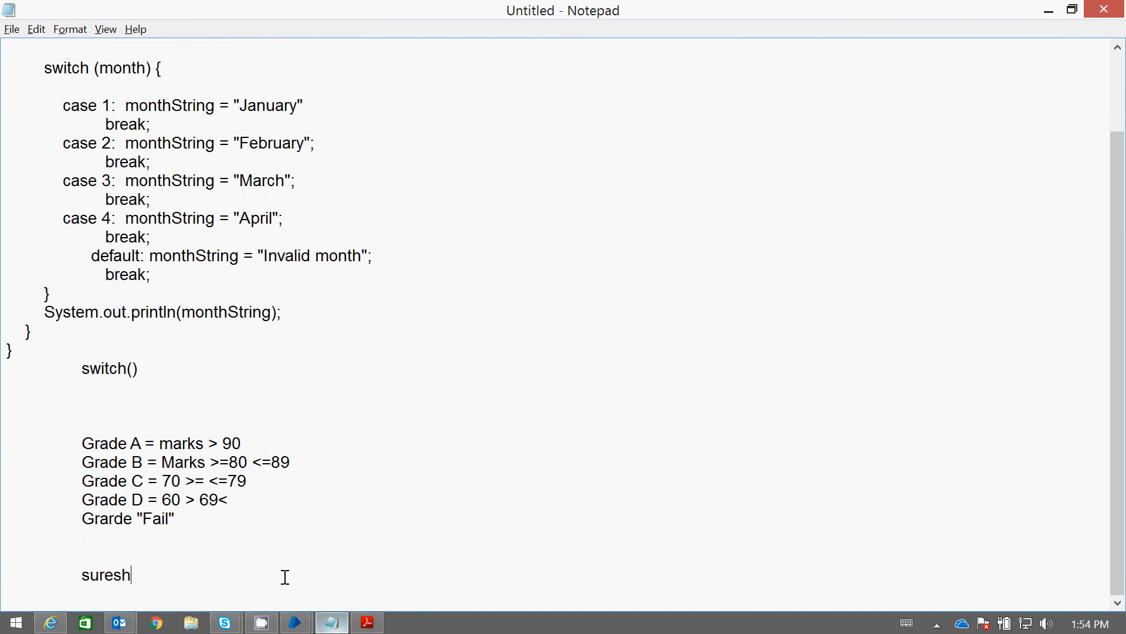
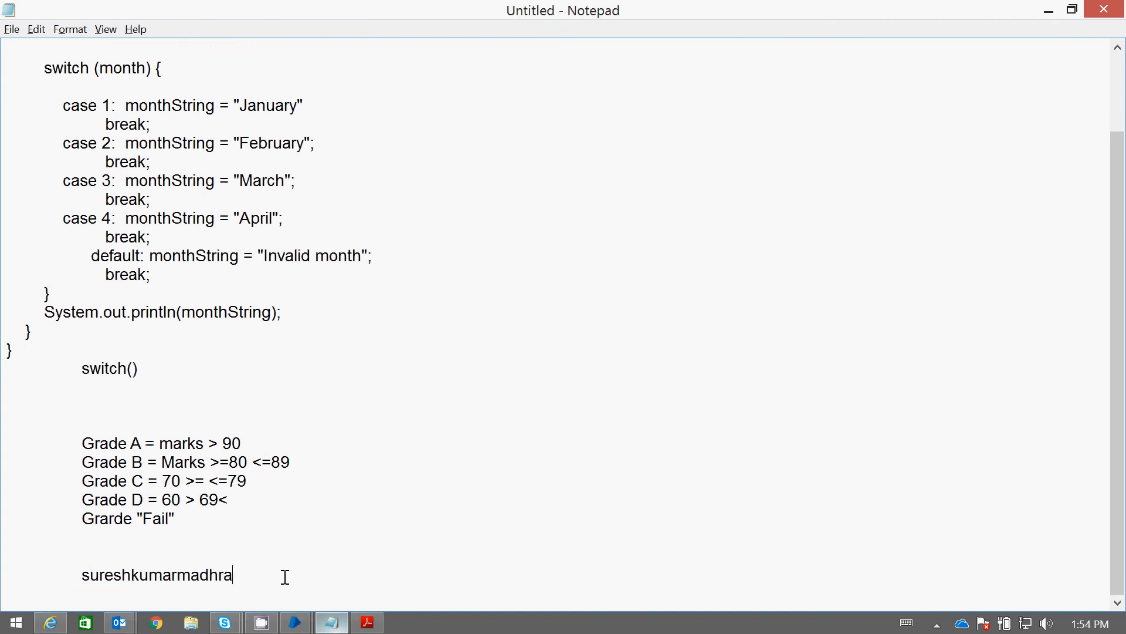
{"action": "key", "text": "Return"}
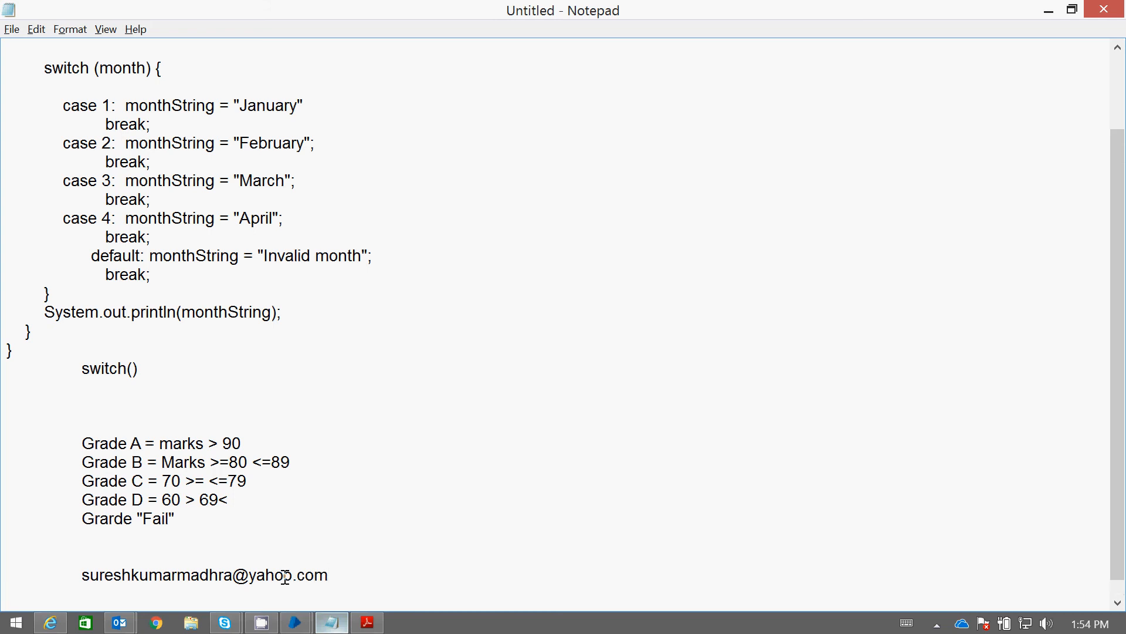
{"action": "left_click", "coordinate": [1049, 12]}
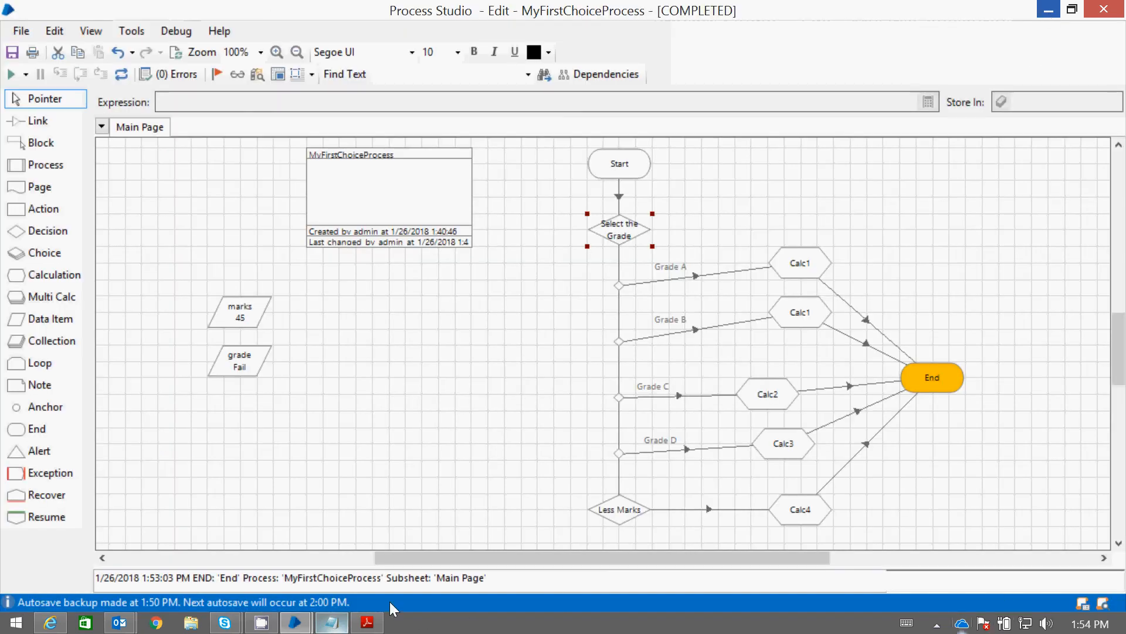
{"action": "mouse_move", "coordinate": [285, 624]}
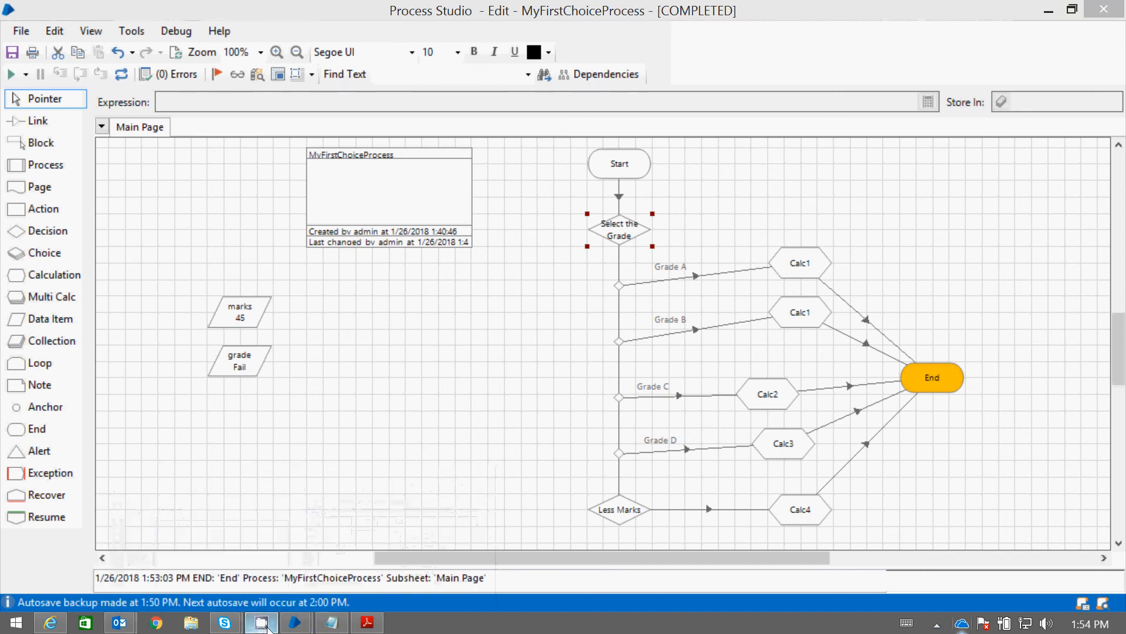
{"action": "left_click", "coordinate": [939, 625]}
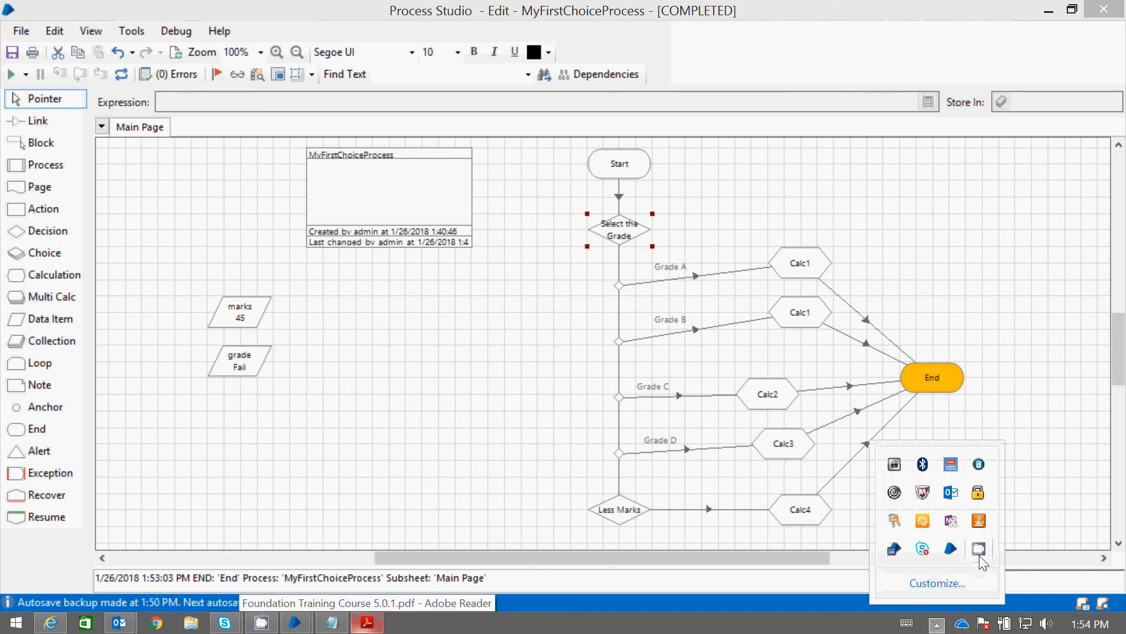